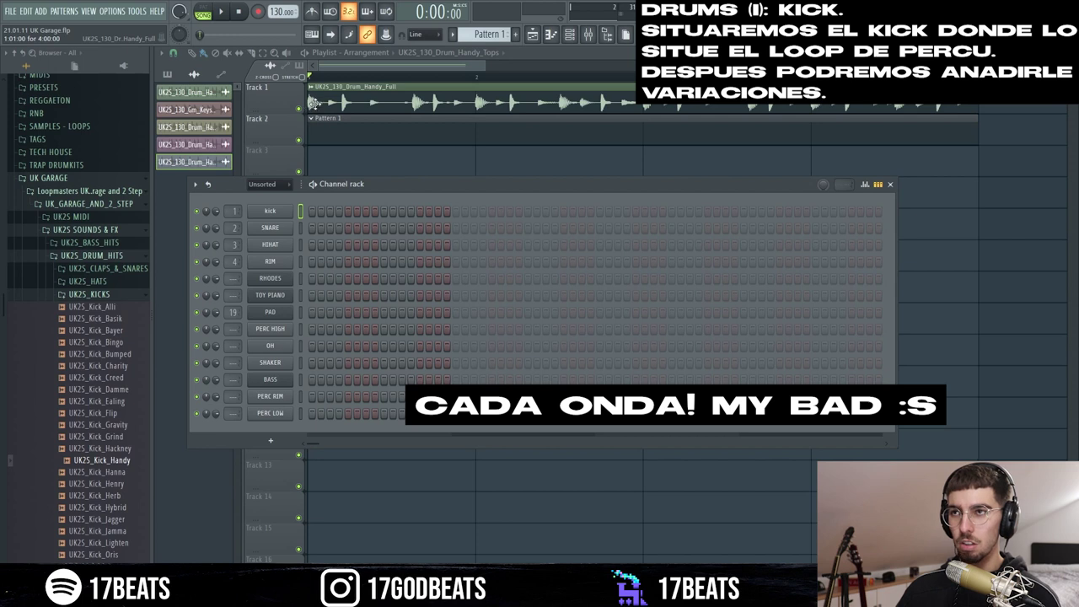
Place kick hits on steps 1, 11, 17, 25, 33, 43, 49, 51 and 57 of the pattern.
{"action": "left_click", "coordinate": [312, 211]}
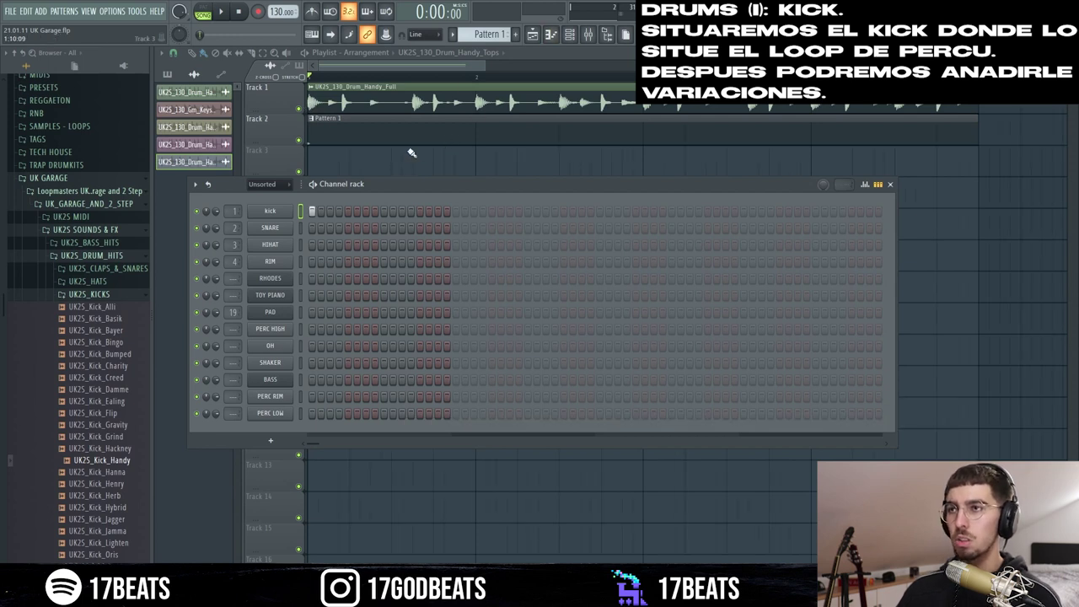
{"action": "left_click", "coordinate": [402, 211]}
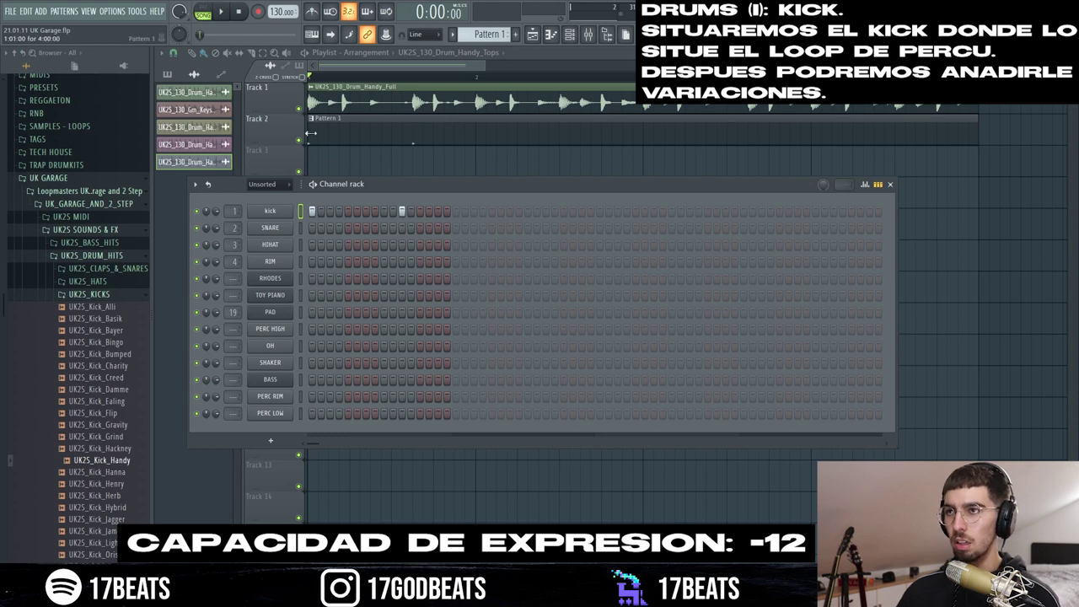
{"action": "left_click", "coordinate": [456, 210]}
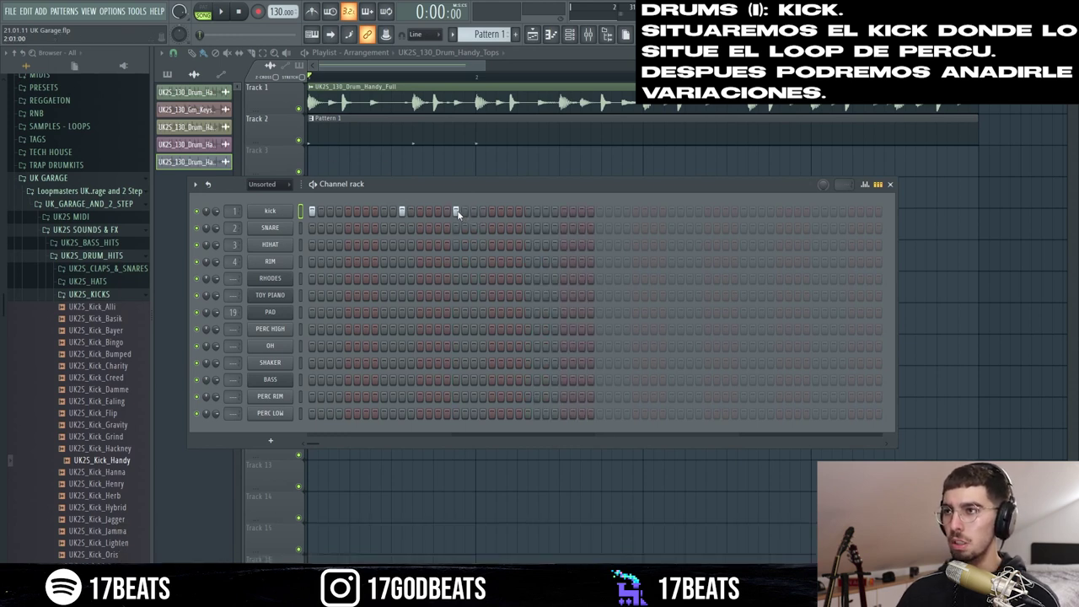
{"action": "left_click", "coordinate": [528, 211]}
{"action": "left_click", "coordinate": [222, 11]}
{"action": "left_click", "coordinate": [229, 11]}
{"action": "left_click", "coordinate": [599, 211]}
{"action": "left_click", "coordinate": [689, 210]}
{"action": "left_click", "coordinate": [743, 211]}
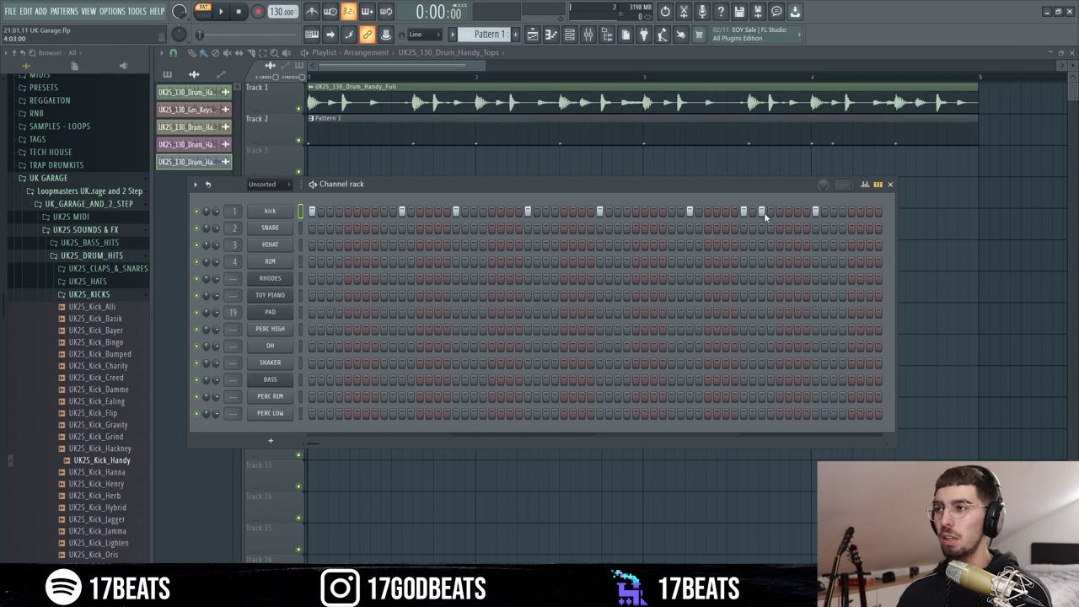
Add a kick on step 3, lower the velocity of the kicks on steps 3 and 51, and play the pattern.
{"action": "left_click", "coordinate": [329, 211]}
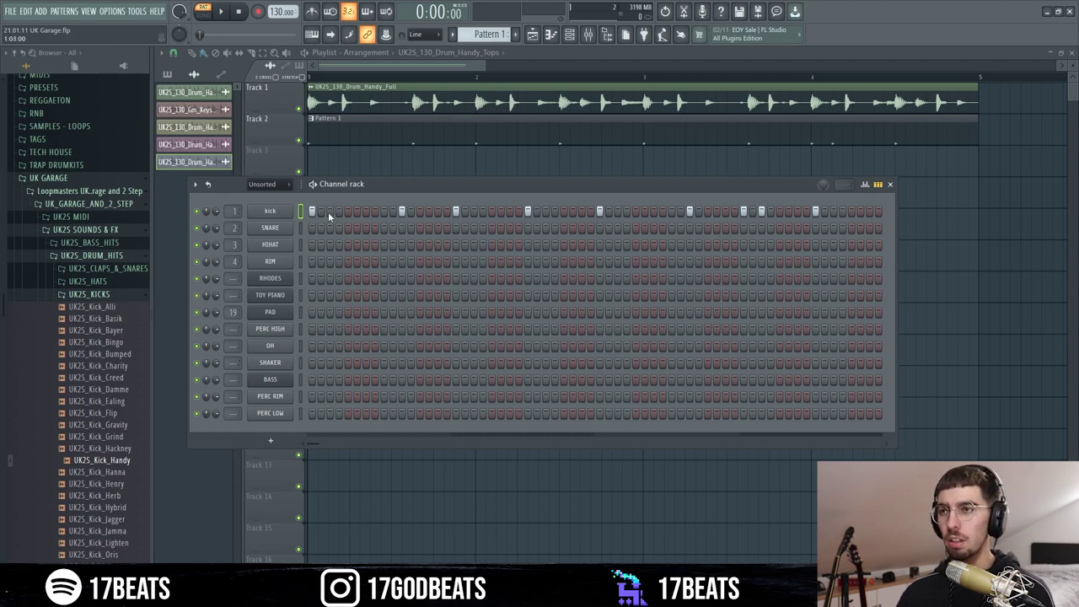
{"action": "key", "text": "g"}
{"action": "left_click", "coordinate": [330, 276]}
{"action": "left_click", "coordinate": [763, 279]}
{"action": "left_click", "coordinate": [222, 12]}
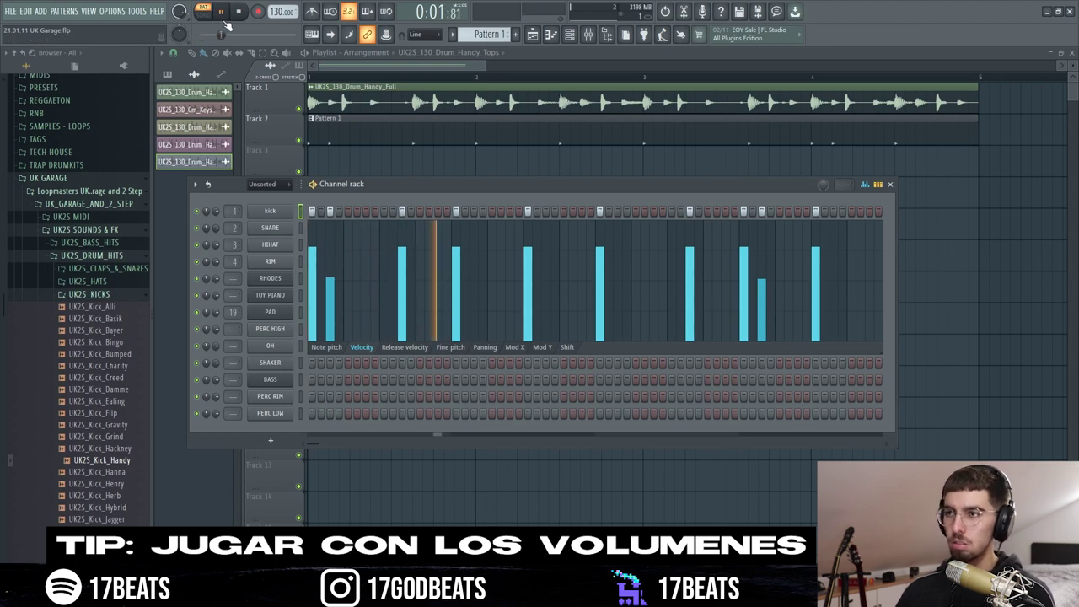
{"action": "left_click", "coordinate": [321, 8]}
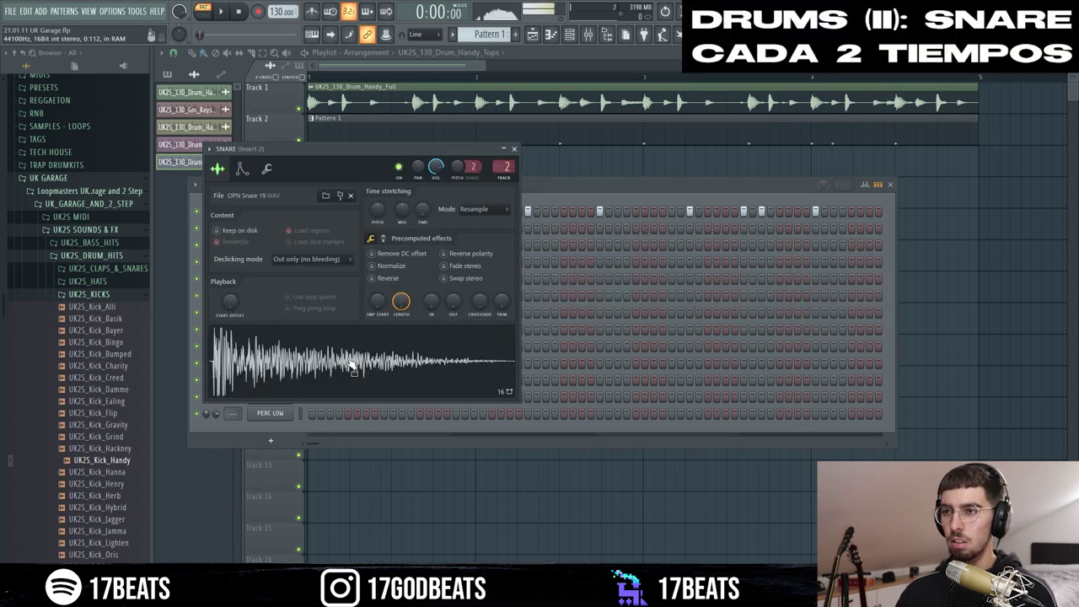
Place a snare on step 4 and nudge it slightly later to line up with the loop's first snare hit.
{"action": "left_click", "coordinate": [514, 148]}
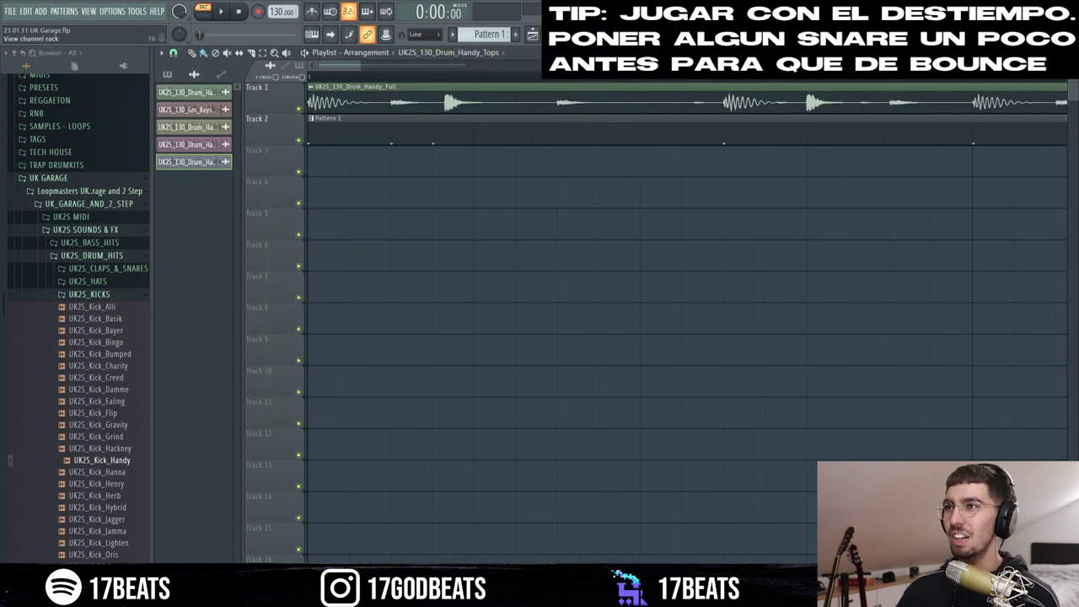
{"action": "left_click", "coordinate": [570, 33]}
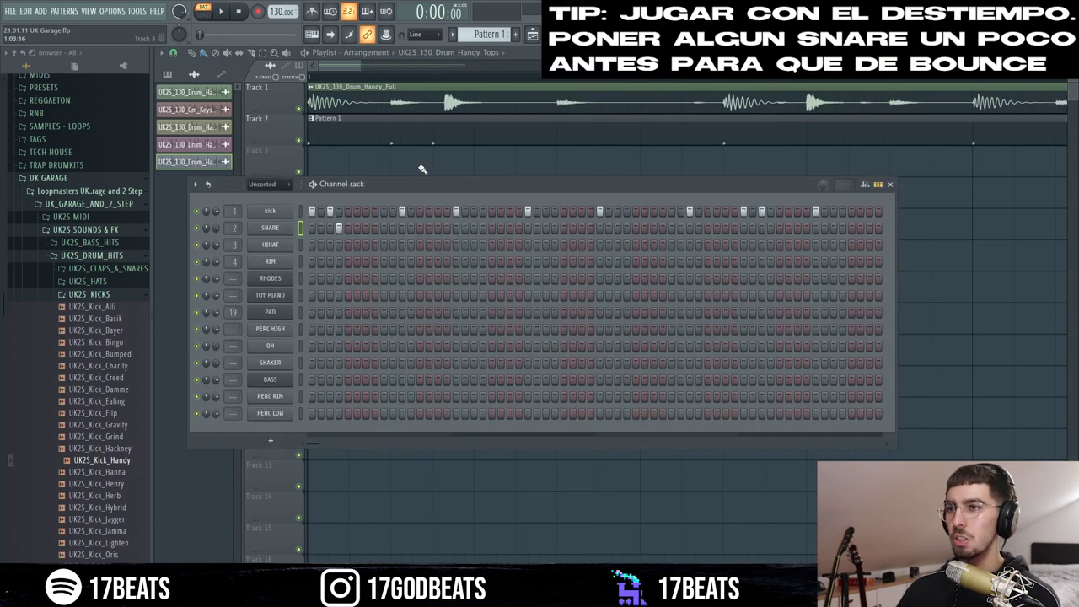
{"action": "right_click", "coordinate": [289, 229]}
{"action": "left_click", "coordinate": [329, 239]}
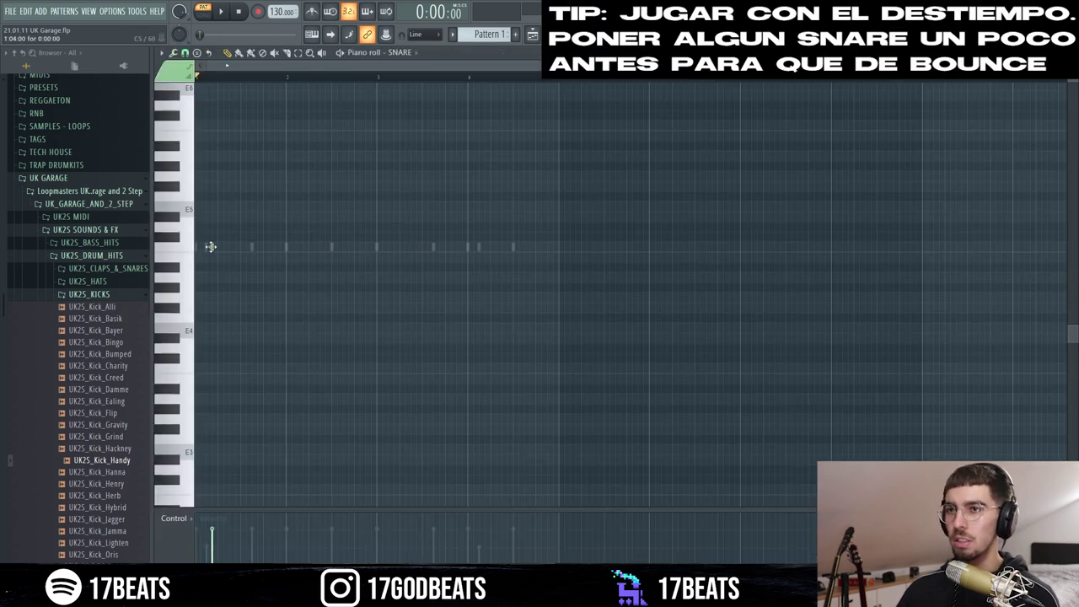
{"action": "scroll", "coordinate": [222, 244], "scroll_direction": "up", "scroll_amount": 5}
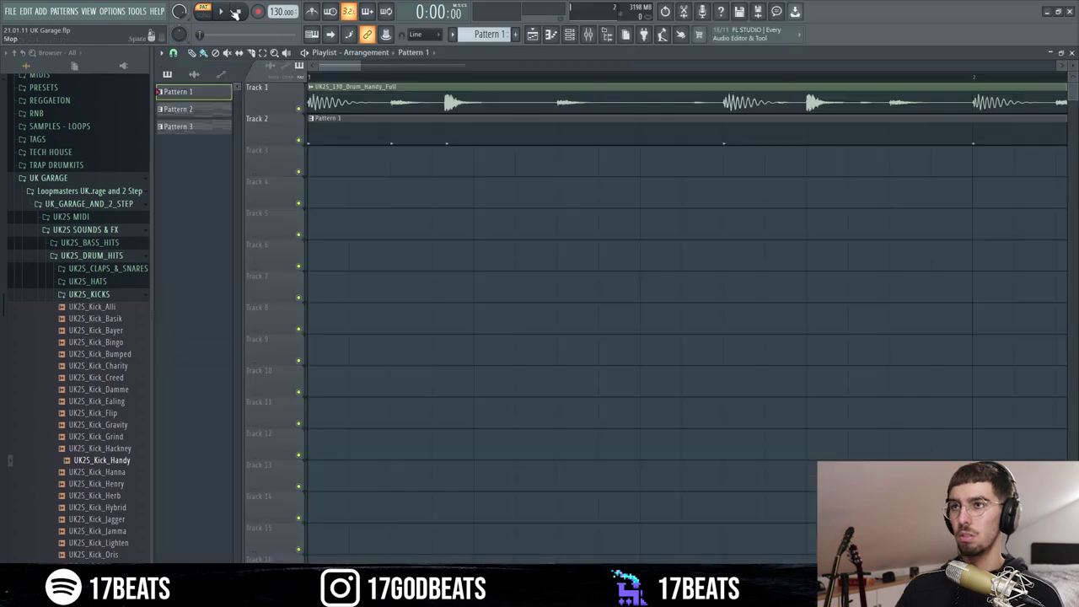
{"action": "left_click", "coordinate": [244, 12]}
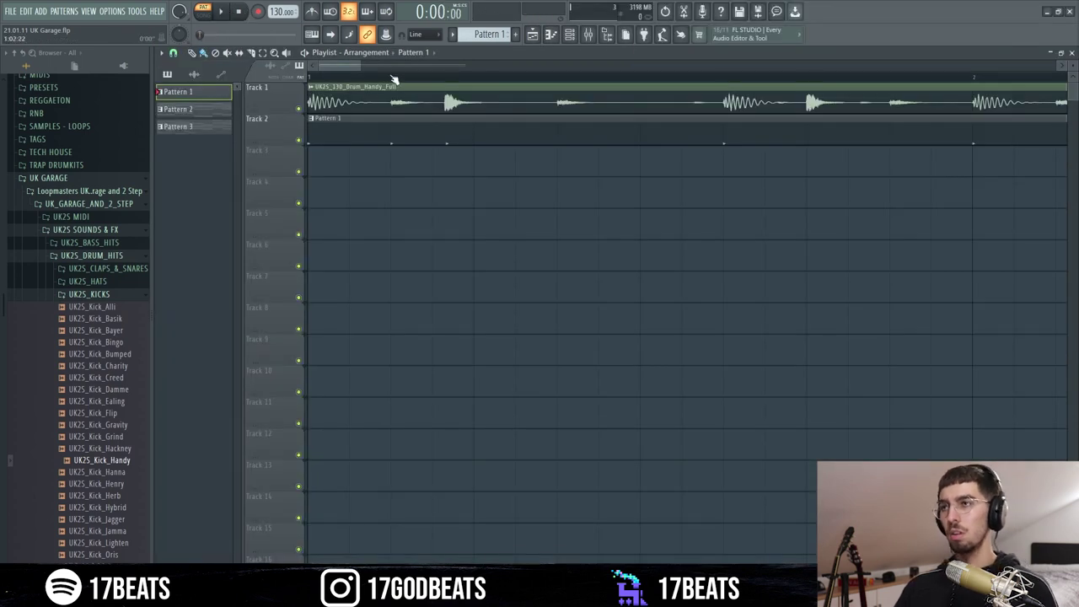
Add snare hits on steps 13, 20, 29, 36, 45, 52 and 61, plus a softer one on step 23.
{"action": "scroll", "coordinate": [364, 65], "scroll_direction": "down", "scroll_amount": 3}
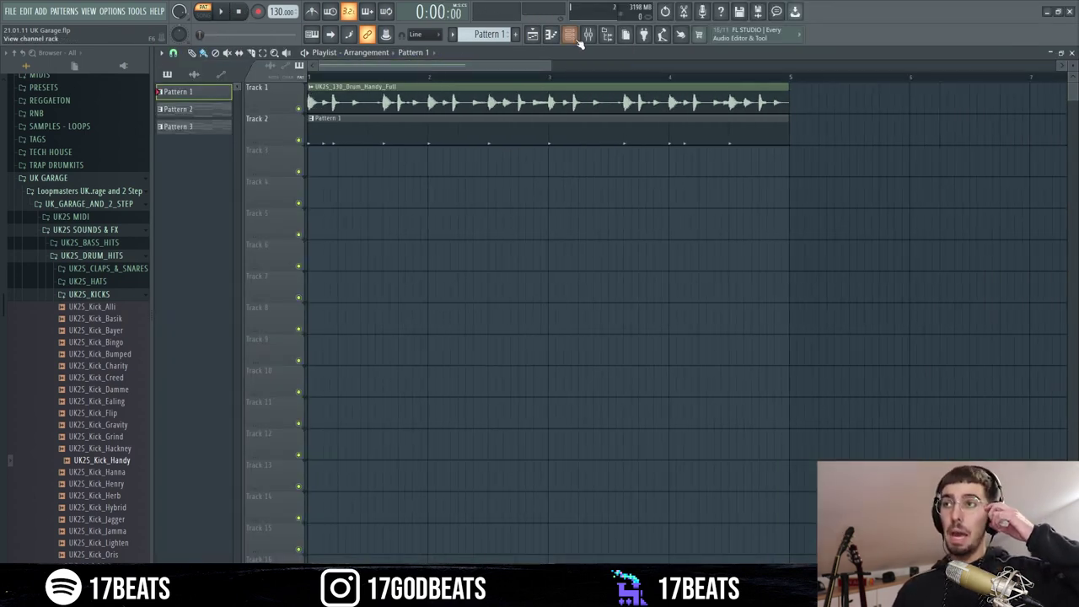
{"action": "left_click", "coordinate": [578, 39]}
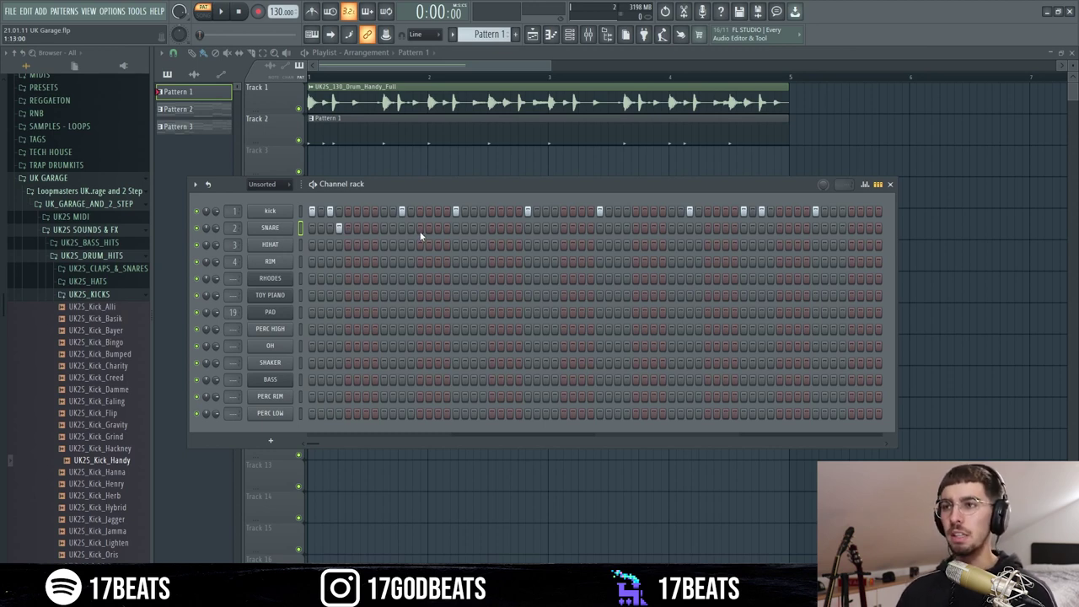
{"action": "left_click", "coordinate": [226, 11]}
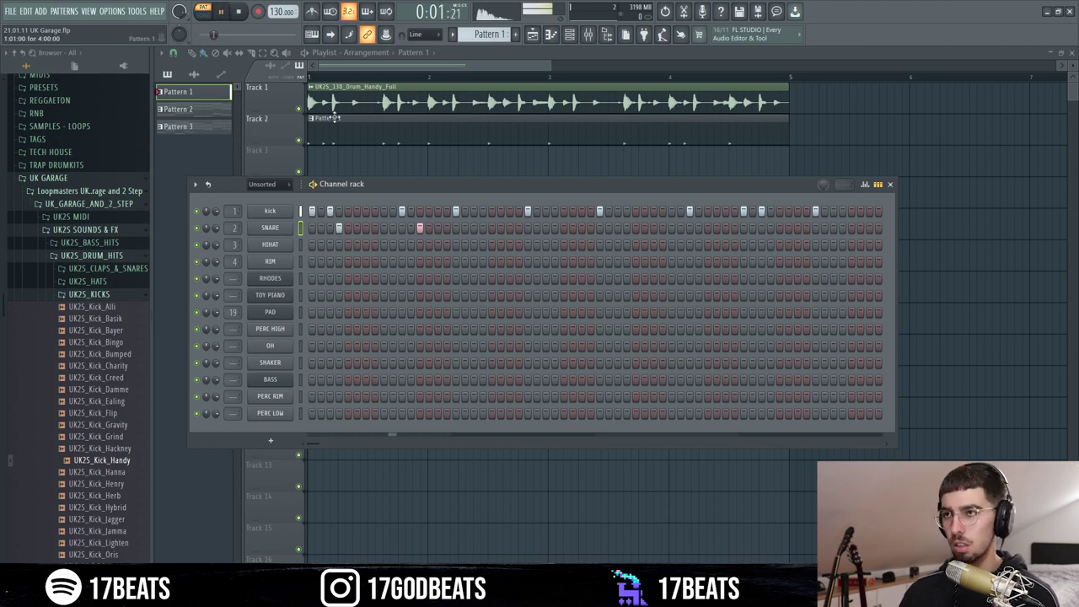
{"action": "key", "text": "F7"}
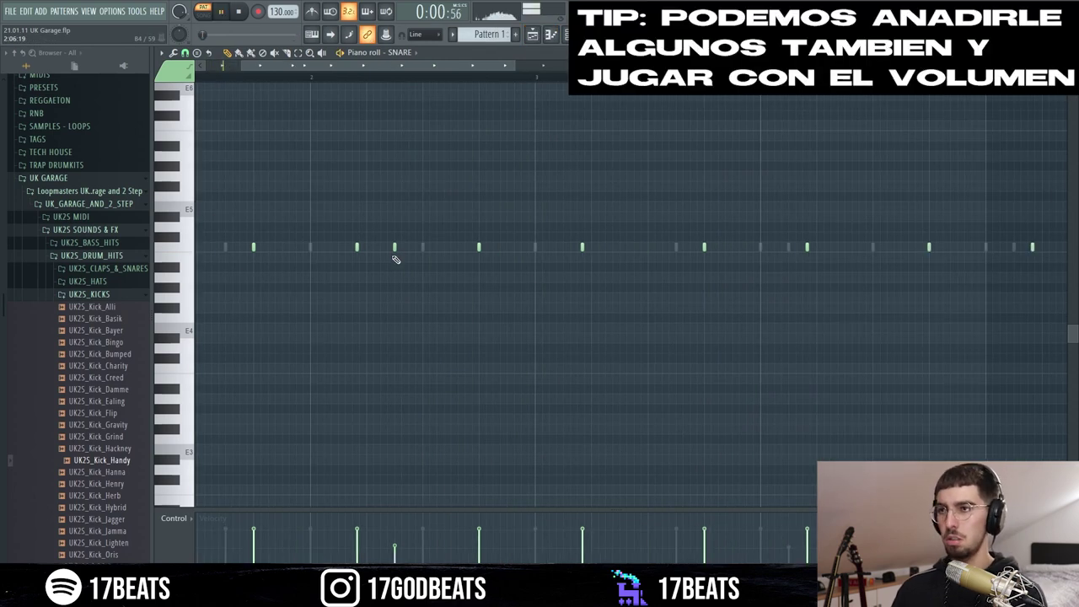
{"action": "key", "text": "space"}
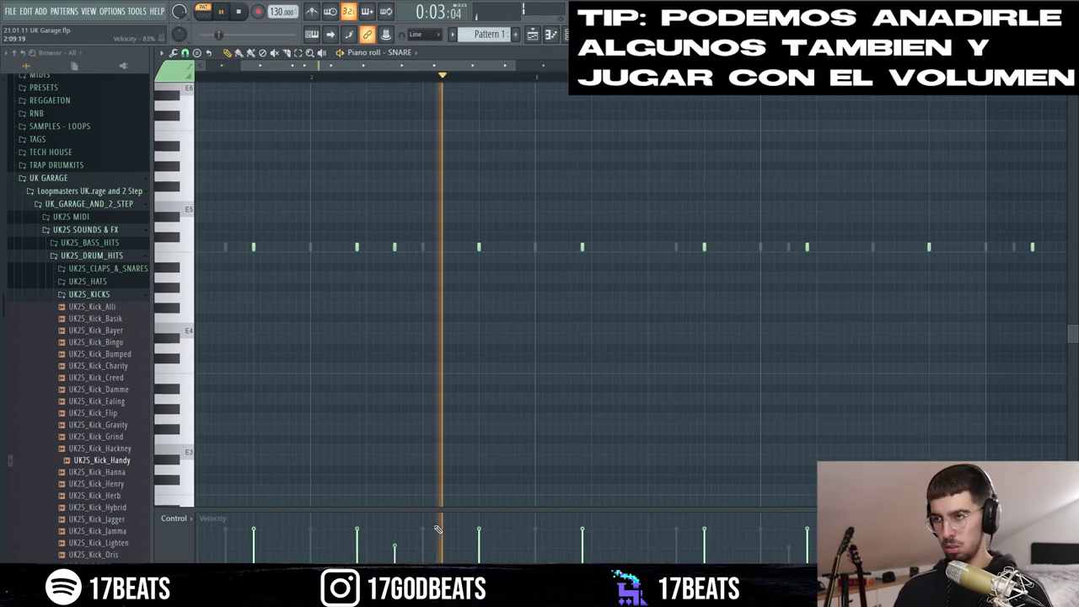
Extend the snare part to eight bars with extra soft hits in bars 5 and 7, and play the pattern back.
{"action": "left_click_drag", "start_coordinate": [513, 66], "coordinate": [639, 66]}
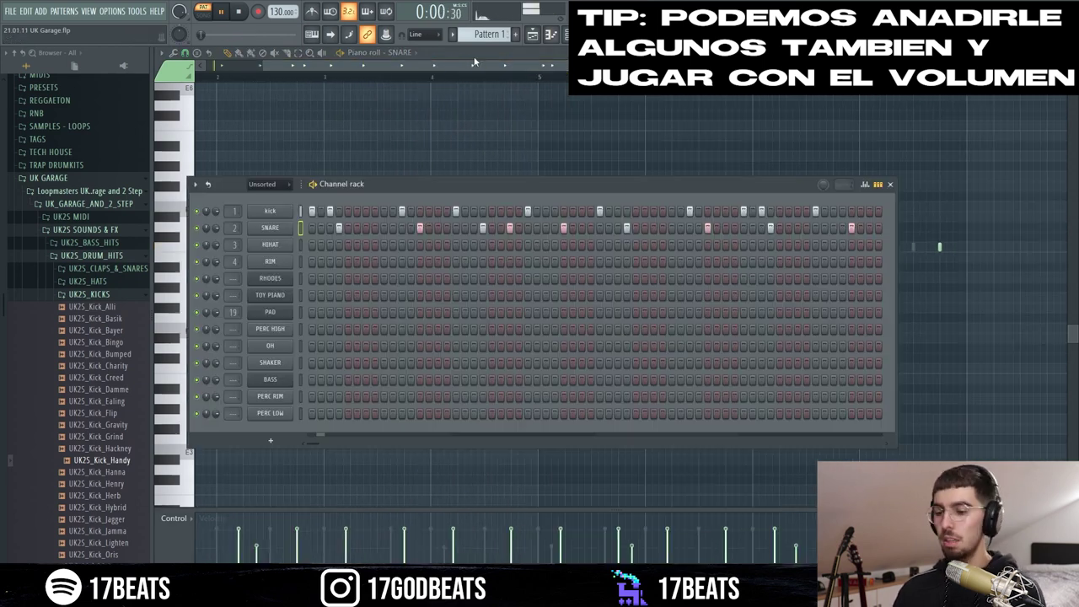
{"action": "key", "text": "space"}
{"action": "key", "text": "F6"}
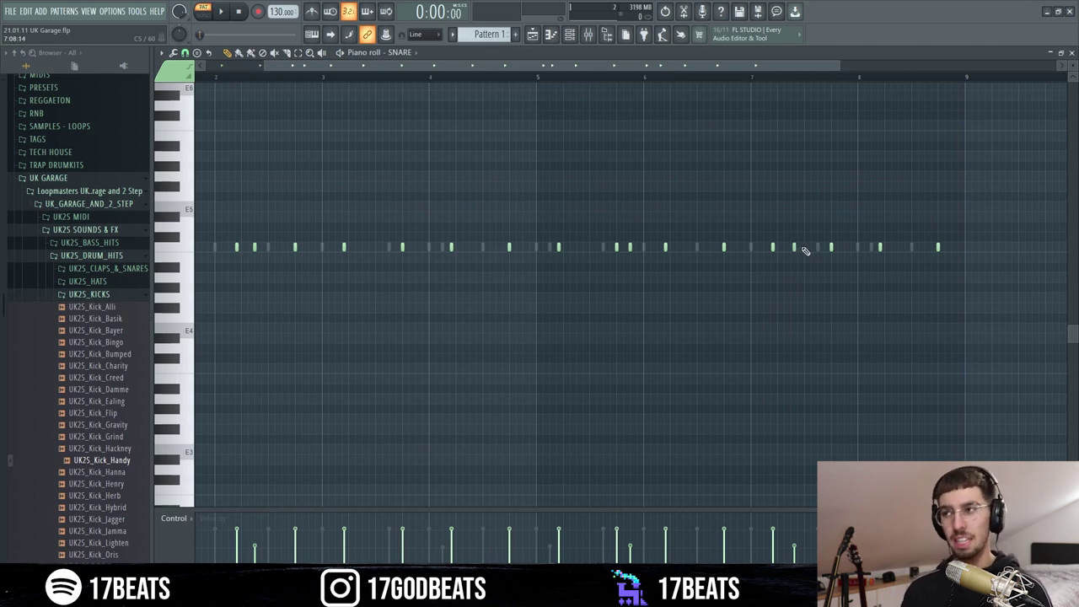
{"action": "key", "text": "space"}
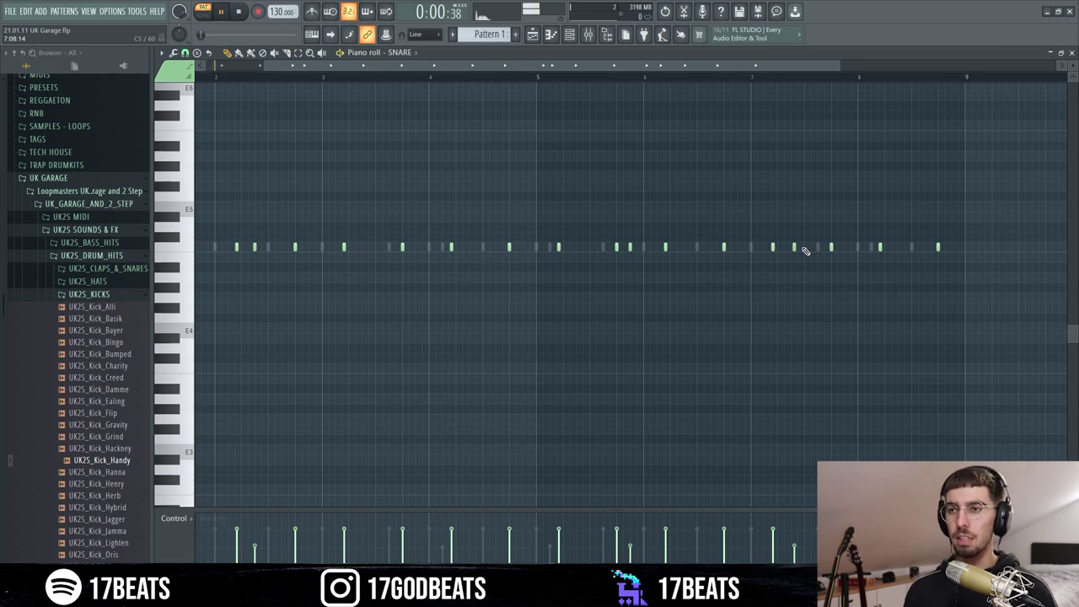
{"action": "key", "text": "space"}
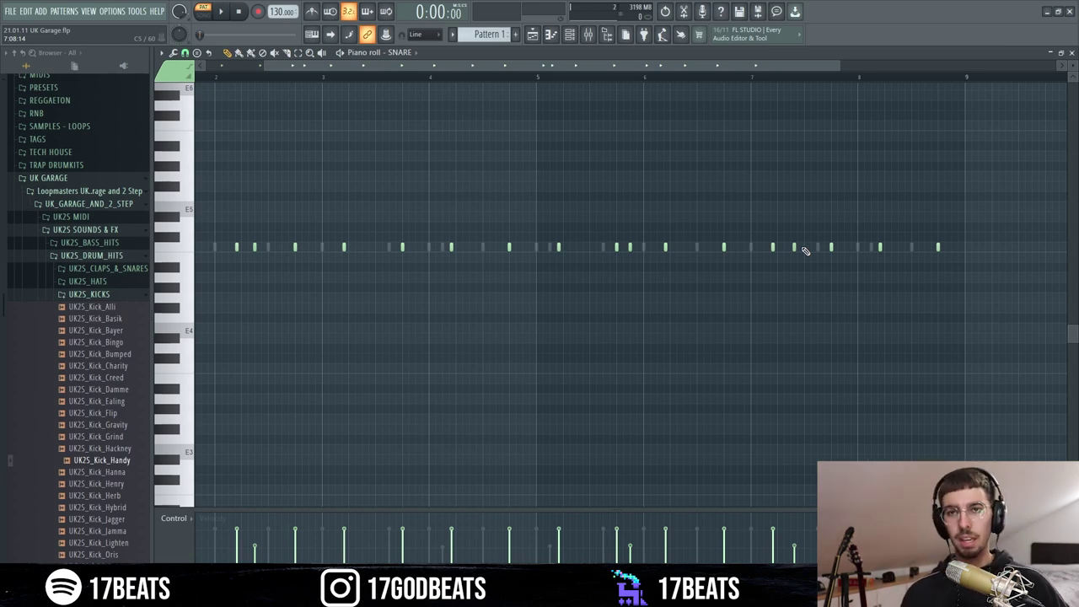
Place hi-hat hits on every fourth step of the pattern, starting from step 3.
{"action": "key", "text": "F6"}
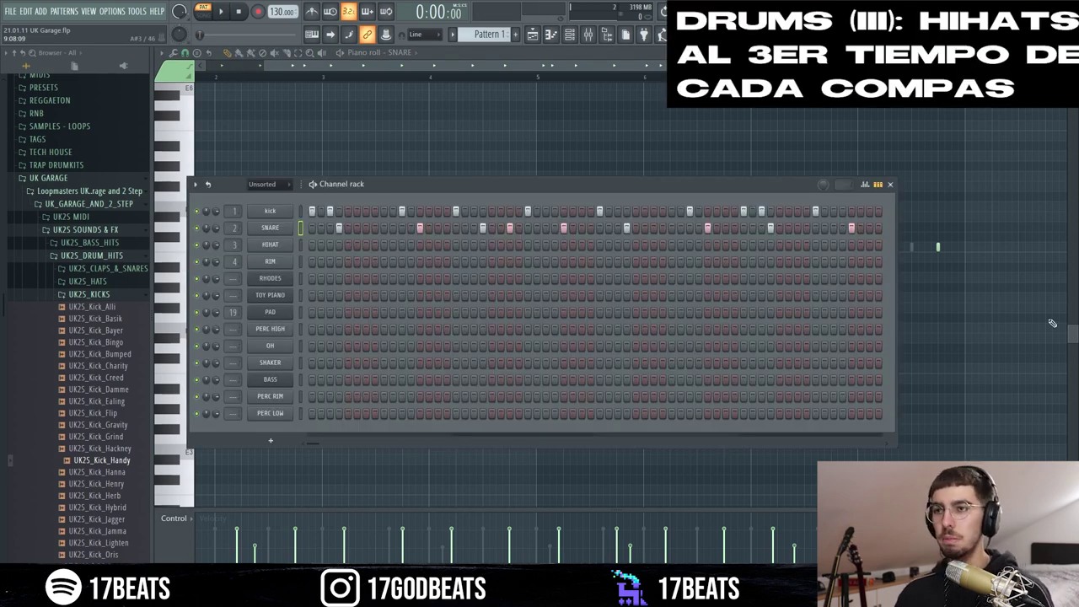
{"action": "left_click", "coordinate": [269, 244]}
{"action": "left_click", "coordinate": [528, 162]}
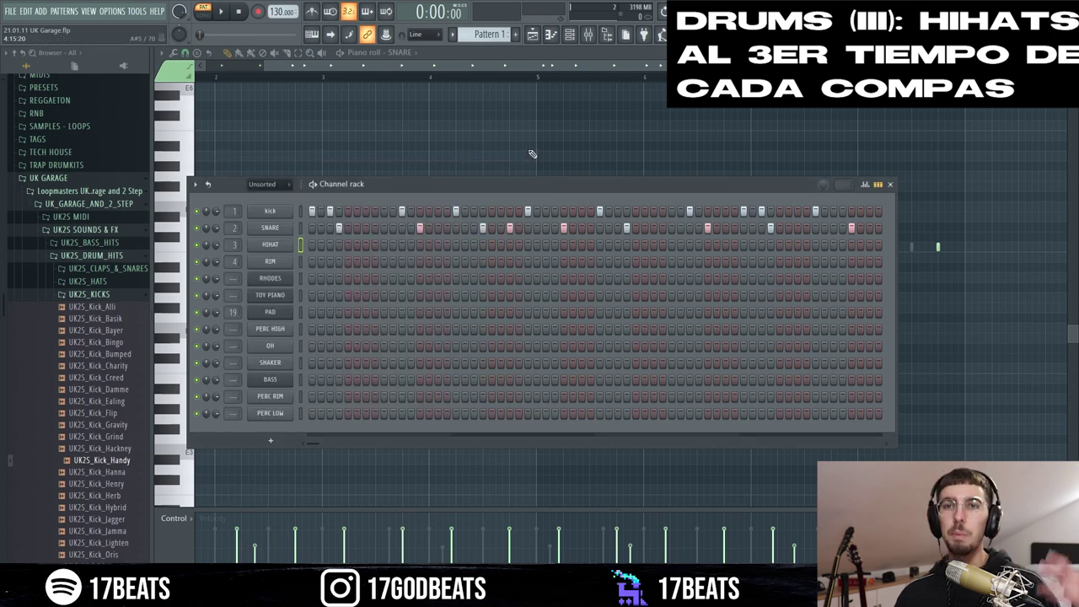
{"action": "left_click", "coordinate": [329, 246]}
{"action": "key", "text": "space"}
{"action": "left_click", "coordinate": [365, 245]}
{"action": "left_click", "coordinate": [401, 245]}
{"action": "left_click", "coordinate": [438, 246]}
{"action": "left_click", "coordinate": [474, 246]}
{"action": "left_click", "coordinate": [509, 246]}
{"action": "left_click", "coordinate": [546, 245]}
{"action": "left_click", "coordinate": [581, 245]}
{"action": "left_click", "coordinate": [618, 245]}
{"action": "left_click", "coordinate": [653, 245]}
{"action": "left_click", "coordinate": [690, 246]}
{"action": "left_click", "coordinate": [726, 245]}
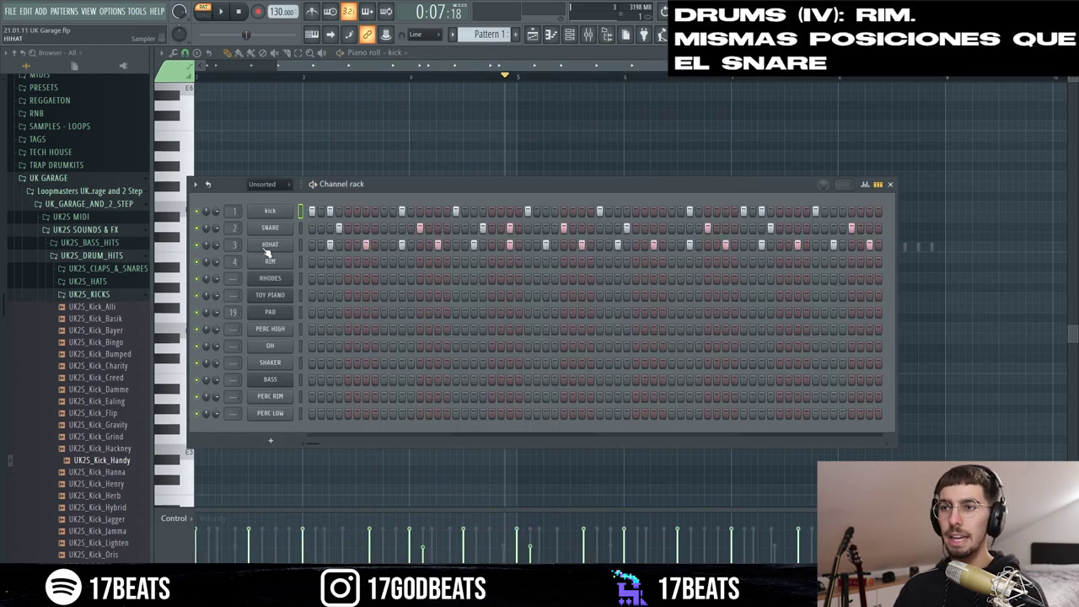
Copy the snare channel's notes onto the RIM channel and play the pattern.
{"action": "left_click", "coordinate": [274, 266]}
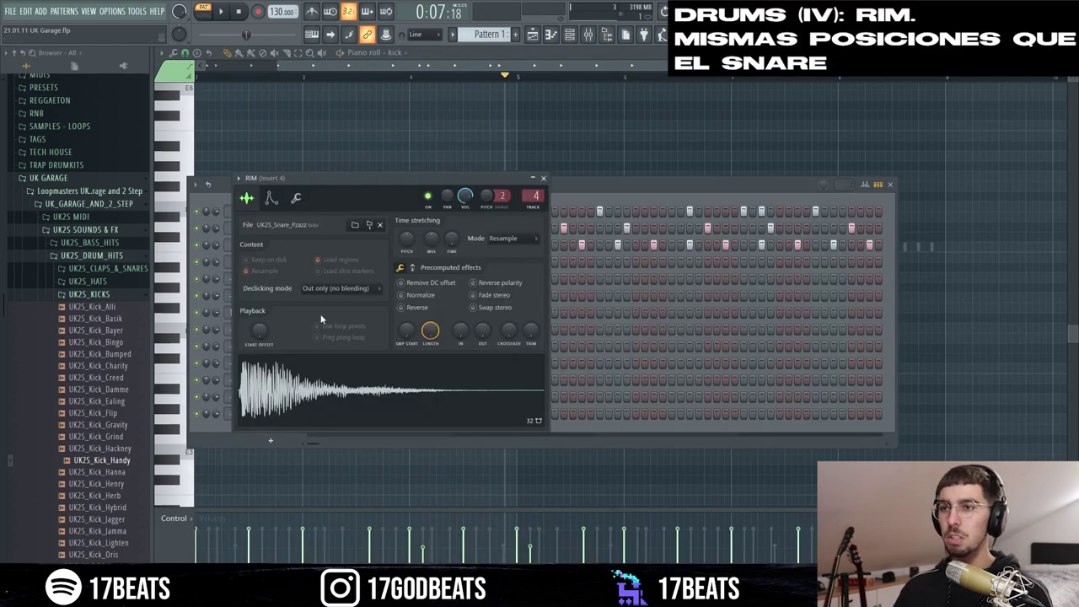
{"action": "left_click", "coordinate": [214, 229]}
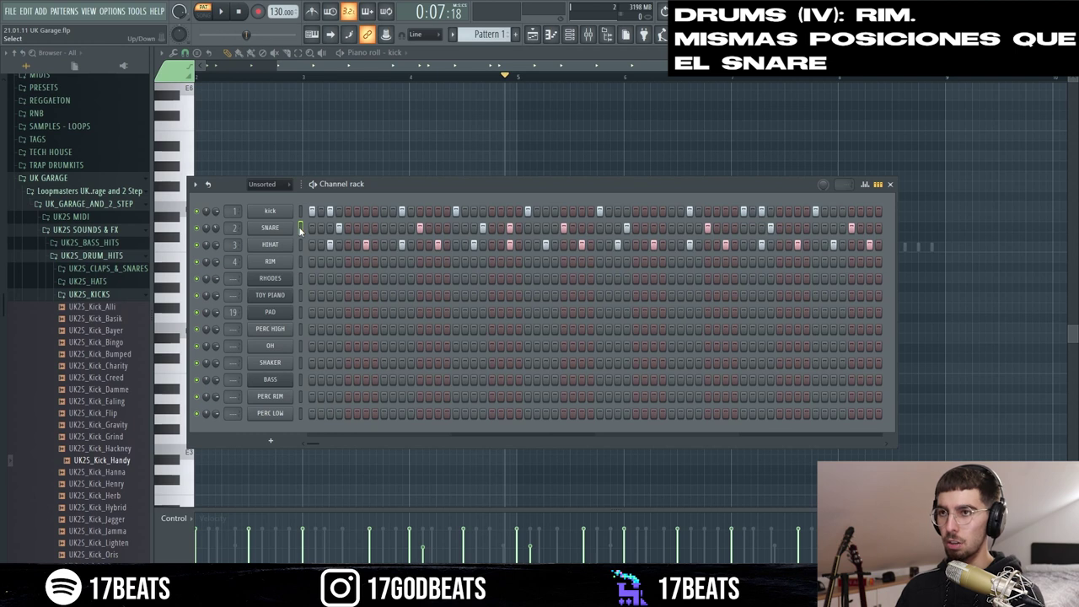
{"action": "key", "text": "ctrl+v"}
{"action": "key", "text": "space"}
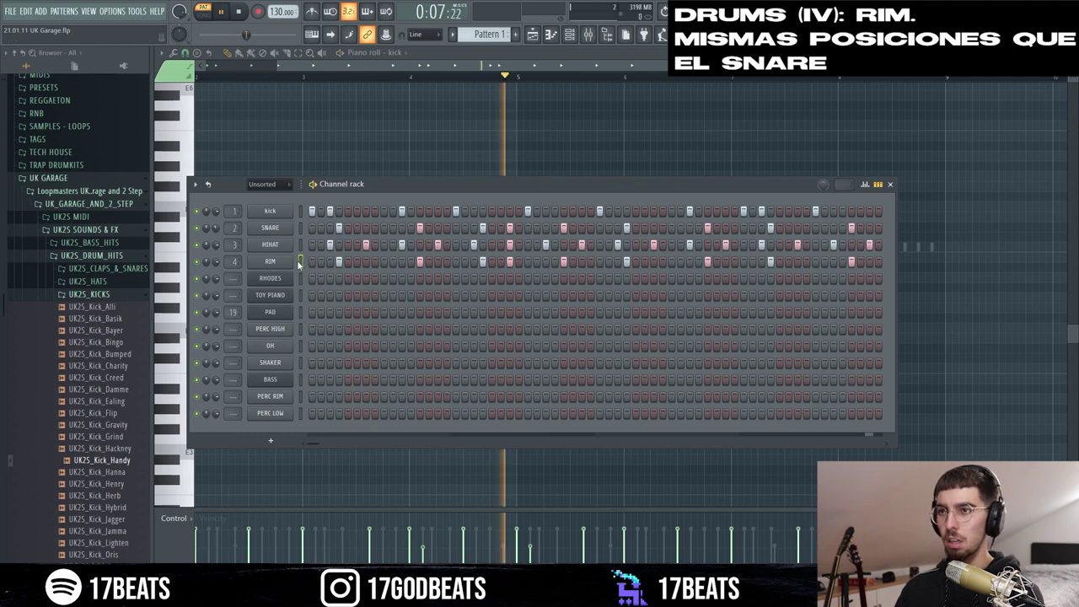
{"action": "right_click", "coordinate": [270, 264]}
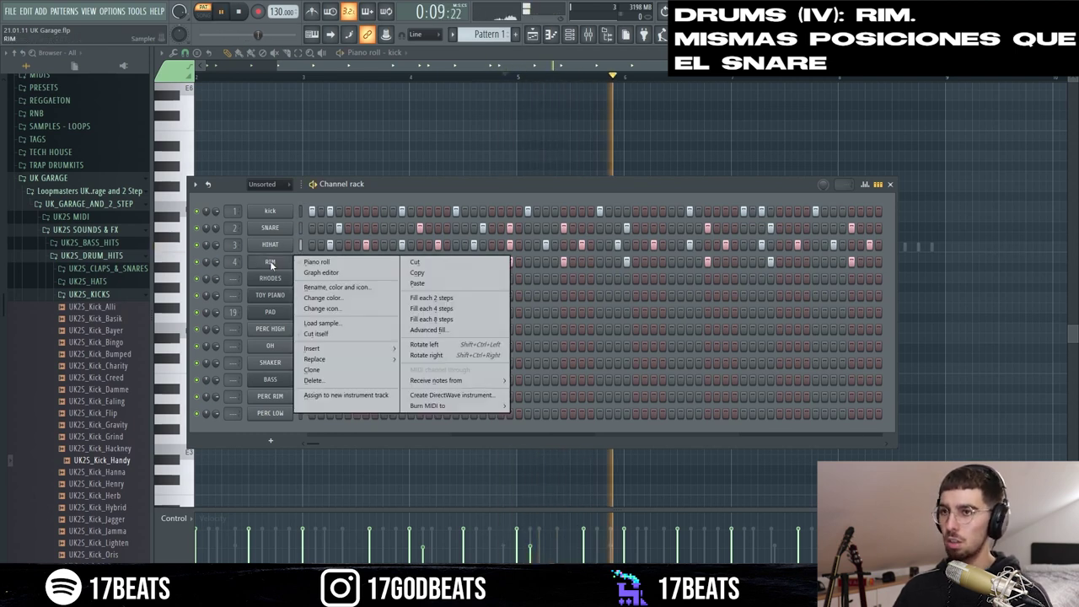
{"action": "left_click", "coordinate": [272, 260]}
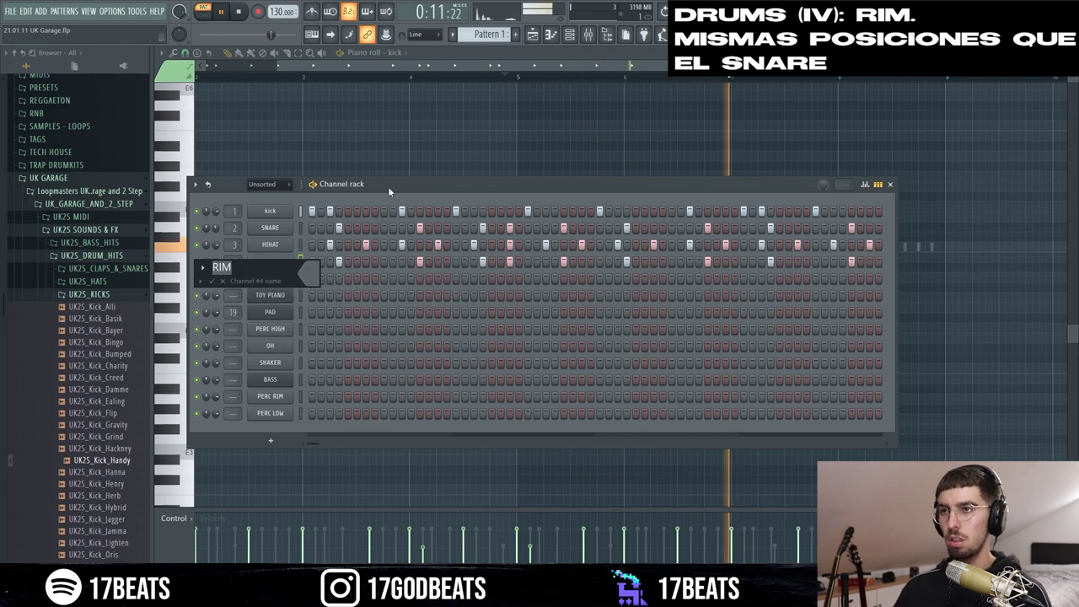
{"action": "key", "text": "Return"}
In the RIM channel's piano roll, delete the soft hit in bar 5 and transpose the rim notes down two semitones.
{"action": "right_click", "coordinate": [289, 265]}
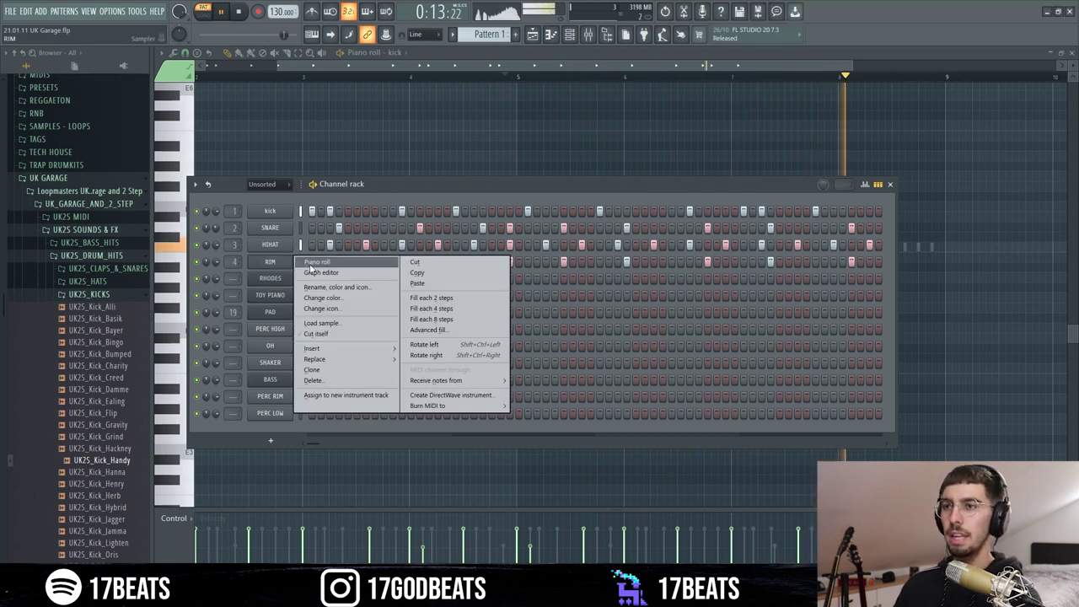
{"action": "left_click", "coordinate": [318, 257]}
{"action": "key", "text": "space"}
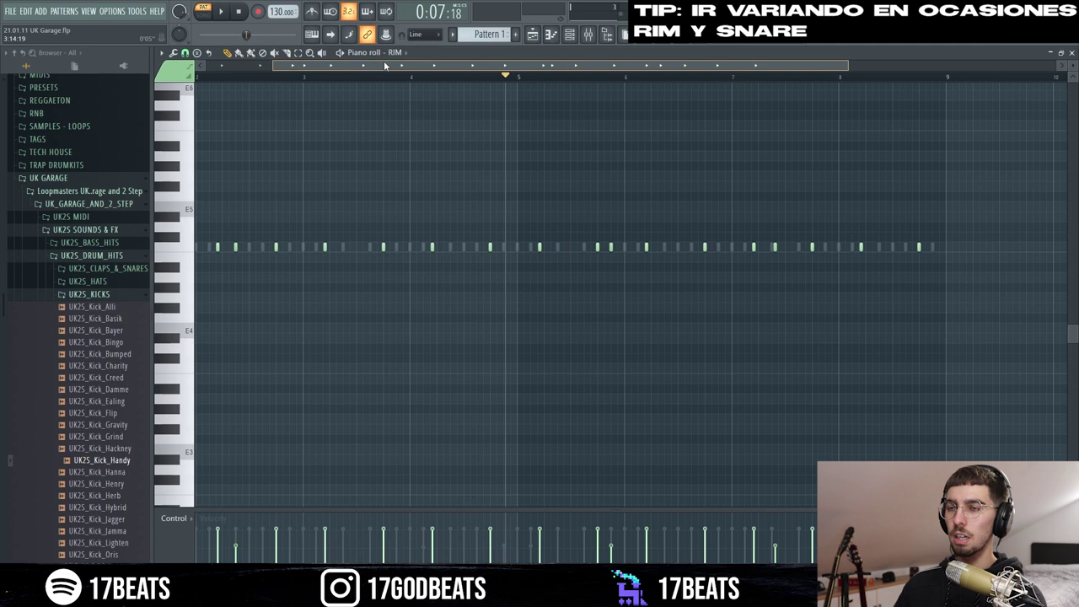
{"action": "scroll", "coordinate": [369, 214], "scroll_direction": "left", "scroll_amount": 2}
{"action": "left_click_drag", "start_coordinate": [517, 69], "coordinate": [522, 69]}
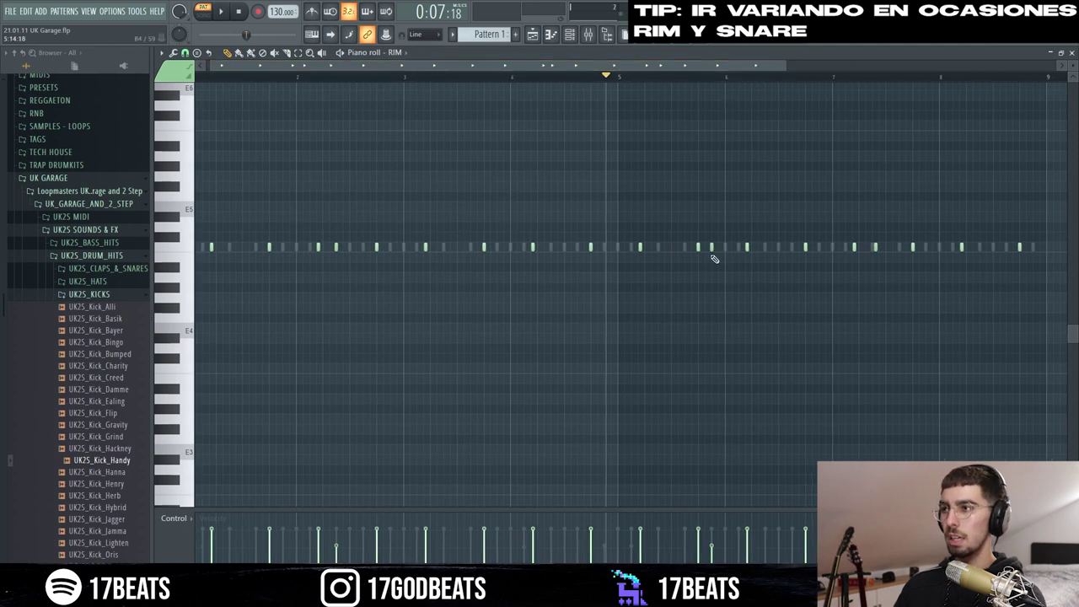
{"action": "right_click", "coordinate": [394, 54]}
{"action": "key", "text": "Escape"}
{"action": "key", "text": "shift+Down"}
{"action": "key", "text": "shift+Down"}
{"action": "key", "text": "space"}
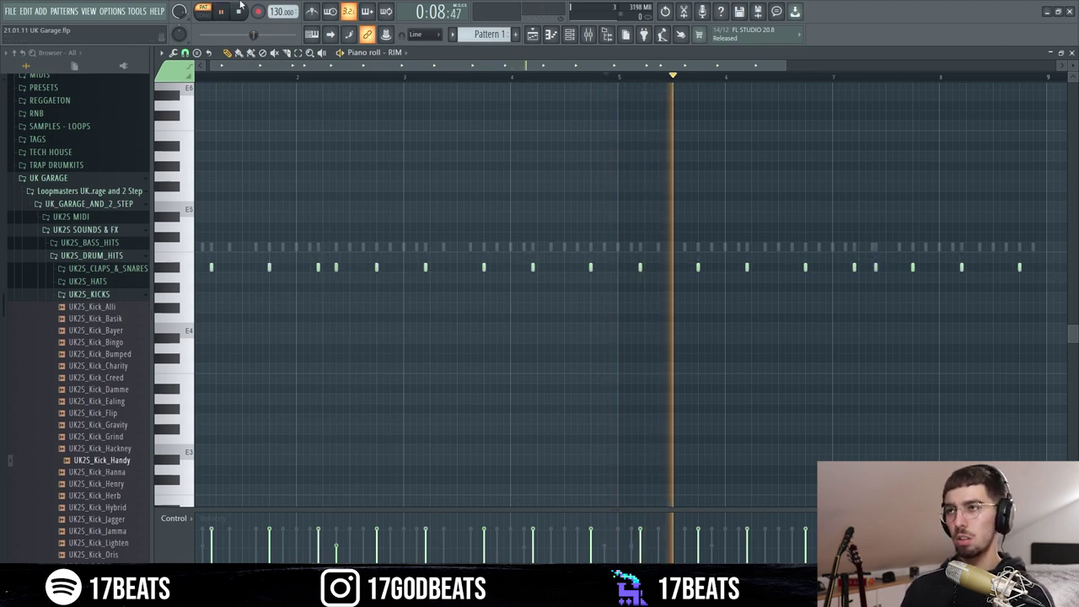
Place PERC HIGH hits on steps 10 and 26 and play the pattern.
{"action": "key", "text": "F6"}
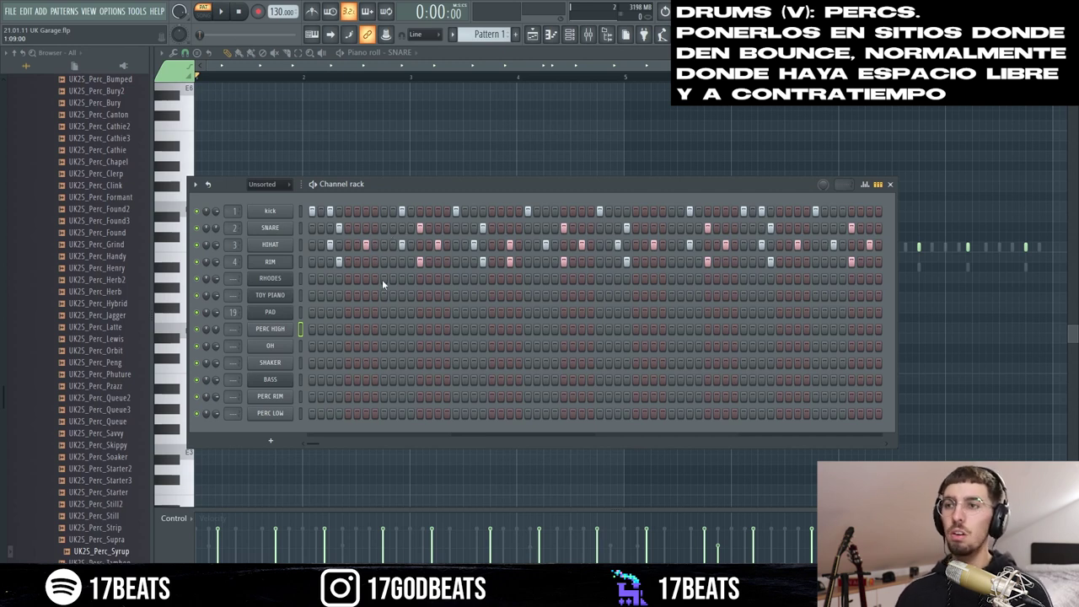
{"action": "left_click", "coordinate": [537, 329]}
{"action": "key", "text": "space"}
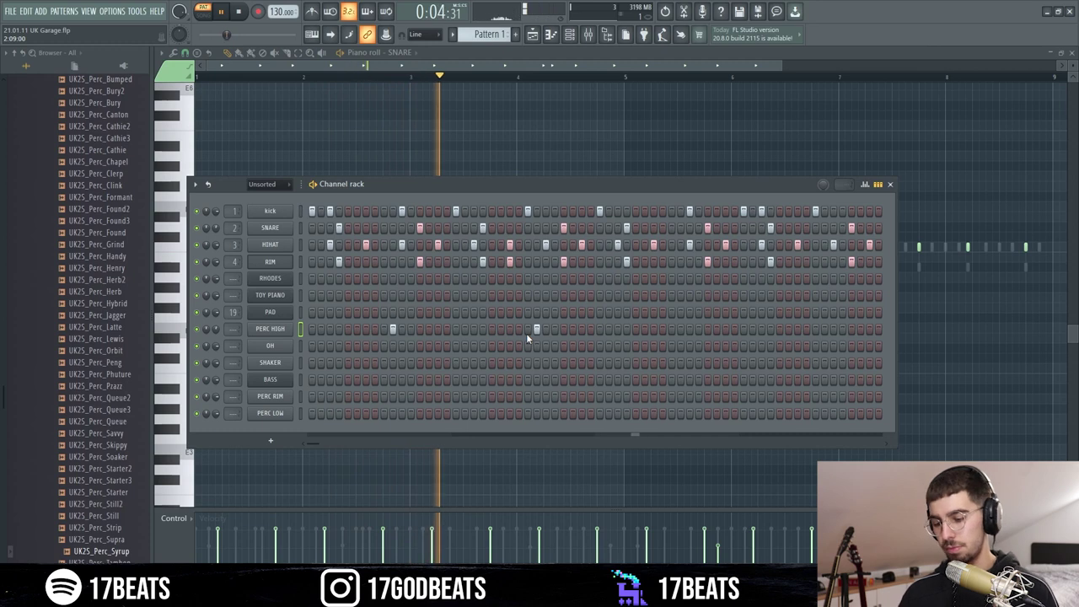
Add PERC HIGH hits on steps 42, 64 and 106 while the pattern plays.
{"action": "left_click", "coordinate": [662, 329]}
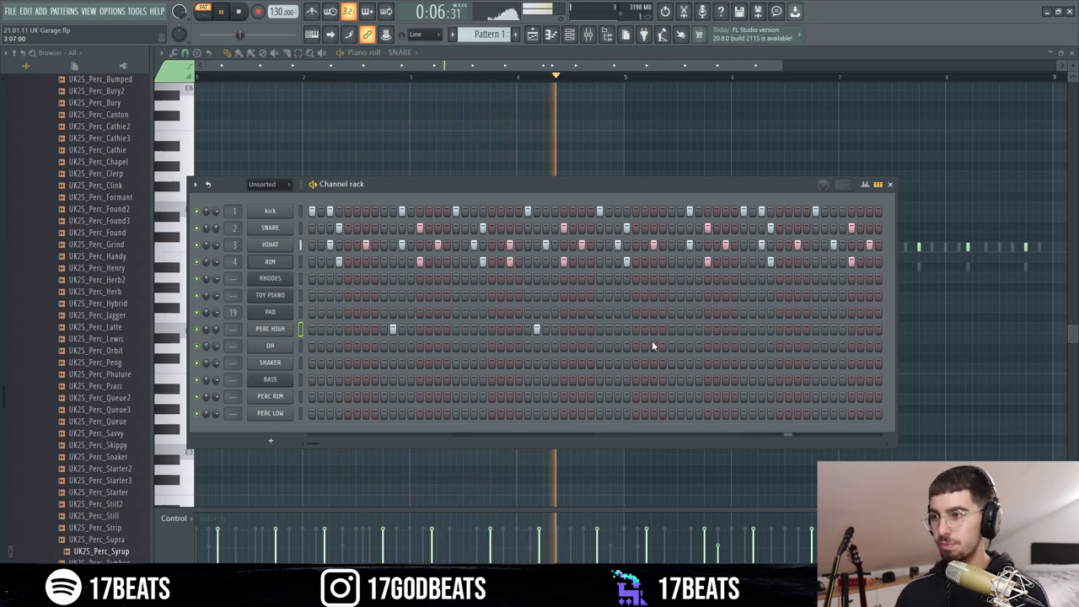
{"action": "left_click_drag", "start_coordinate": [314, 444], "coordinate": [339, 446]}
{"action": "right_click", "coordinate": [519, 329]}
{"action": "left_click", "coordinate": [537, 328]}
{"action": "left_click", "coordinate": [581, 329]}
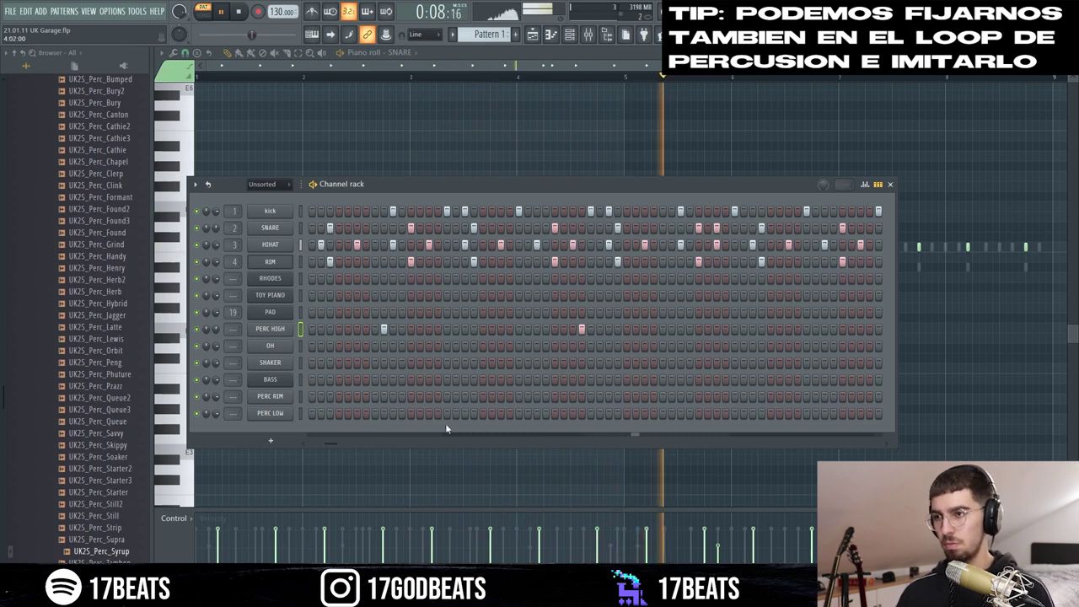
{"action": "left_click_drag", "start_coordinate": [330, 442], "coordinate": [341, 443]}
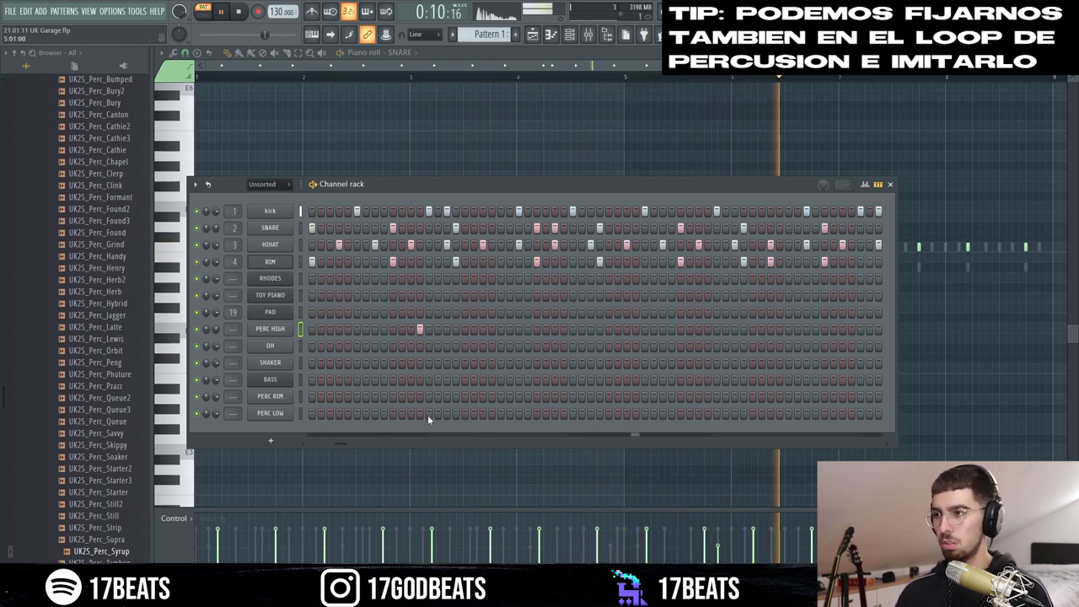
{"action": "left_click", "coordinate": [796, 329]}
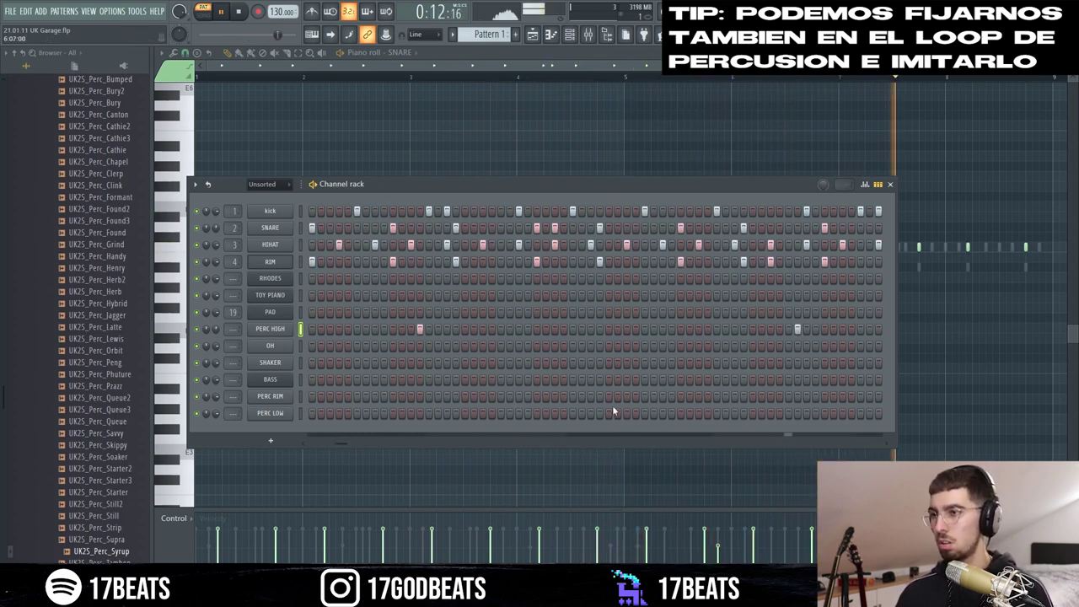
{"action": "left_click_drag", "start_coordinate": [345, 444], "coordinate": [428, 446]}
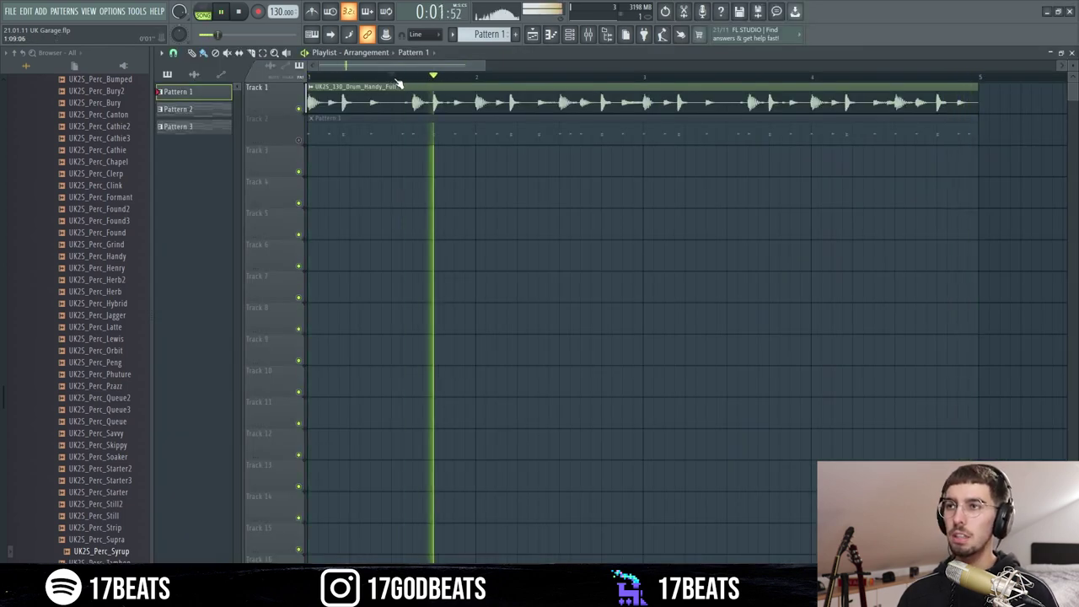
With the pattern track muted, listen closely to the quiet percussion before beat three in the first bar of the reference drum loop.
{"action": "left_click", "coordinate": [400, 77]}
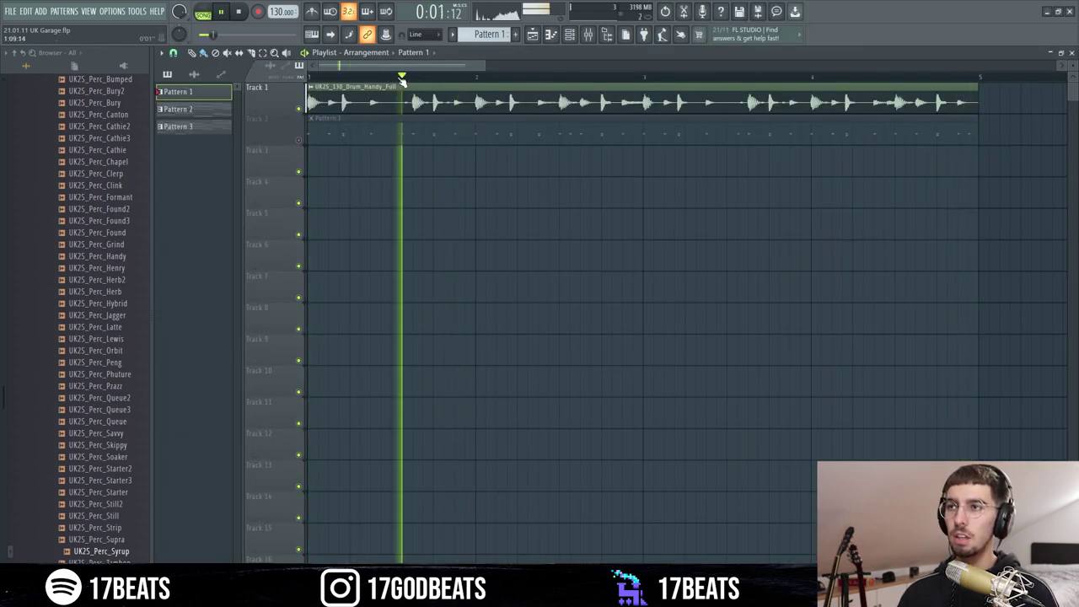
{"action": "left_click", "coordinate": [405, 77]}
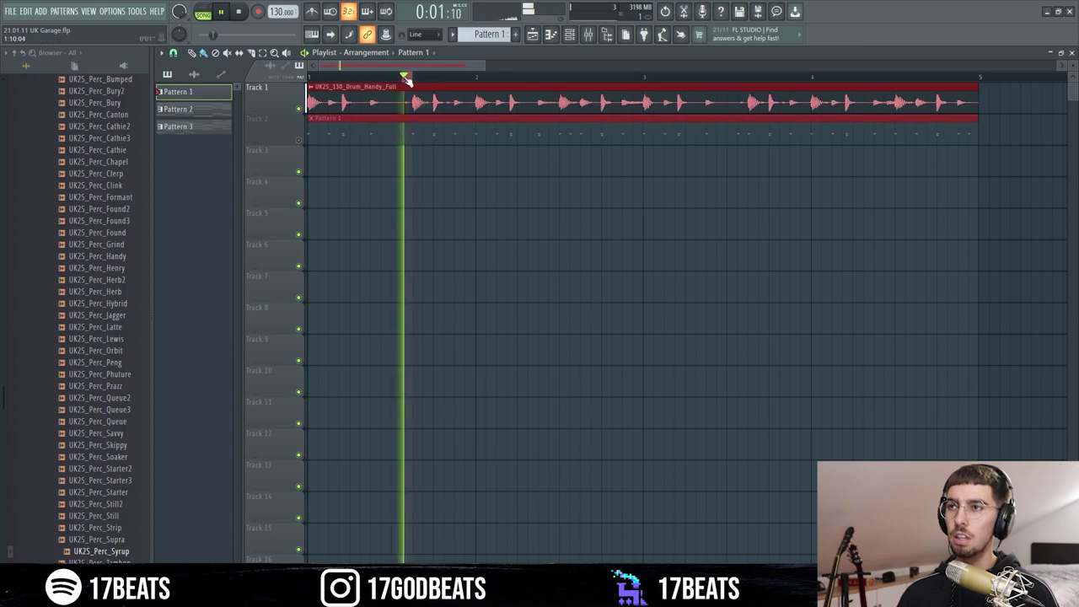
{"action": "left_click", "coordinate": [407, 79]}
{"action": "left_click", "coordinate": [410, 81]}
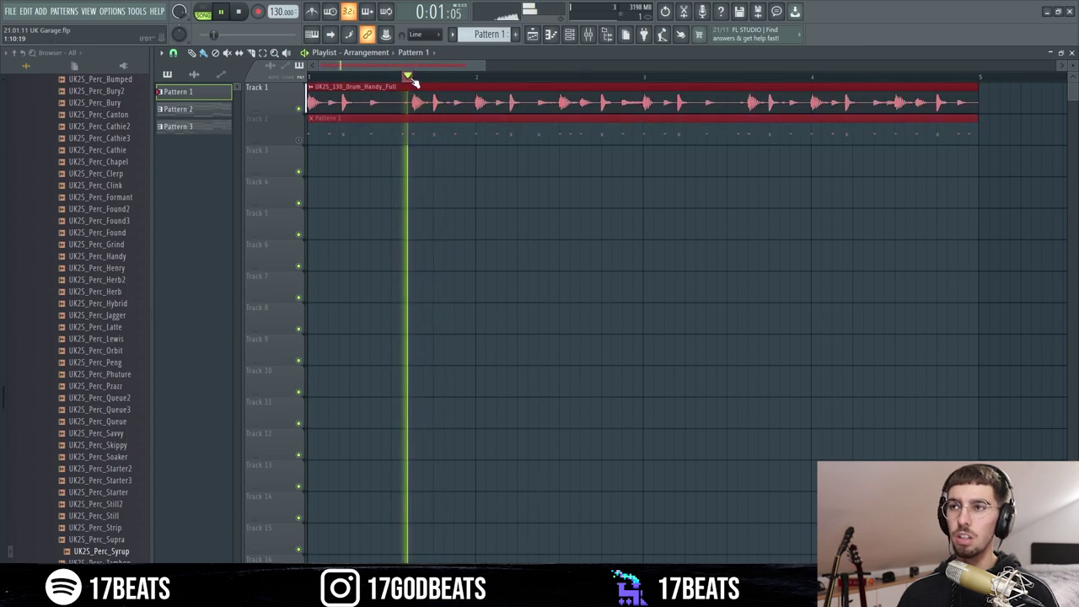
{"action": "left_click", "coordinate": [407, 77]}
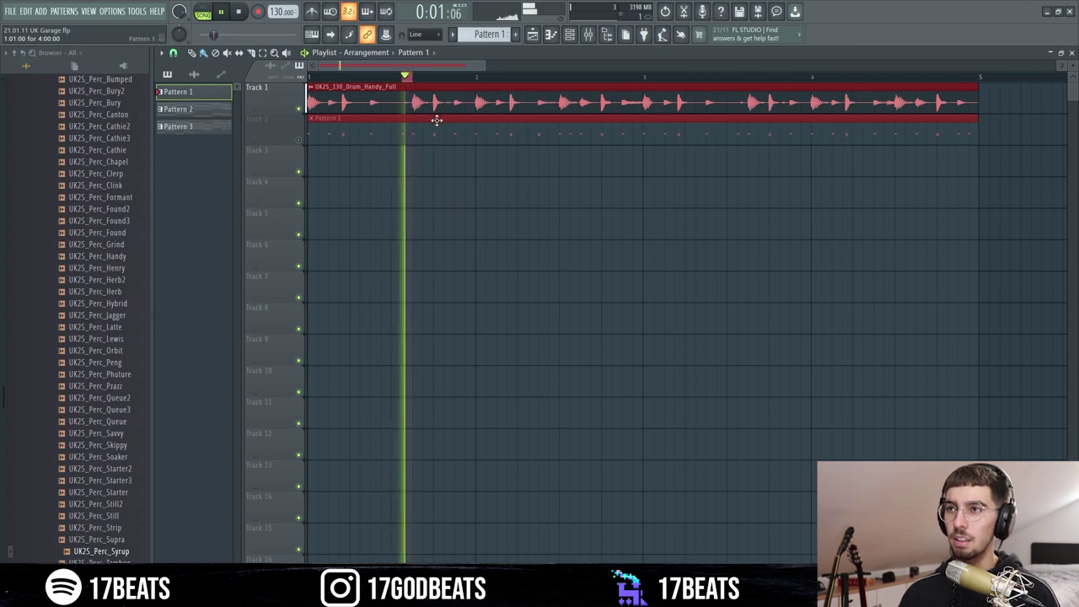
{"action": "scroll", "coordinate": [404, 168], "scroll_direction": "up", "scroll_amount": 4}
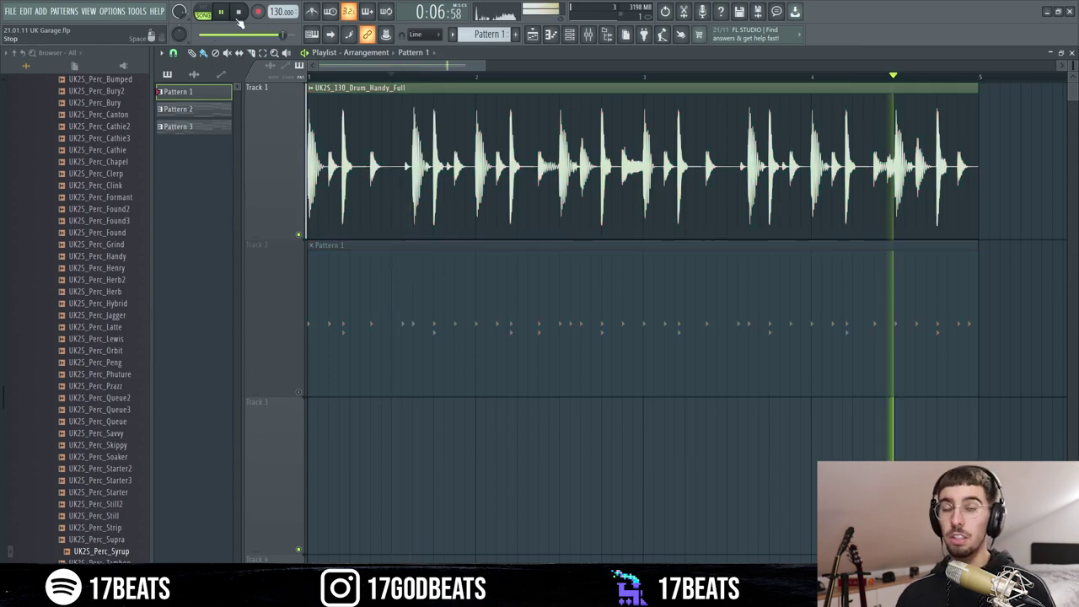
{"action": "key", "text": "space"}
{"action": "left_click_drag", "start_coordinate": [1072, 70], "coordinate": [1072, 130]}
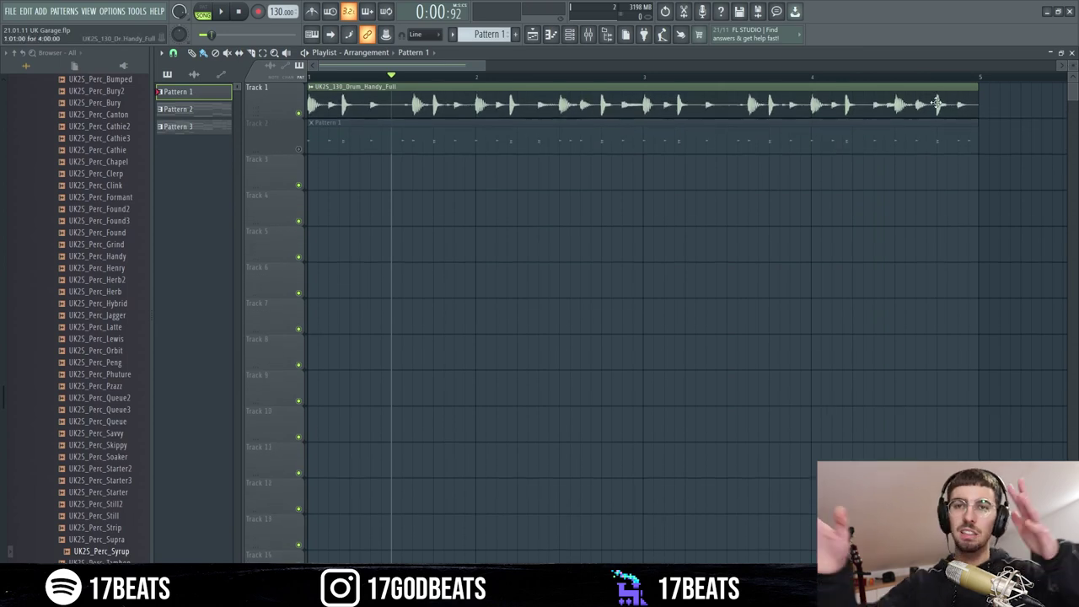
Audition the SHAKER channel's sample and place a SHAKER hit on step 10.
{"action": "key", "text": "F6"}
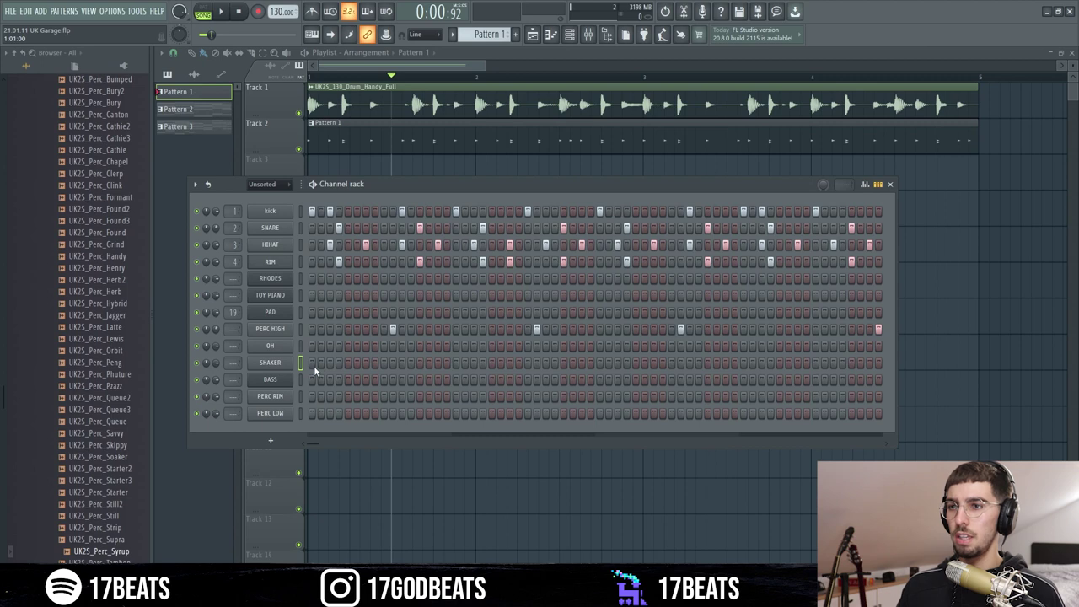
{"action": "left_click", "coordinate": [271, 362]}
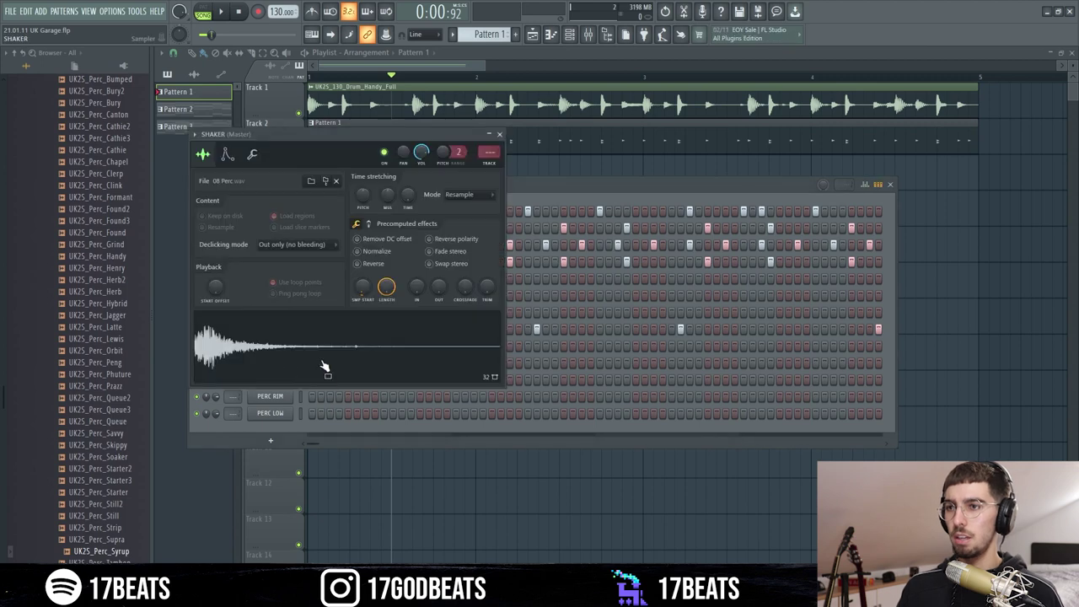
{"action": "left_click", "coordinate": [499, 134]}
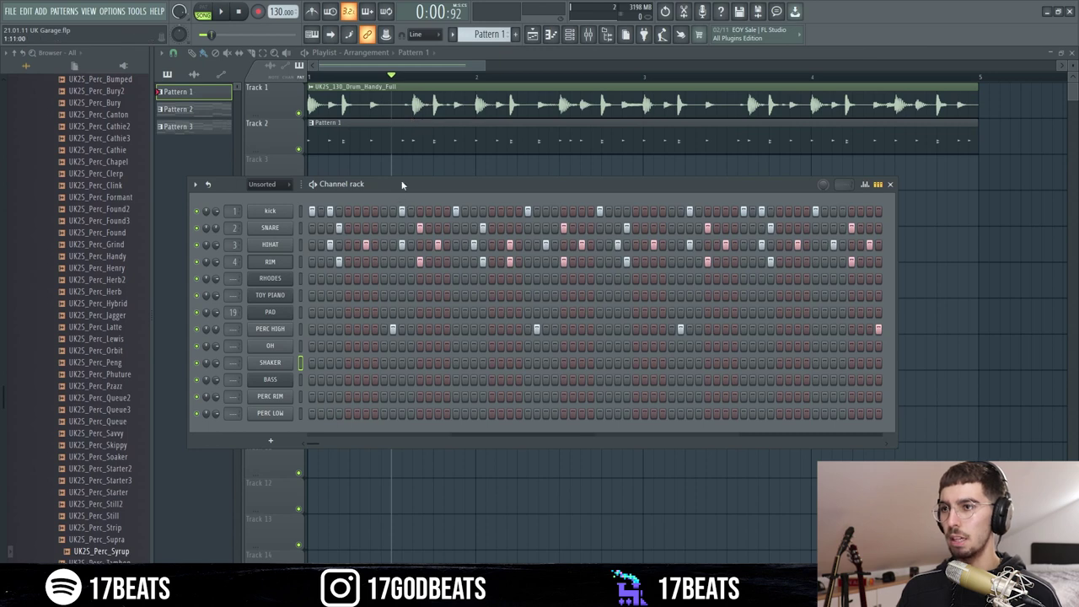
{"action": "left_click", "coordinate": [393, 363]}
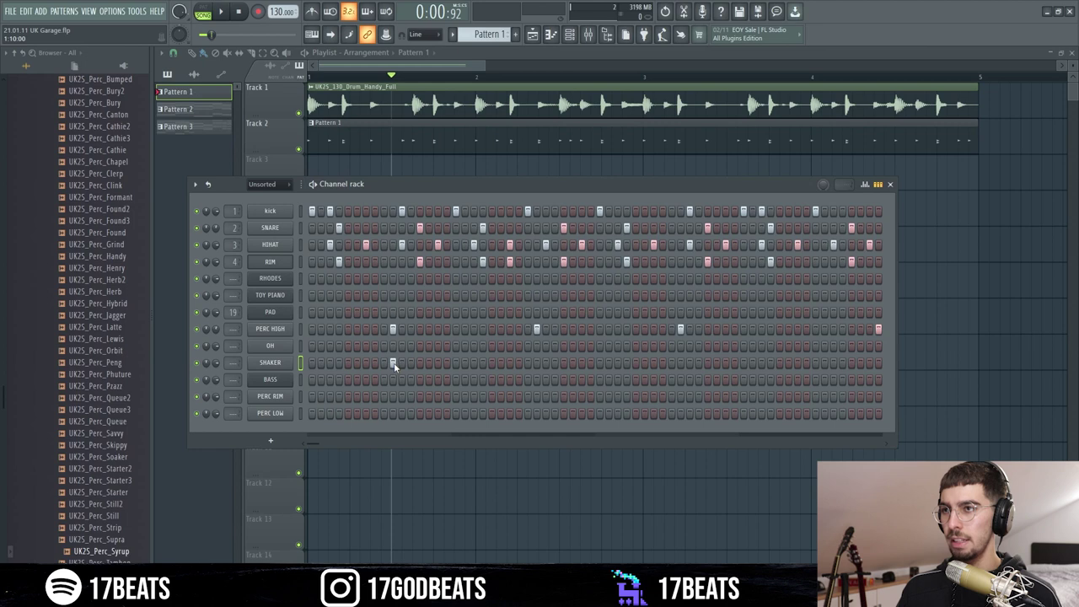
{"action": "right_click", "coordinate": [301, 364]}
{"action": "left_click", "coordinate": [310, 365]}
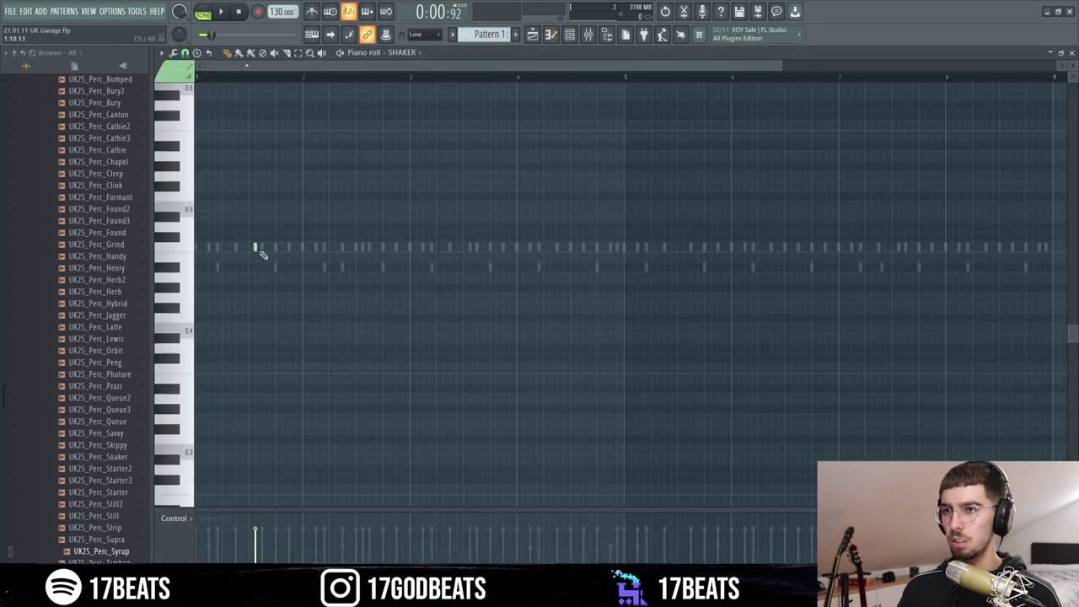
Add more SHAKER hits on steps 12, 14, 32 and 60, checking their positions against the reference loop's waveform.
{"action": "left_click_drag", "start_coordinate": [783, 66], "coordinate": [364, 66]}
{"action": "left_click_drag", "start_coordinate": [430, 249], "coordinate": [439, 248]}
{"action": "left_click", "coordinate": [482, 248]}
{"action": "left_click", "coordinate": [525, 248]}
{"action": "key", "text": "F5"}
{"action": "key", "text": "l"}
{"action": "left_click_drag", "start_coordinate": [478, 67], "coordinate": [353, 66]}
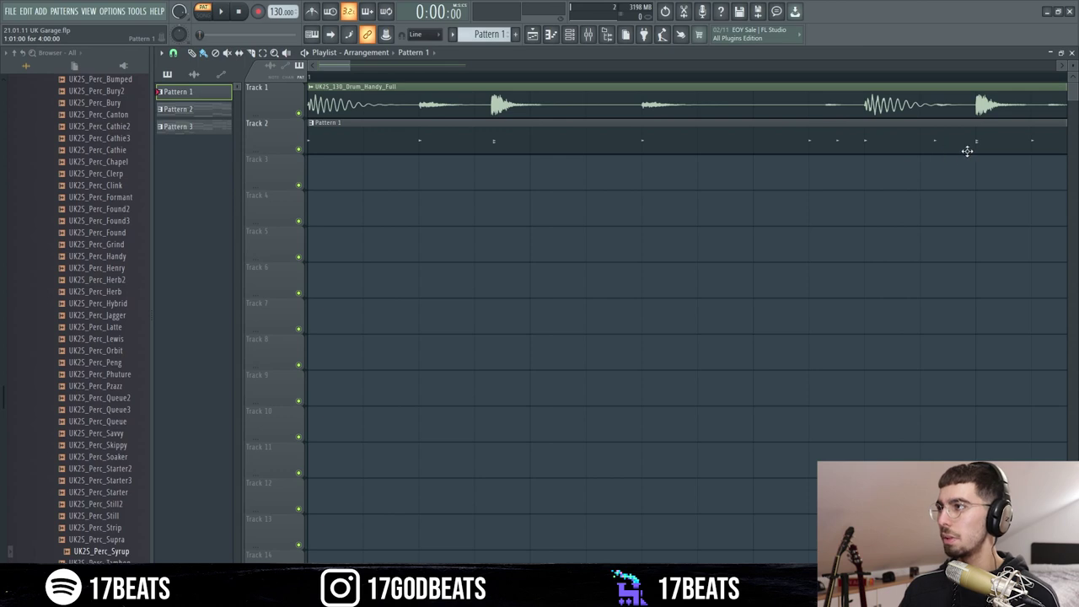
In the SHAKER piano roll, copy the notes of bars 1 to 4 into bars 5 to 8 and play the pattern.
{"action": "left_click", "coordinate": [588, 36]}
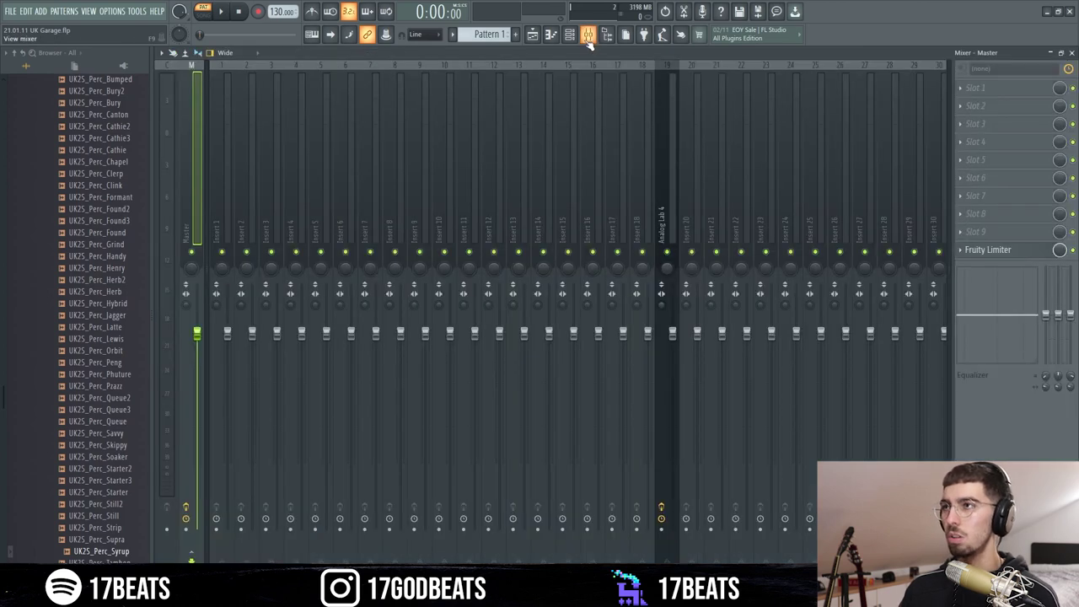
{"action": "key", "text": "space"}
{"action": "left_click", "coordinate": [570, 36]}
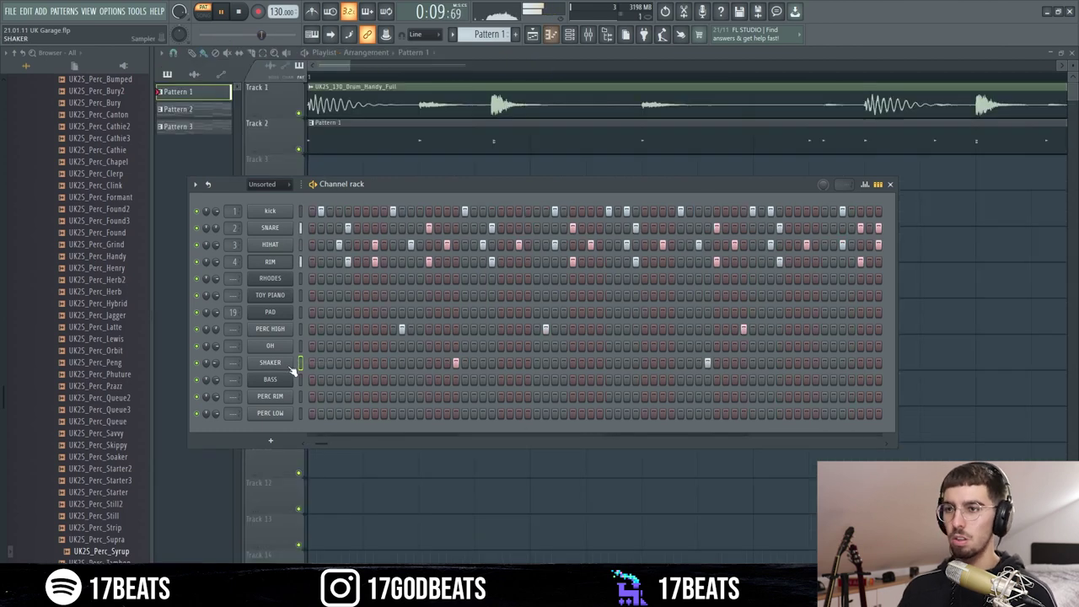
{"action": "right_click", "coordinate": [253, 360]}
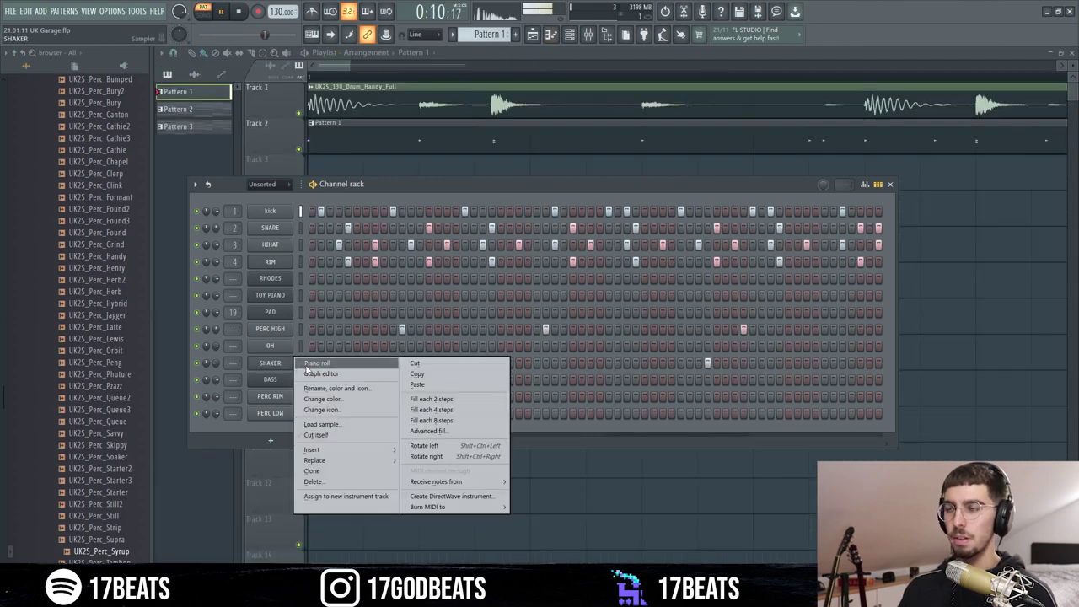
{"action": "left_click", "coordinate": [278, 363]}
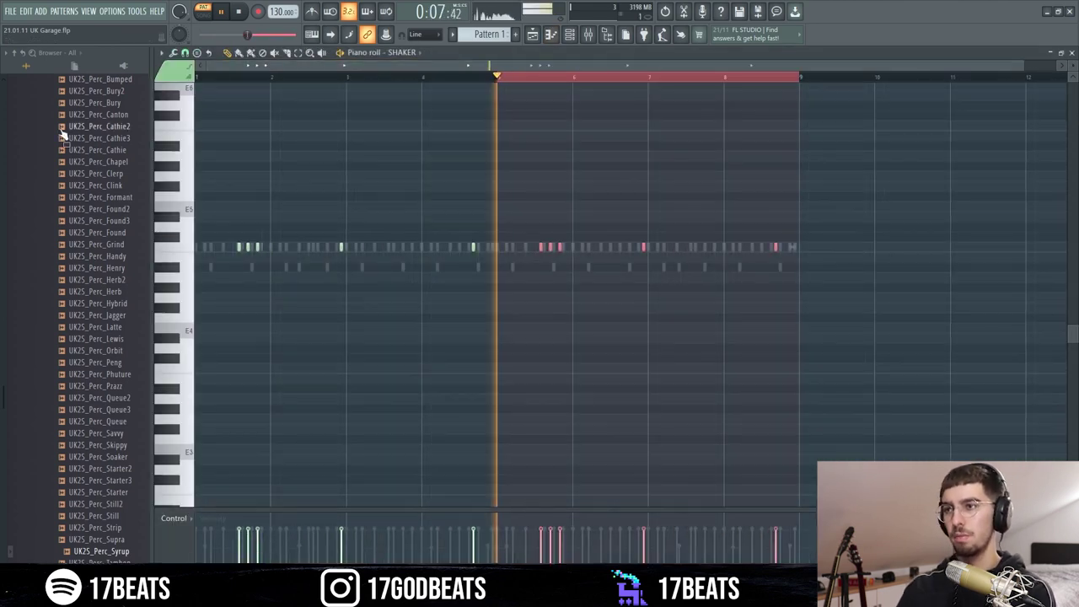
{"action": "left_click", "coordinate": [499, 76]}
{"action": "key", "text": "F6"}
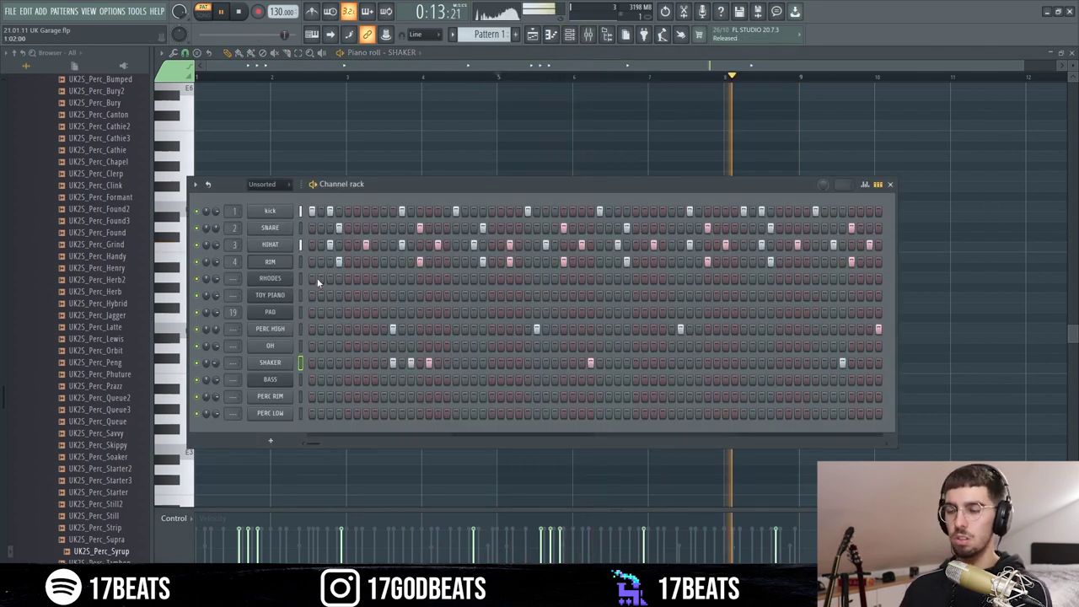
{"action": "key", "text": "space"}
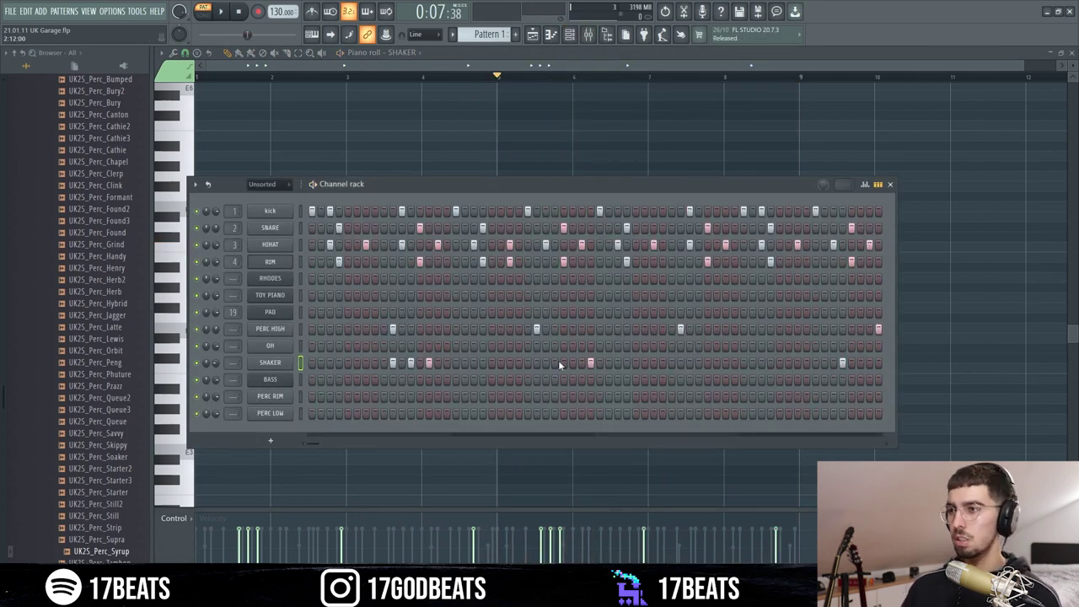
Load UK2S_Perc_Bury2 as a new channel and move the step 32 hit from SHAKER to PERC RIM.
{"action": "left_click", "coordinate": [275, 398]}
{"action": "mouse_move", "coordinate": [275, 406]}
{"action": "left_mouse_down"}
{"action": "mouse_move", "coordinate": [291, 425]}
{"action": "mouse_move", "coordinate": [399, 348]}
{"action": "left_mouse_up"}
{"action": "left_click", "coordinate": [289, 399]}
{"action": "left_click", "coordinate": [528, 163]}
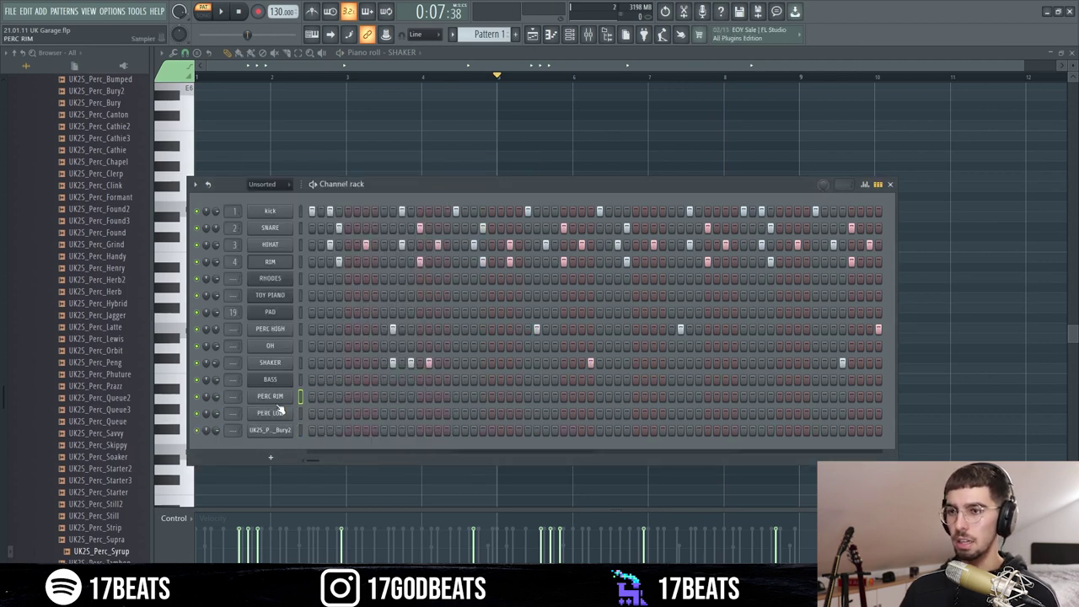
{"action": "key", "text": "space"}
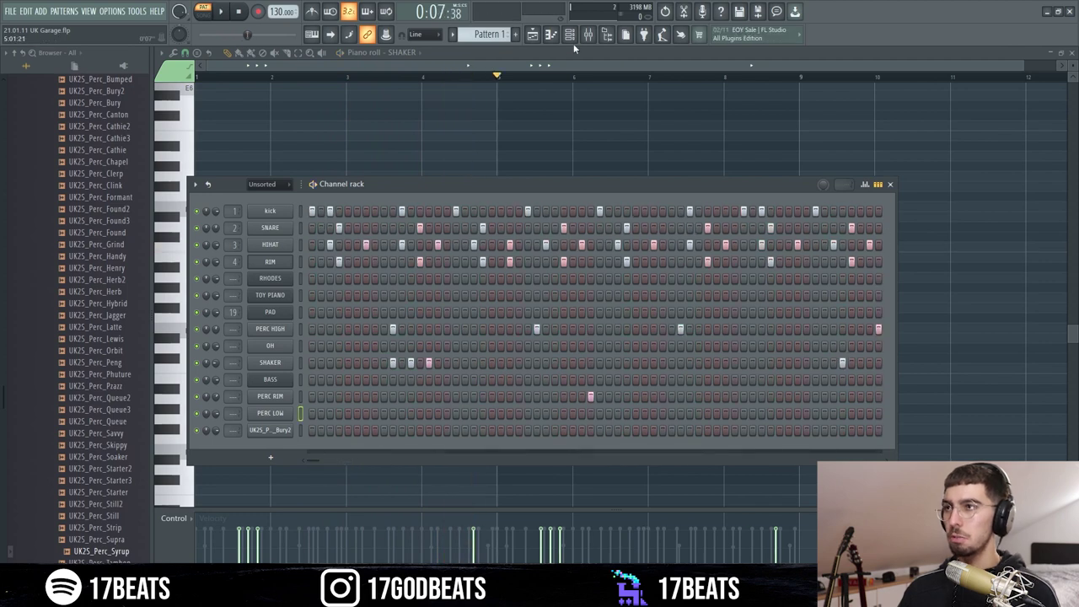
{"action": "key", "text": "space"}
Solo the reference drum loop's track in the playlist and play it in song mode.
{"action": "left_click", "coordinate": [536, 41]}
{"action": "scroll", "coordinate": [347, 66], "scroll_direction": "down", "scroll_amount": 5}
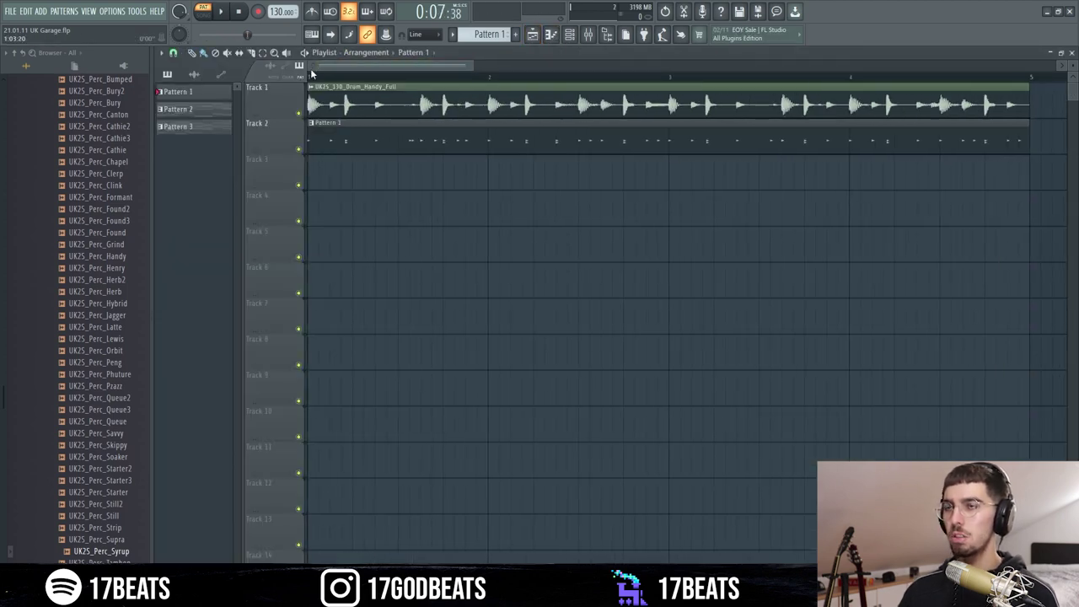
{"action": "right_click", "coordinate": [298, 113]}
{"action": "left_click", "coordinate": [204, 11]}
{"action": "key", "text": "space"}
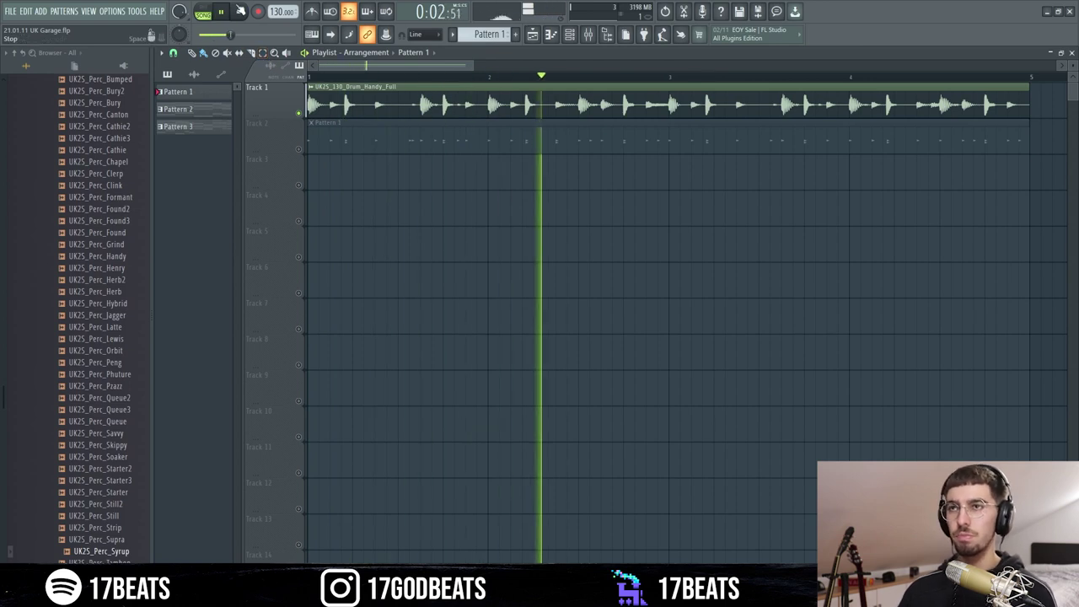
{"action": "key", "text": "space"}
Switch back to pattern mode and play Pattern 1 to compare it with the reference loop.
{"action": "left_click", "coordinate": [204, 13]}
{"action": "key", "text": "space"}
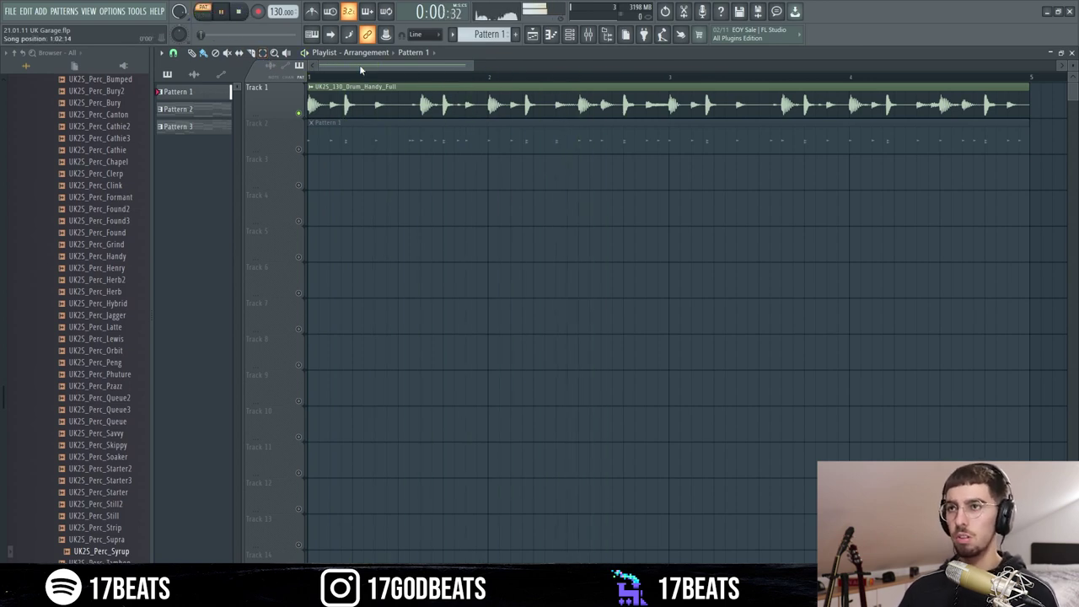
{"action": "left_click", "coordinate": [569, 34]}
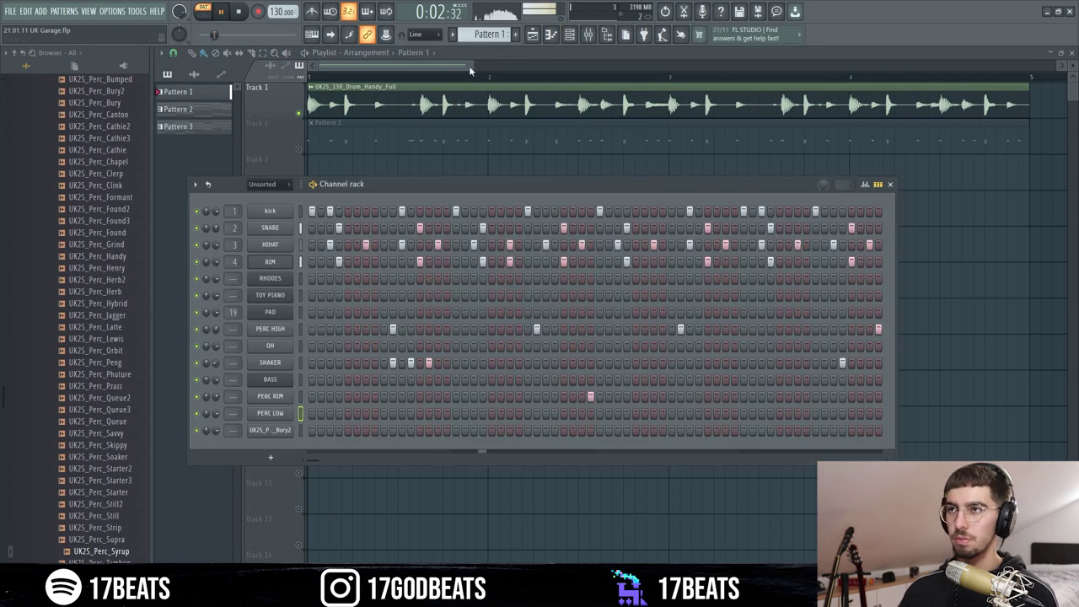
{"action": "left_click_drag", "start_coordinate": [471, 66], "coordinate": [531, 65]}
{"action": "left_click", "coordinate": [570, 34]}
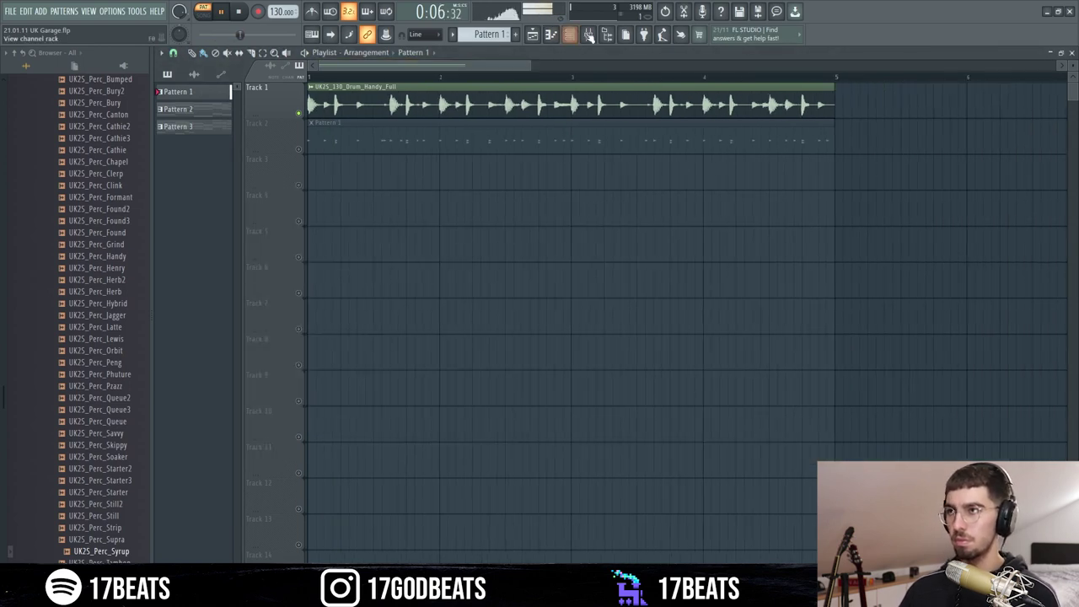
{"action": "left_click", "coordinate": [570, 34]}
{"action": "key", "text": "space"}
Place OH hits on steps 30 and 63 and set the OH channel's volume to 32% while playing the pattern.
{"action": "left_click_drag", "start_coordinate": [307, 460], "coordinate": [309, 460]}
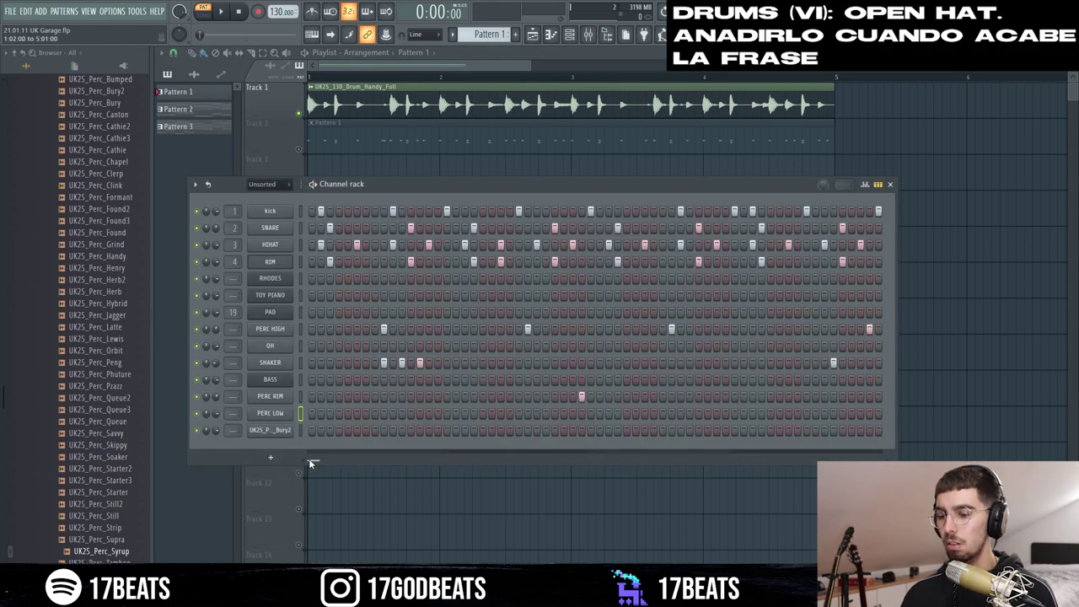
{"action": "scroll", "coordinate": [310, 463], "scroll_direction": "left", "scroll_amount": 1}
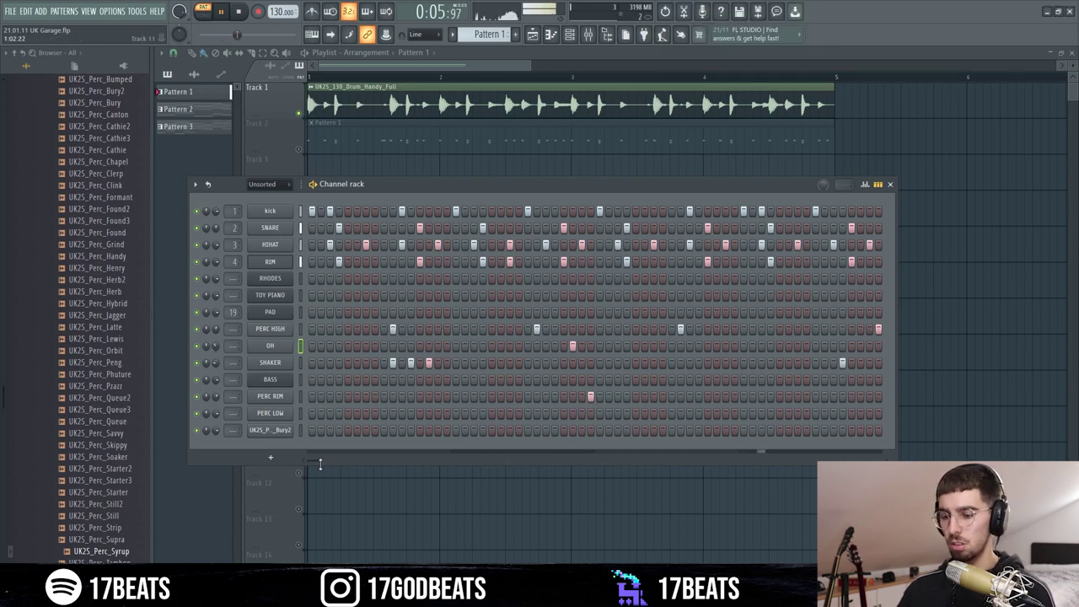
{"action": "left_click", "coordinate": [868, 348]}
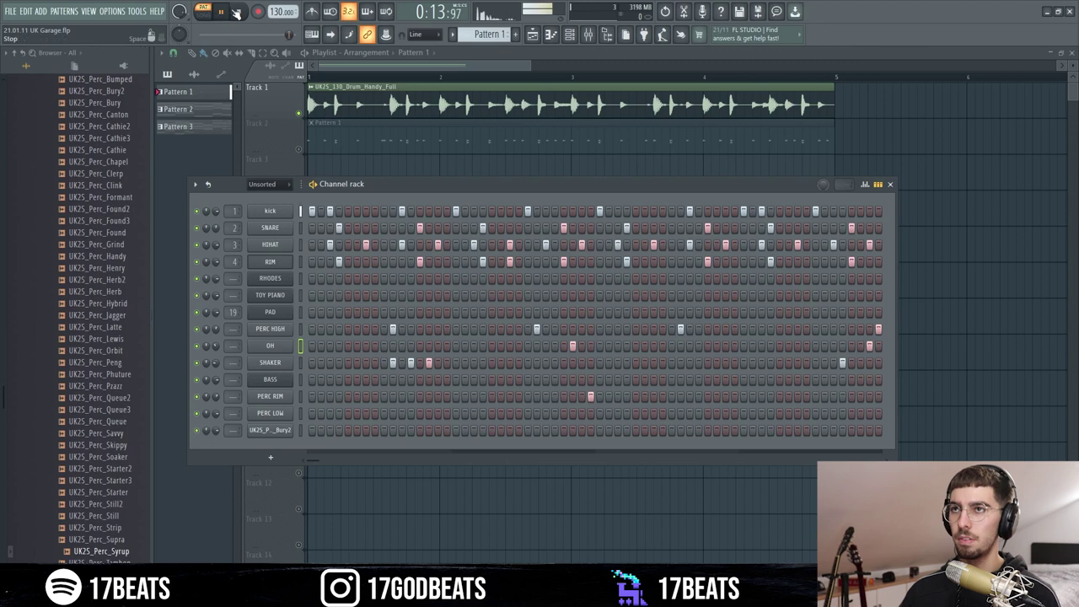
{"action": "left_click", "coordinate": [221, 13]}
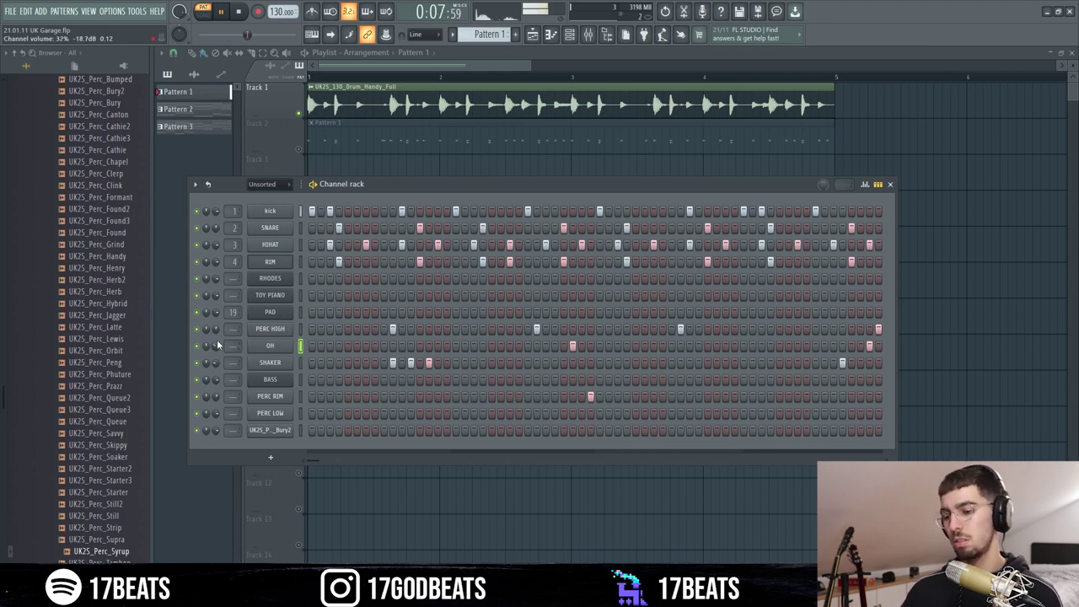
{"action": "key", "text": "space"}
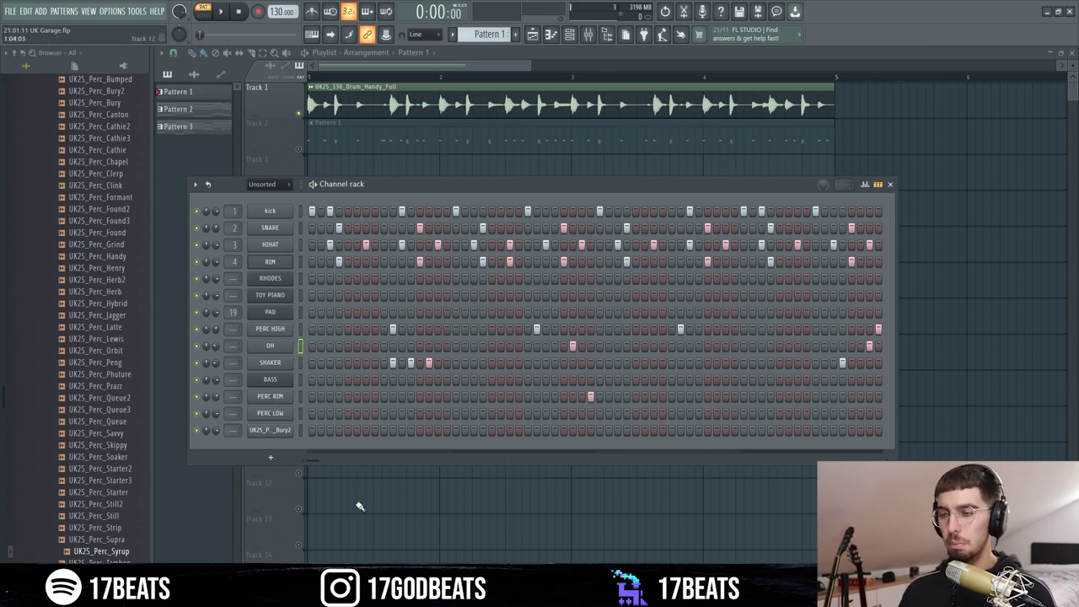
Audition the PERC LOW sample and place PERC LOW hits on every eighth step of the pattern, starting at step 7.
{"action": "left_click", "coordinate": [271, 412]}
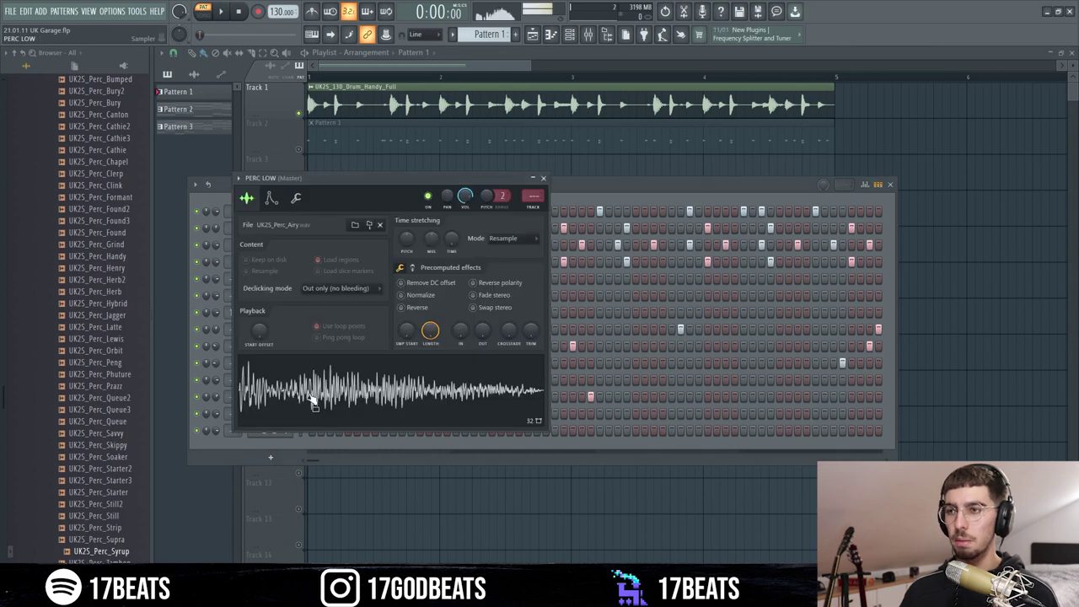
{"action": "left_click", "coordinate": [541, 178]}
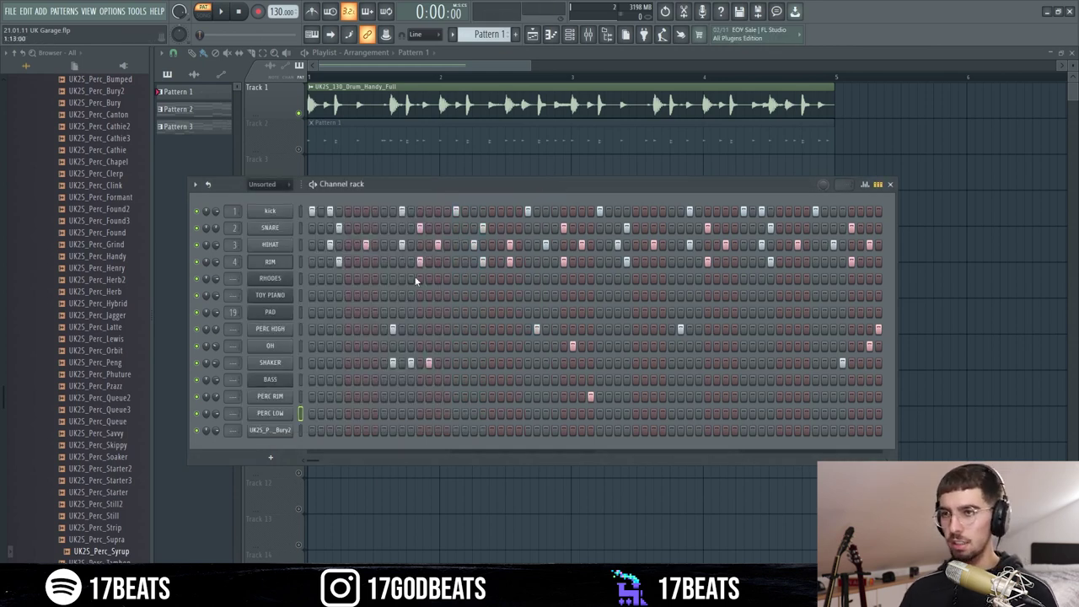
{"action": "left_click", "coordinate": [438, 413]}
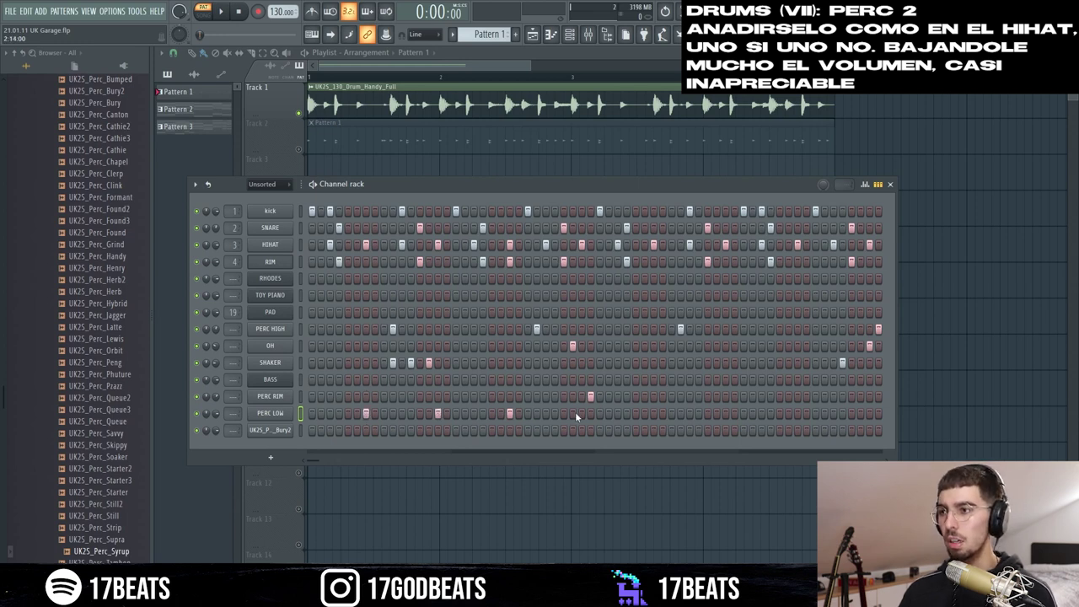
{"action": "right_click", "coordinate": [261, 412]}
{"action": "left_click", "coordinate": [325, 414]}
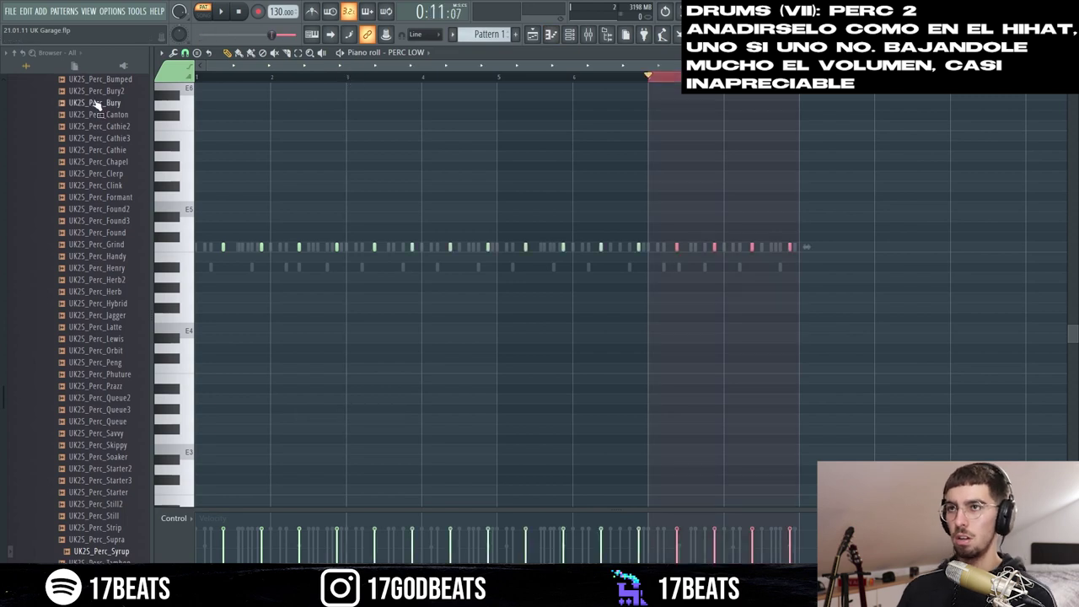
{"action": "key", "text": "ctrl+d"}
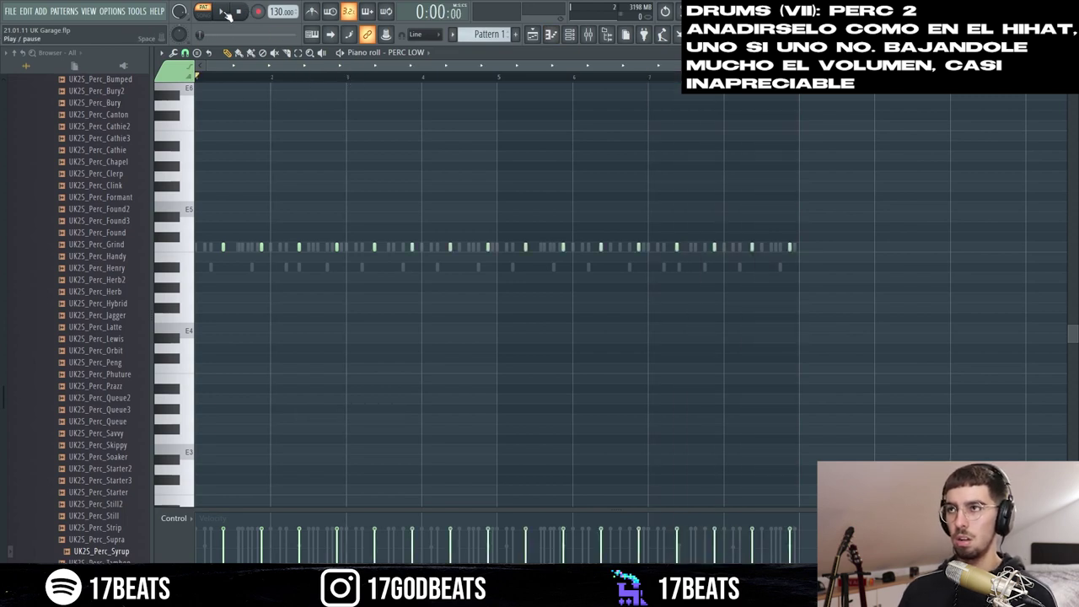
Thin the PERC LOW hits to every sixteenth step while the pattern plays, keeping an extra hit on the second-to-last step.
{"action": "left_click", "coordinate": [223, 12]}
{"action": "key", "text": "F6"}
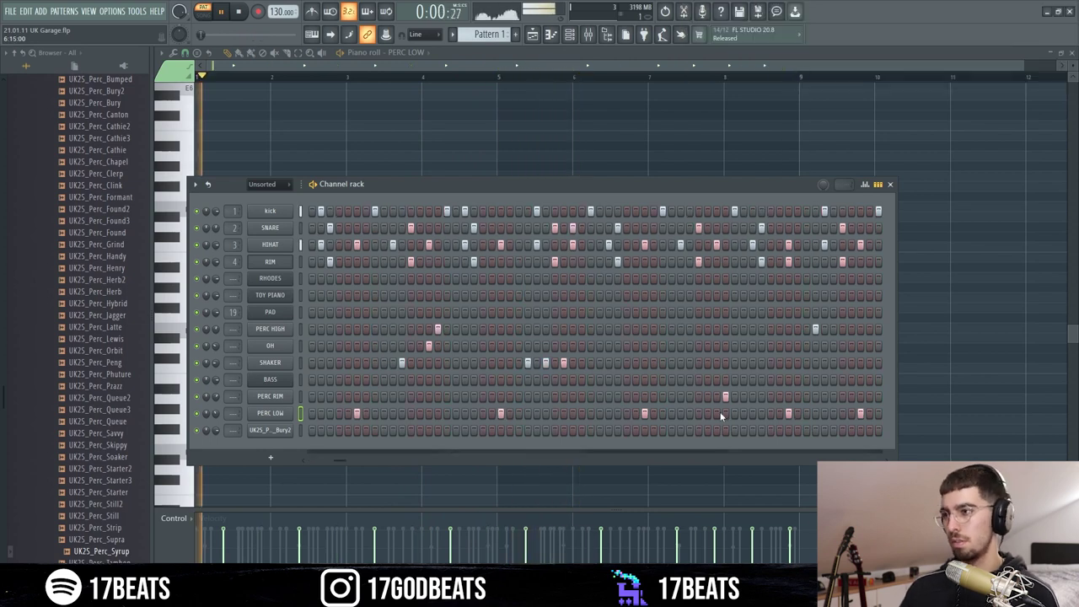
{"action": "left_click", "coordinate": [860, 413]}
{"action": "right_click", "coordinate": [858, 414]}
{"action": "left_click_drag", "start_coordinate": [339, 462], "coordinate": [360, 459]}
{"action": "left_click", "coordinate": [735, 412]}
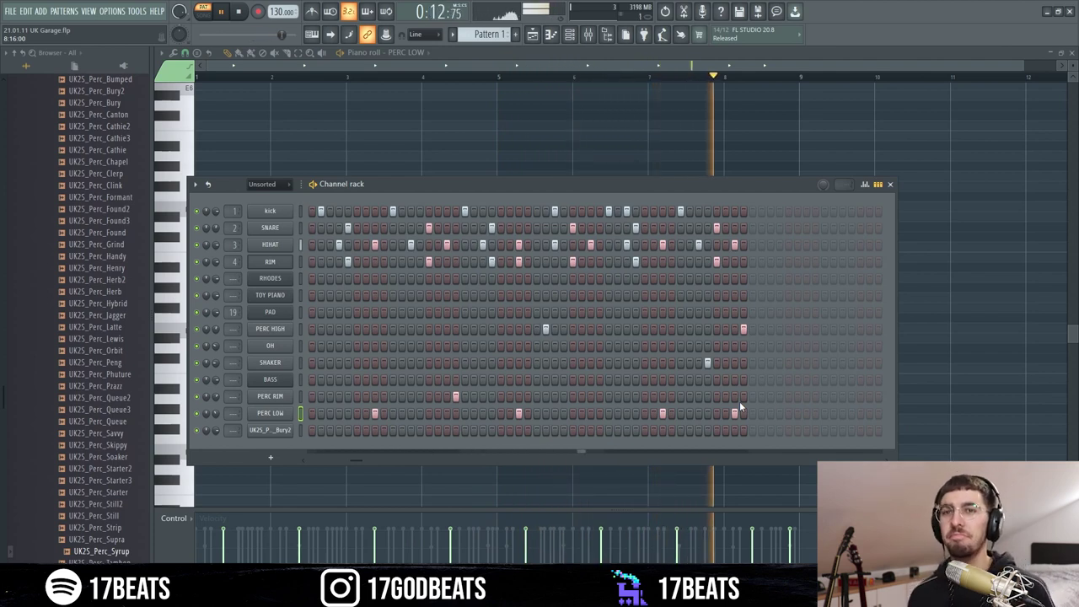
{"action": "key", "text": "space"}
Bring up the playlist with the channel rack over it and play Pattern 1 to review the drums.
{"action": "left_click", "coordinate": [532, 33]}
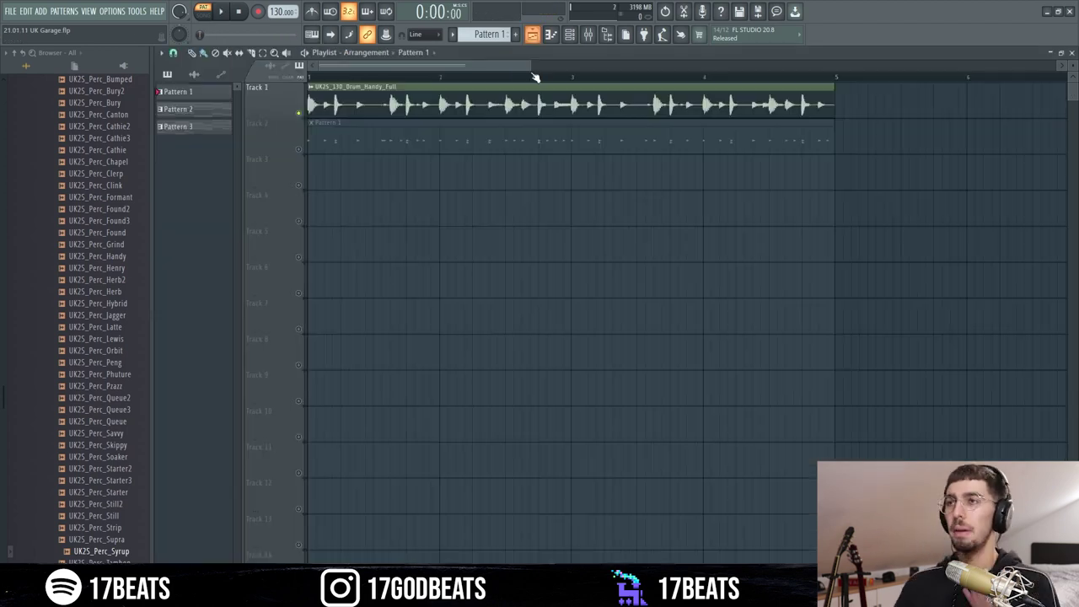
{"action": "left_click", "coordinate": [581, 37]}
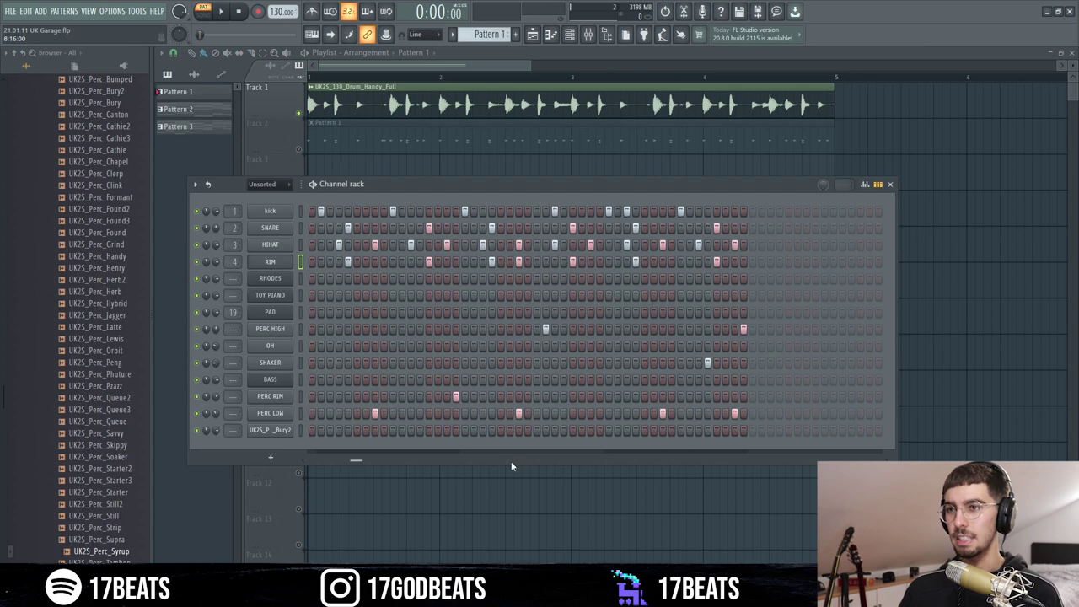
{"action": "left_click", "coordinate": [220, 12]}
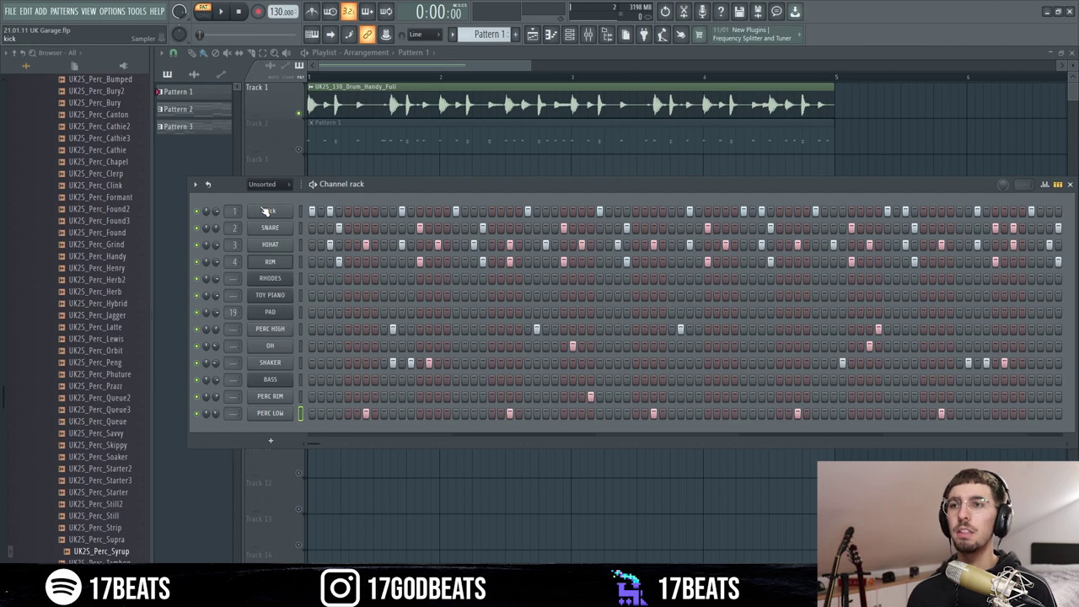
Stamp a Major 7th chord on E4 across bar 1 of the RHODES piano roll and play it.
{"action": "left_click", "coordinate": [275, 280]}
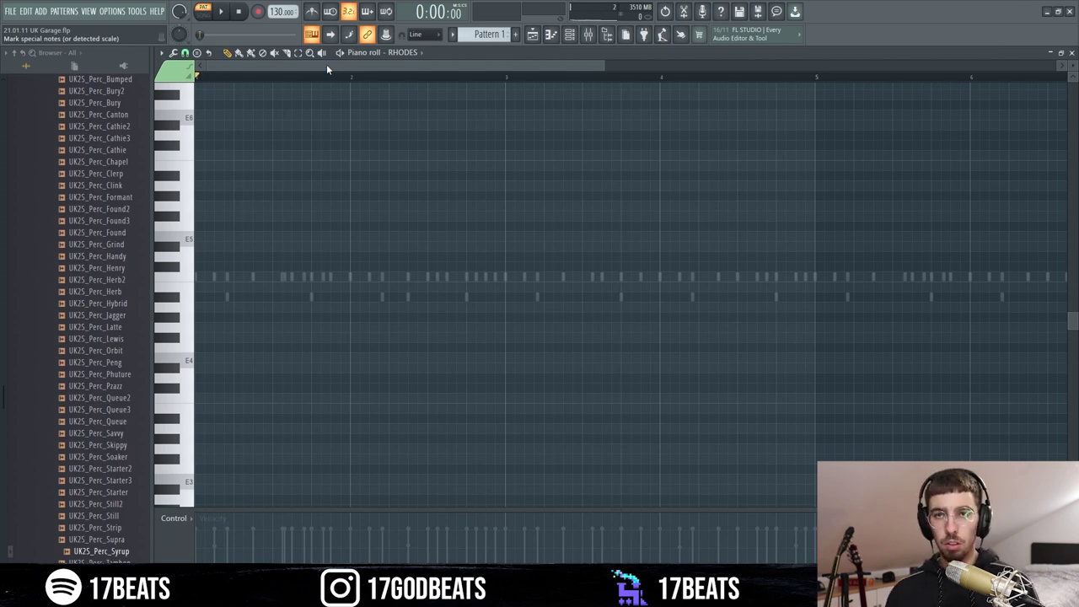
{"action": "left_click", "coordinate": [197, 53]}
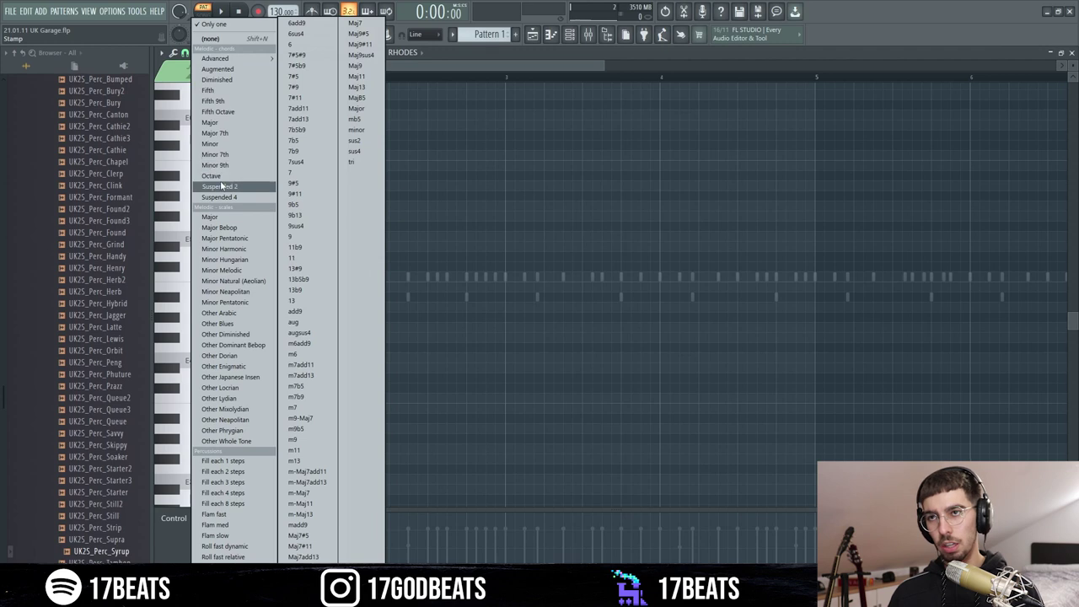
{"action": "left_click", "coordinate": [218, 133]}
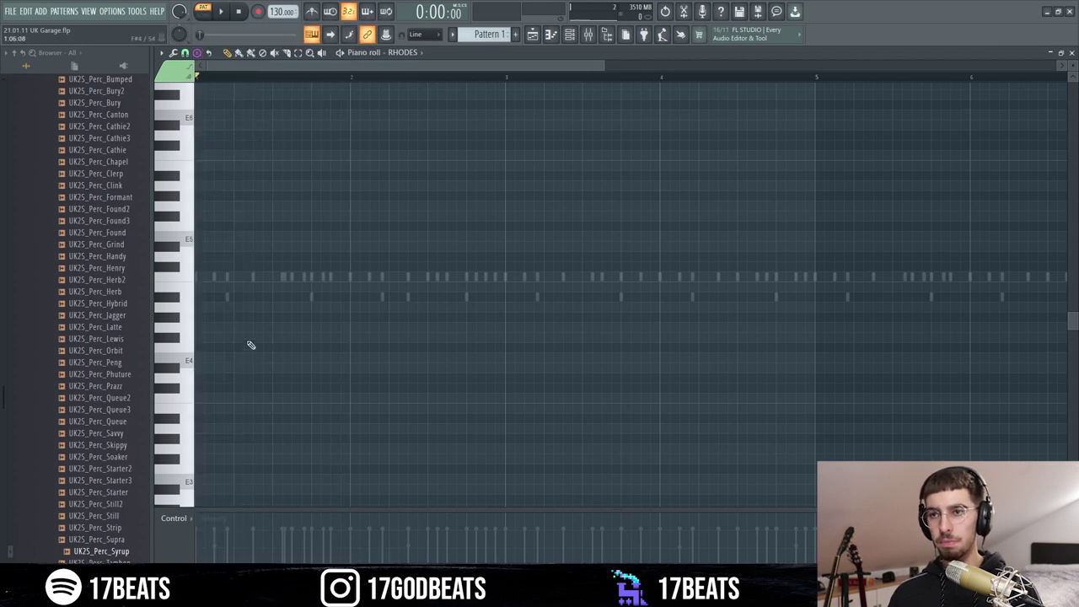
{"action": "left_click", "coordinate": [206, 359]}
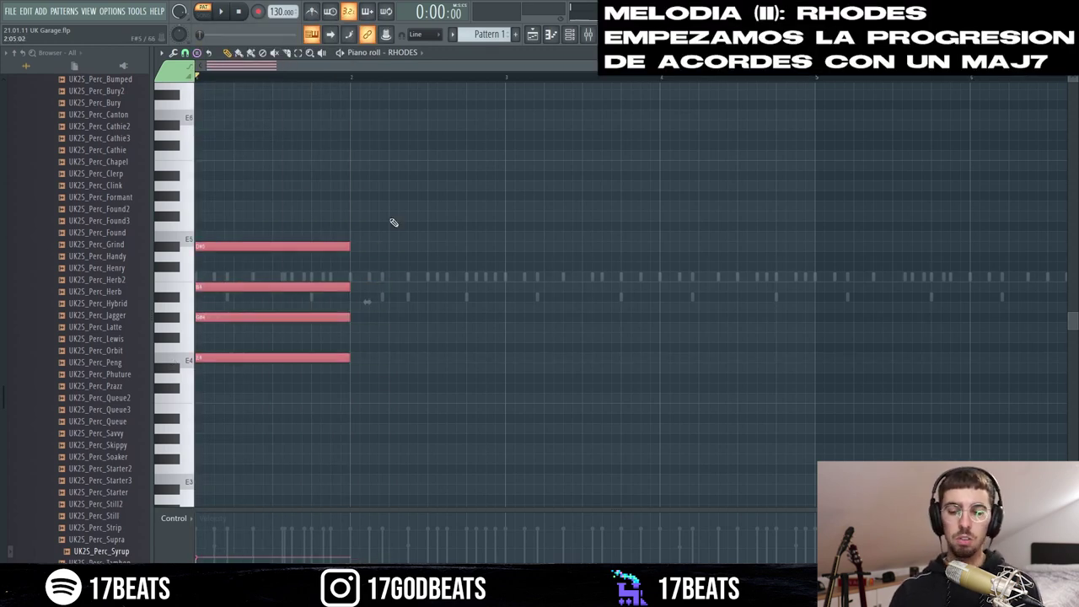
{"action": "key", "text": "space"}
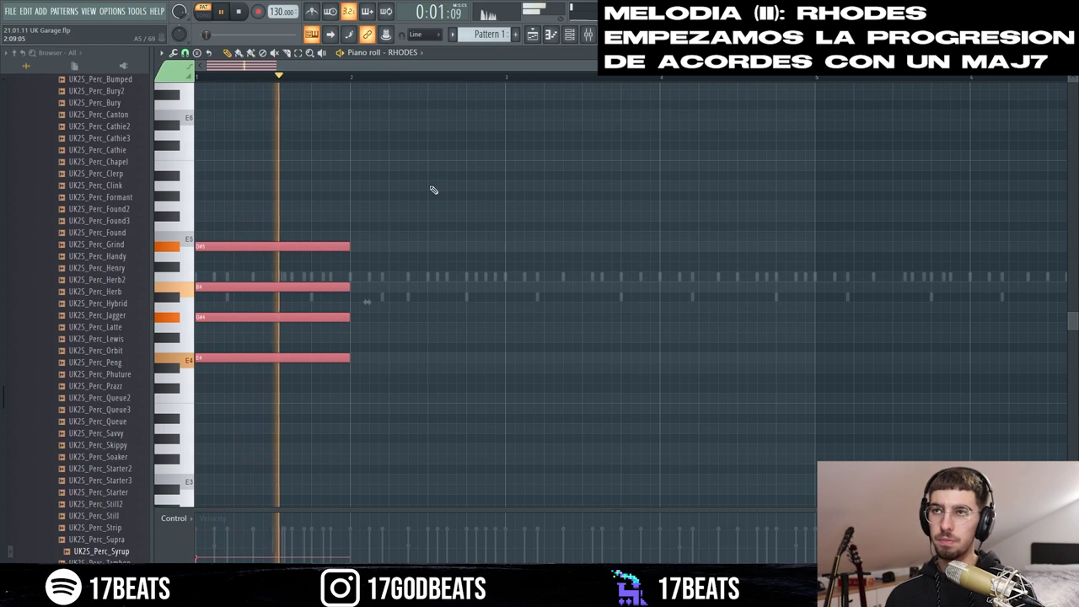
{"action": "left_click", "coordinate": [239, 16]}
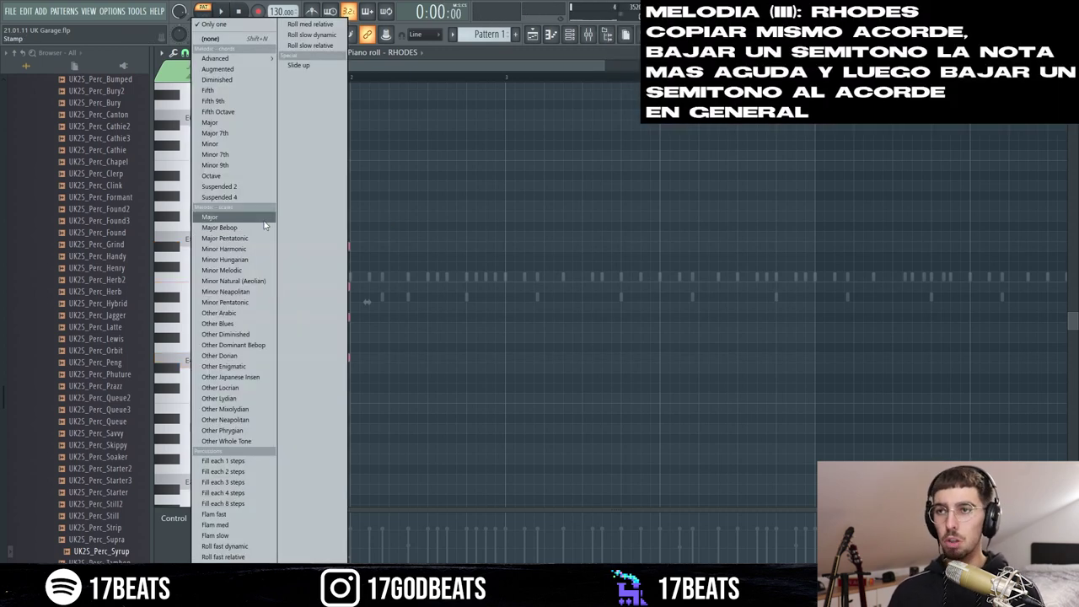
Draw a second RHODES chord across bar 2 with the notes E4, G#4, B4 and D5.
{"action": "left_click", "coordinate": [263, 226]}
{"action": "left_click_drag", "start_coordinate": [460, 248], "coordinate": [368, 360]}
{"action": "left_click_drag", "start_coordinate": [373, 317], "coordinate": [361, 287]}
{"action": "left_click", "coordinate": [370, 287]}
{"action": "left_click", "coordinate": [371, 255]}
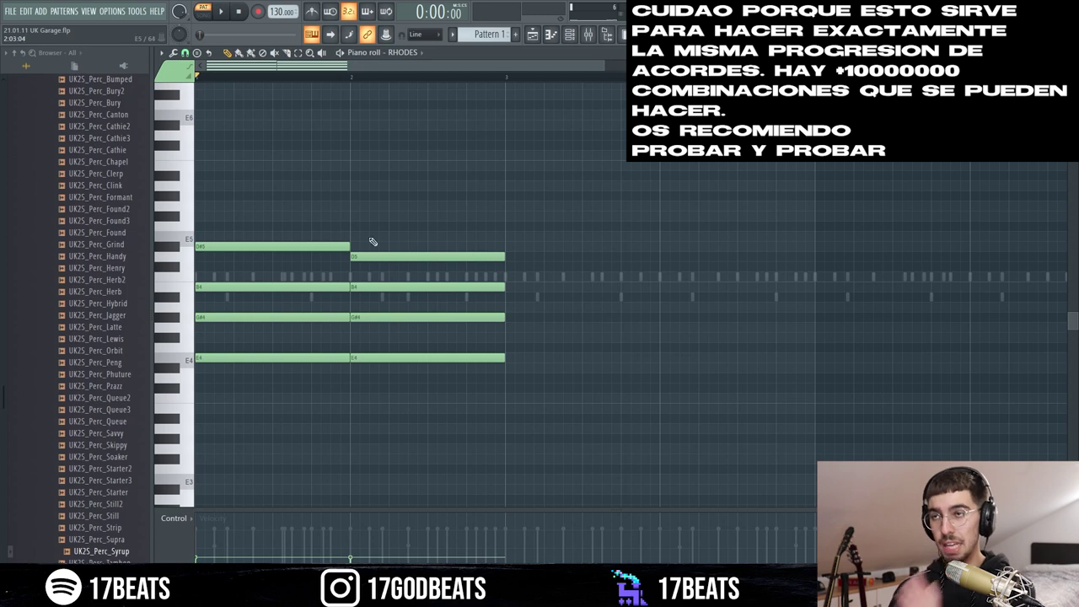
Lower the whole bar 2 chord by one semitone and play the two chords.
{"action": "left_click_drag", "start_coordinate": [349, 200], "coordinate": [405, 393]}
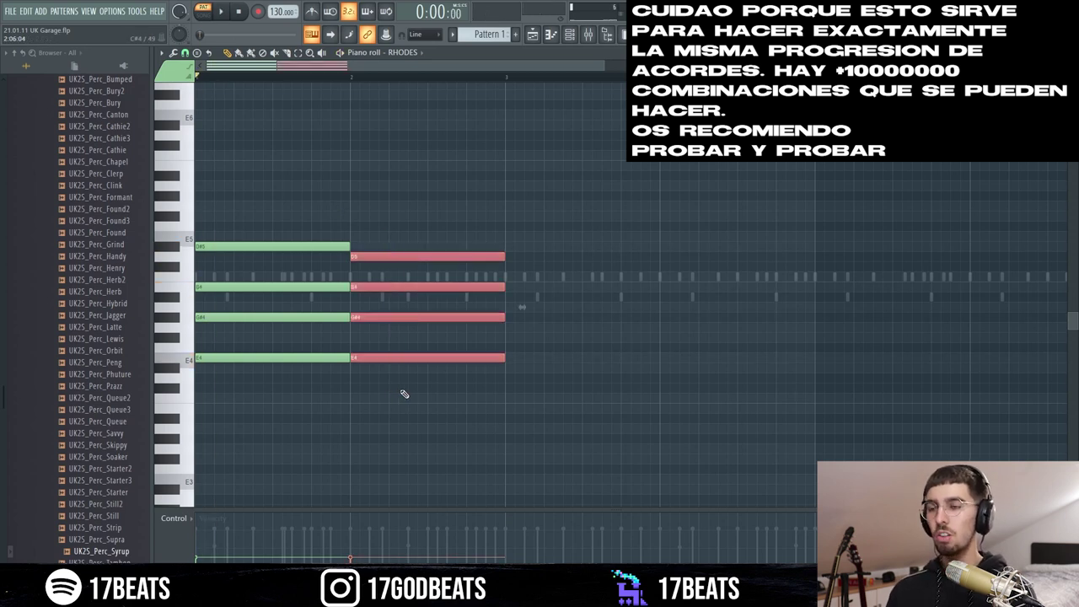
{"action": "key", "text": "Down"}
{"action": "key", "text": "space"}
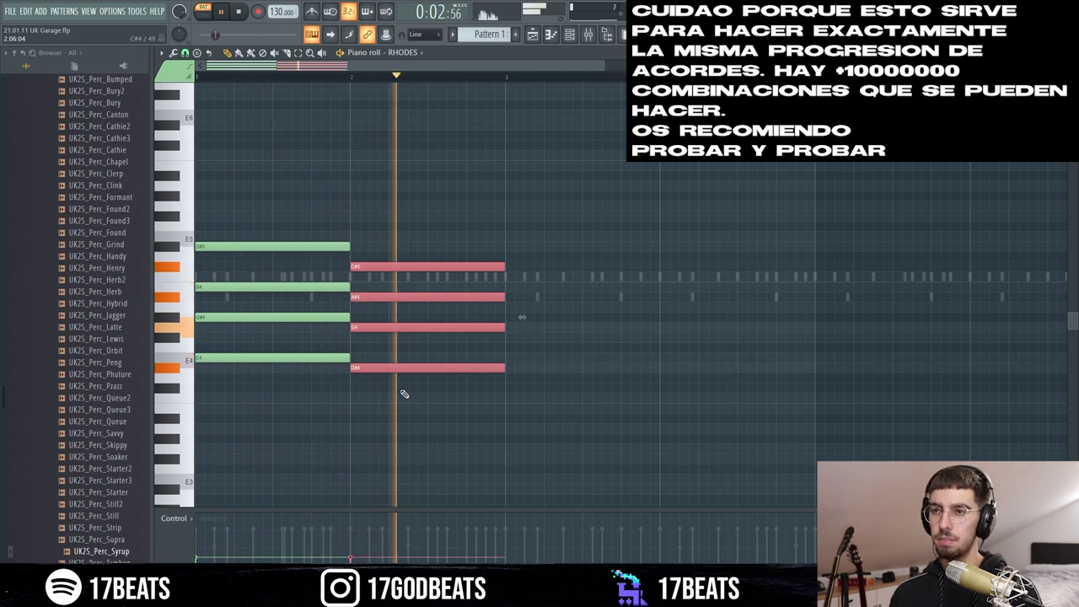
{"action": "key", "text": "space"}
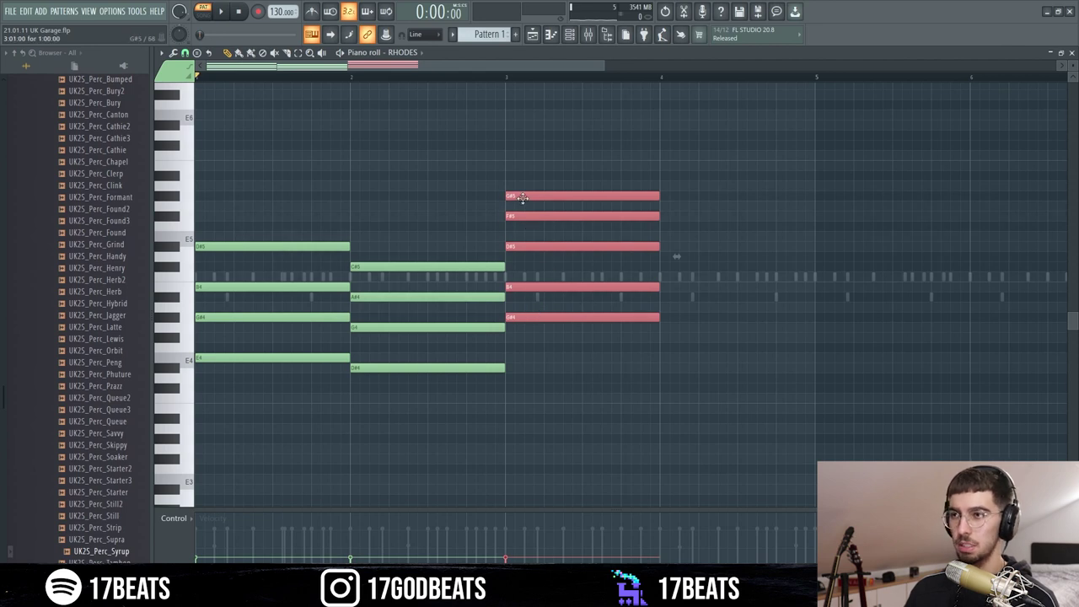
Play the RHODES progression to check the chords in bars 3 and 4.
{"action": "key", "text": "space"}
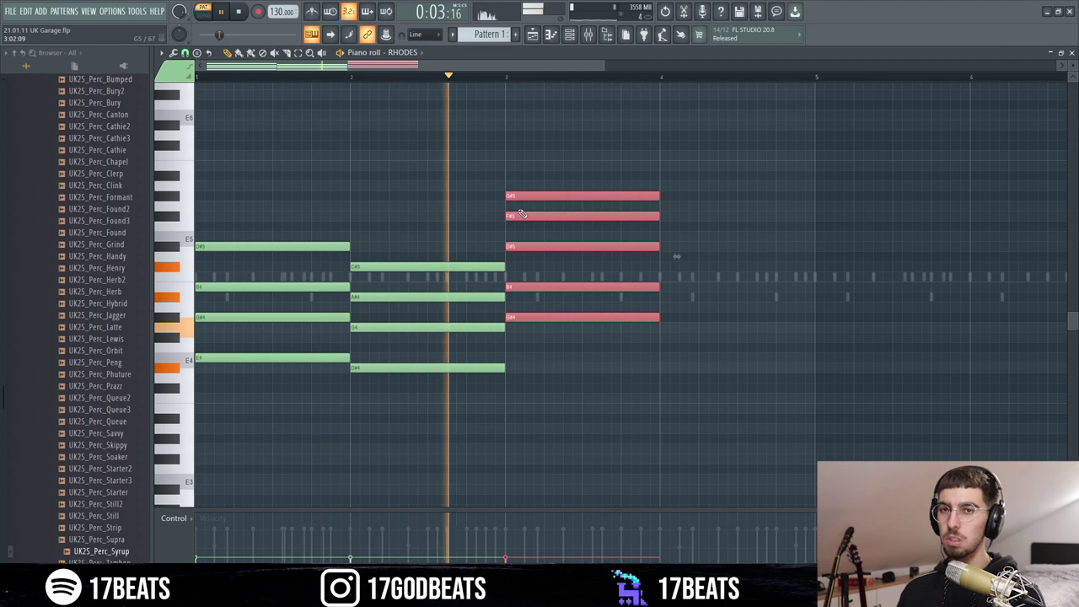
{"action": "key", "text": "space"}
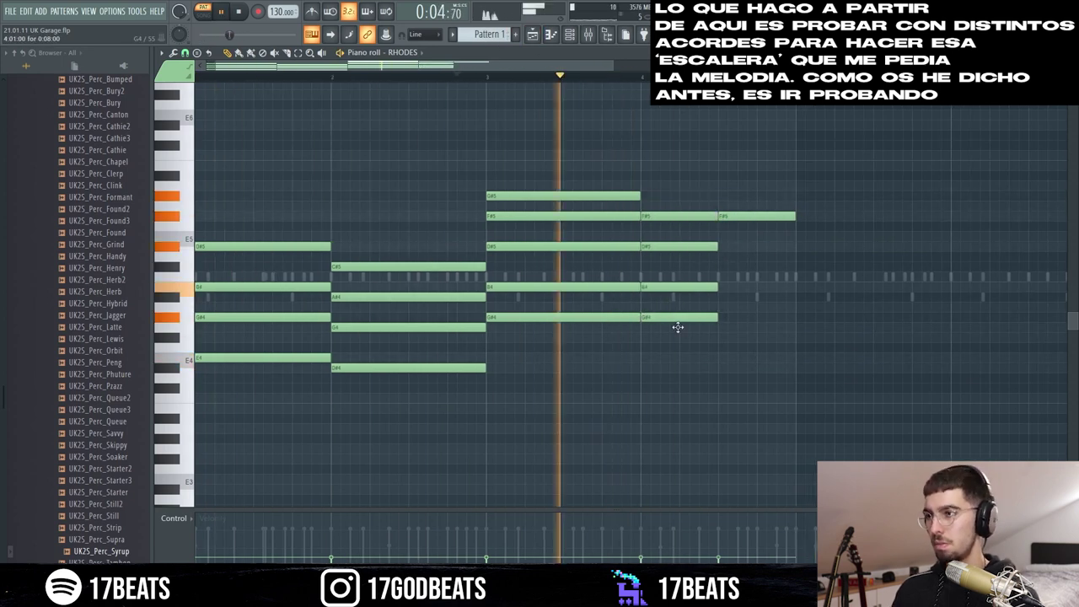
{"action": "left_click_drag", "start_coordinate": [677, 318], "coordinate": [656, 317]}
{"action": "key", "text": "space"}
Try a chord built on F#4 and A4 in the second half of bar 4, replaying the progression repeatedly.
{"action": "mouse_move", "coordinate": [742, 216]}
{"action": "left_mouse_down"}
{"action": "mouse_move", "coordinate": [742, 236]}
{"action": "mouse_move", "coordinate": [755, 224]}
{"action": "mouse_move", "coordinate": [734, 236]}
{"action": "left_mouse_up"}
{"action": "left_click", "coordinate": [728, 277]}
{"action": "left_click", "coordinate": [733, 307]}
{"action": "left_click", "coordinate": [738, 337]}
{"action": "left_click", "coordinate": [739, 248]}
{"action": "key", "text": "space"}
{"action": "key", "text": "space"}
{"action": "key", "text": "space"}
{"action": "key", "text": "space"}
{"action": "key", "text": "space"}
{"action": "mouse_move", "coordinate": [756, 337]}
{"action": "left_mouse_down"}
{"action": "mouse_move", "coordinate": [756, 347]}
{"action": "mouse_move", "coordinate": [757, 337]}
{"action": "left_mouse_up"}
{"action": "key", "text": "space"}
{"action": "key", "text": "space"}
{"action": "key", "text": "space"}
Rework the chord in the second half of bar 4 to F#4, A4, D#5 and F5 while replaying it.
{"action": "left_click", "coordinate": [741, 225], "text": "ctrl"}
{"action": "key", "text": "space"}
{"action": "left_click_drag", "start_coordinate": [731, 236], "coordinate": [732, 256]}
{"action": "right_click", "coordinate": [732, 276]}
{"action": "key", "text": "space"}
{"action": "mouse_move", "coordinate": [730, 338]}
{"action": "left_mouse_down"}
{"action": "mouse_move", "coordinate": [736, 358]}
{"action": "mouse_move", "coordinate": [738, 338]}
{"action": "left_mouse_up"}
{"action": "key", "text": "space"}
{"action": "key", "text": "space"}
{"action": "key", "text": "space"}
{"action": "key", "text": "space"}
{"action": "left_click_drag", "start_coordinate": [738, 256], "coordinate": [738, 246]}
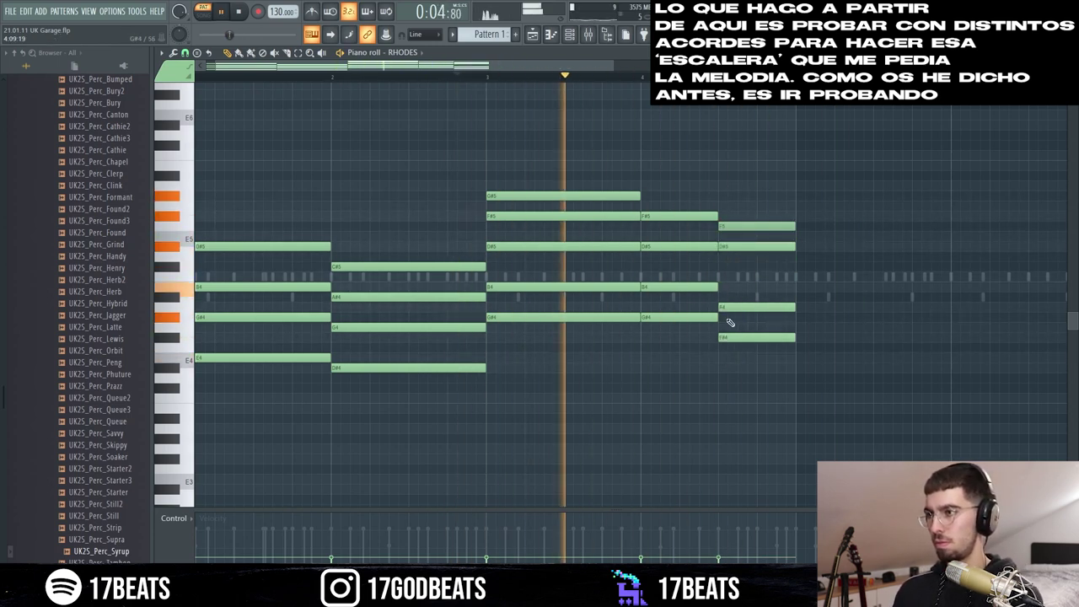
Change the last chord of bar 4 to C#5, E5 and F5, removing its lower notes.
{"action": "left_click_drag", "start_coordinate": [729, 307], "coordinate": [728, 317]}
{"action": "left_click", "coordinate": [737, 235]}
{"action": "key", "text": "space"}
{"action": "left_click_drag", "start_coordinate": [736, 245], "coordinate": [733, 238]}
{"action": "right_click", "coordinate": [734, 238]}
{"action": "key", "text": "space"}
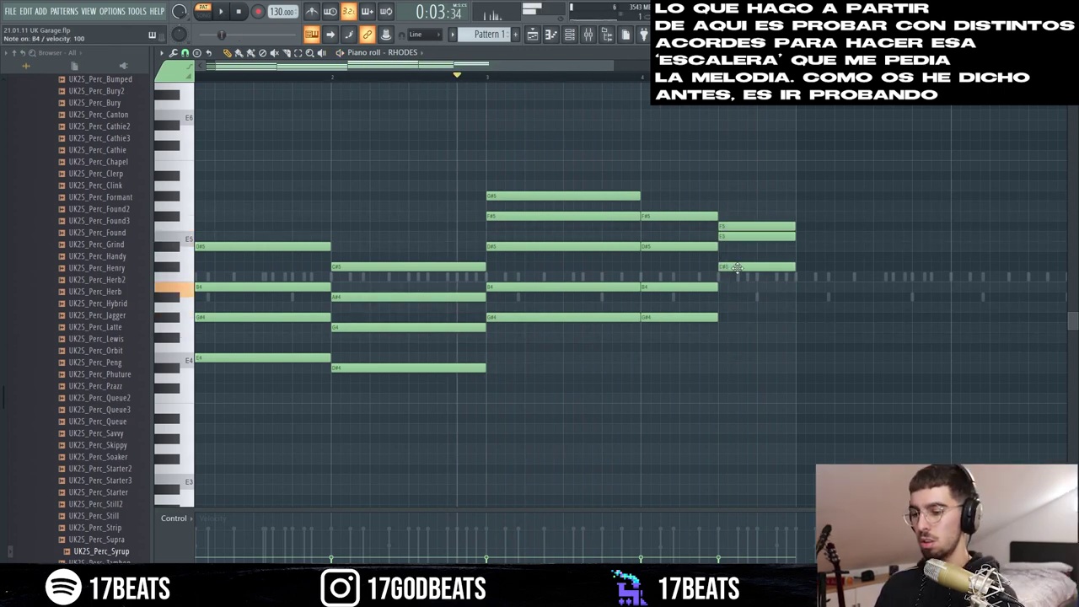
Audition lower notes, add A#4 and G4 to the last chord of bar 4, and play the progression.
{"action": "key", "text": "n"}
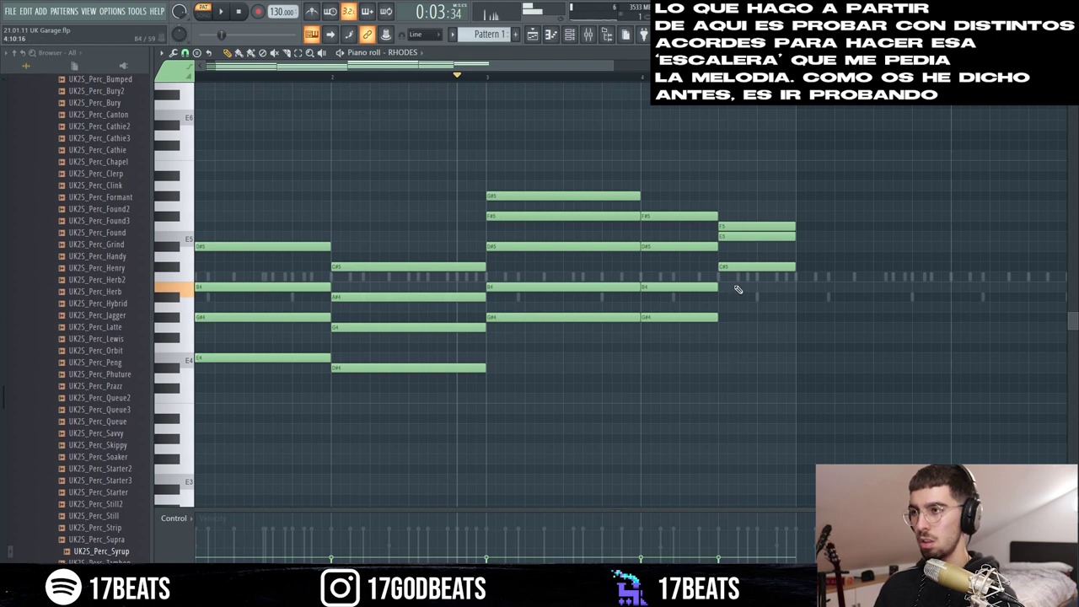
{"action": "left_click", "coordinate": [721, 297]}
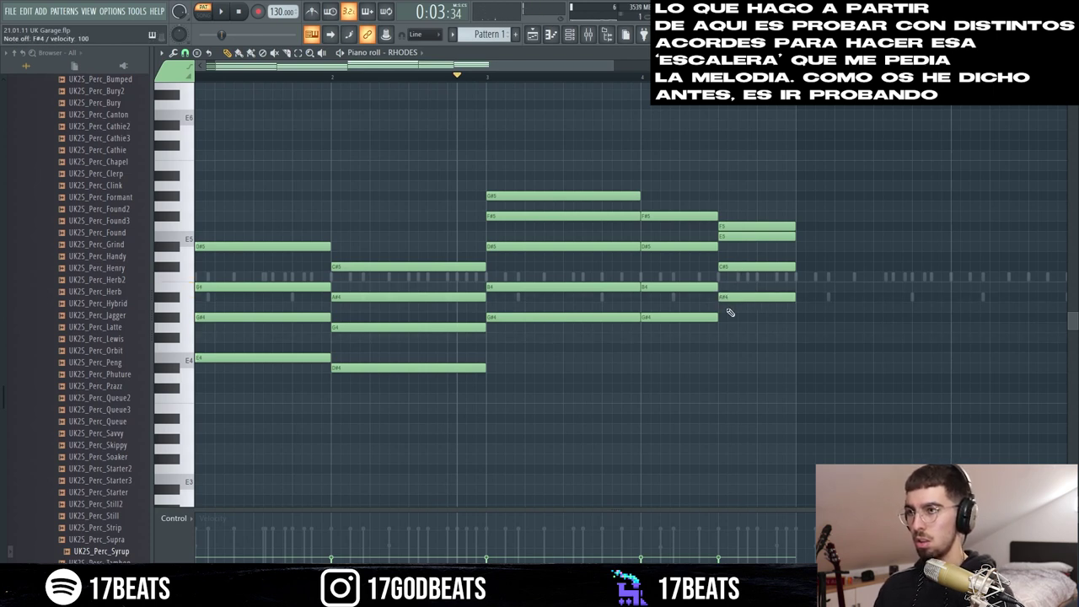
{"action": "key", "text": "h"}
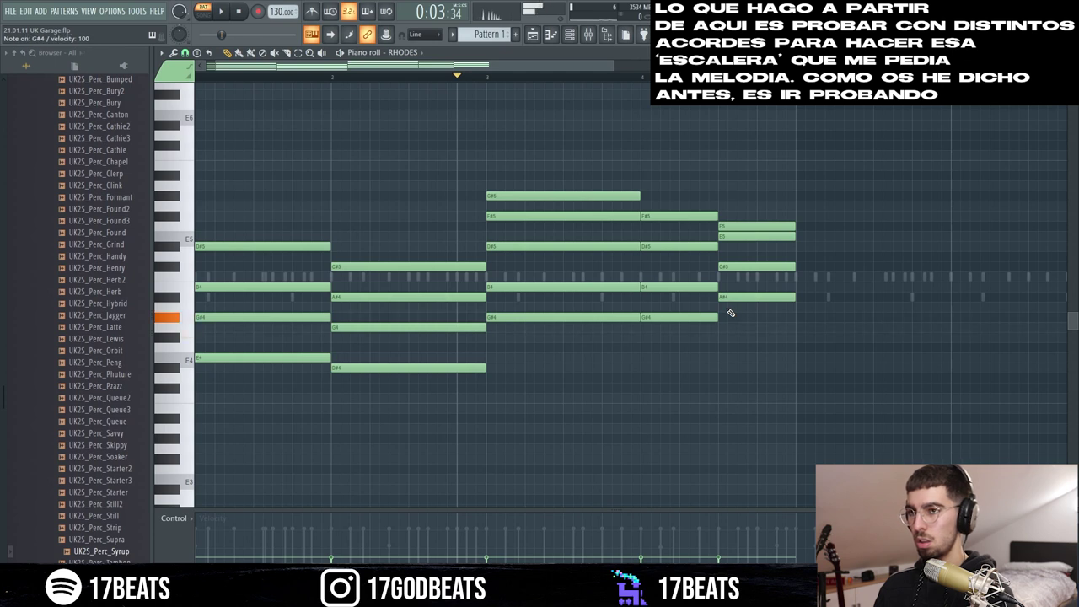
{"action": "key", "text": "b"}
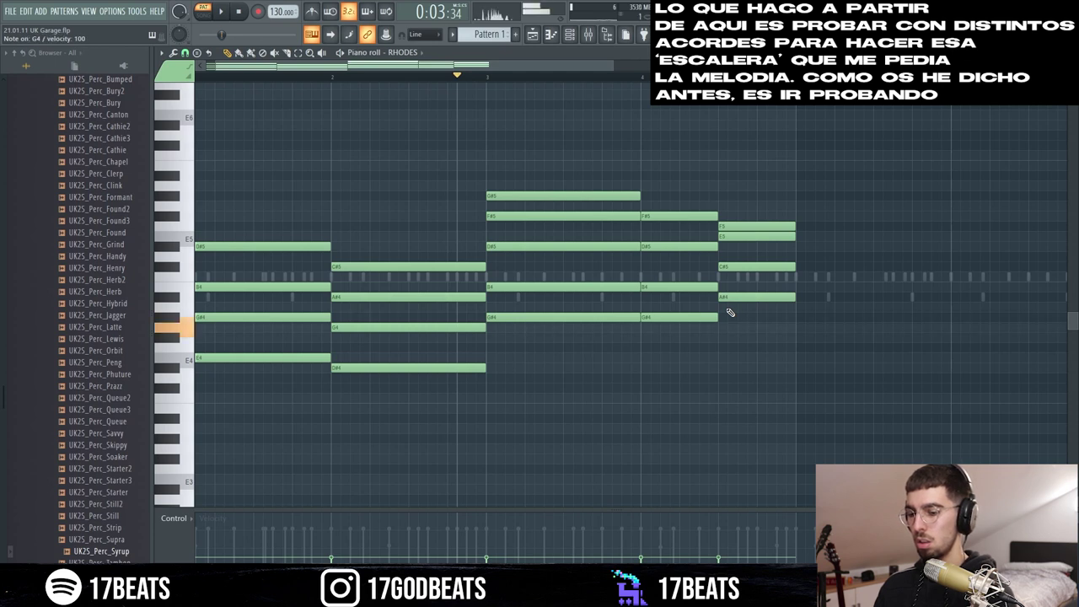
{"action": "left_click", "coordinate": [725, 328]}
{"action": "key", "text": "space"}
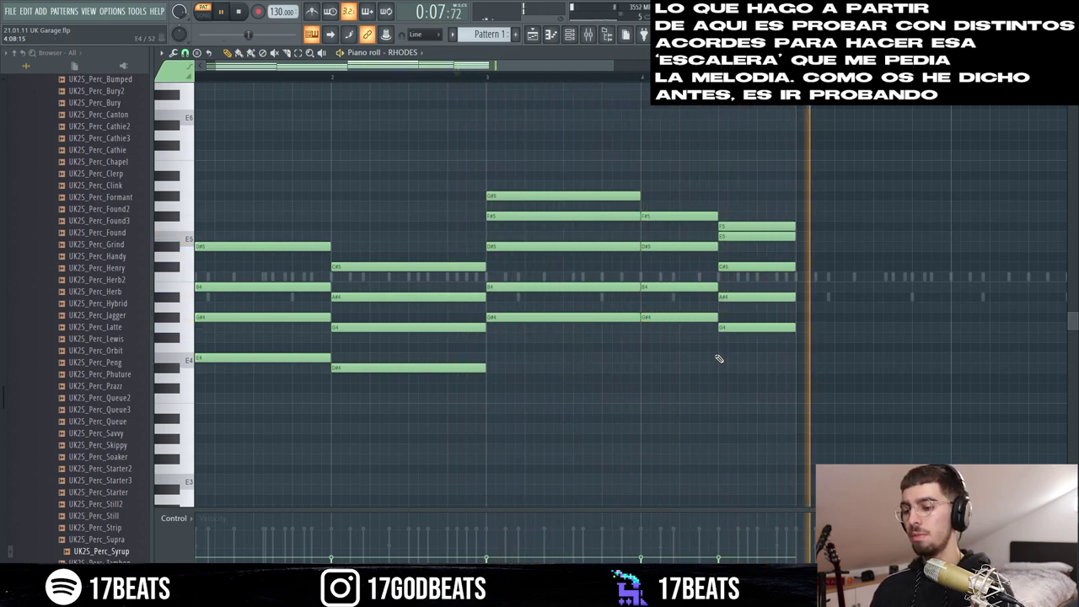
{"action": "key", "text": "space"}
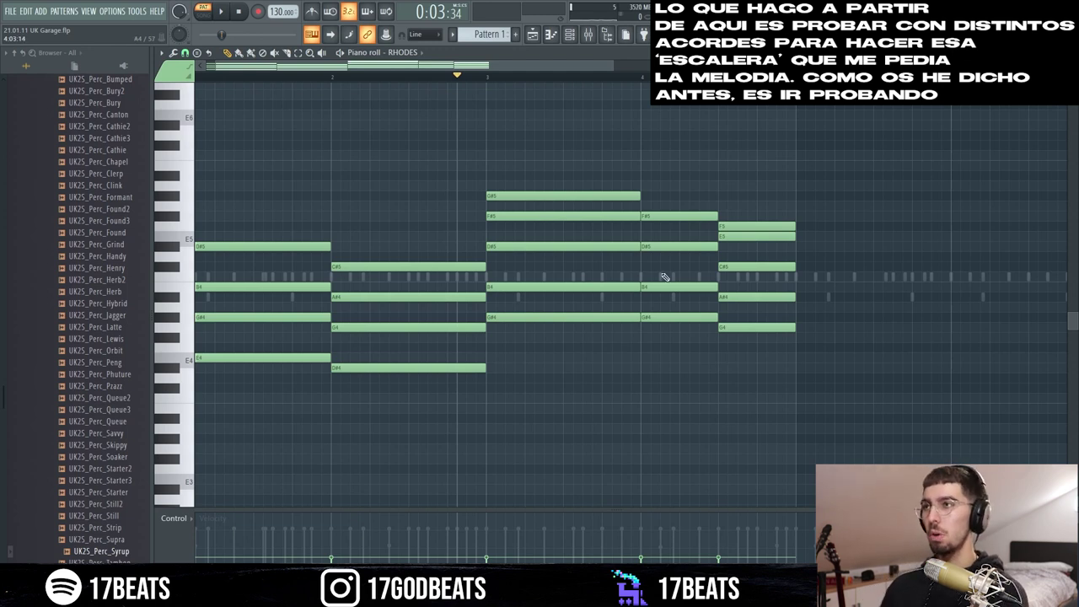
Repeat the four-bar RHODES progression over bars 5 to 8, with B5 added in bar 7 and A#5 in bar 8.
{"action": "left_click_drag", "start_coordinate": [611, 67], "coordinate": [735, 67]}
{"action": "key", "text": "ctrl+a"}
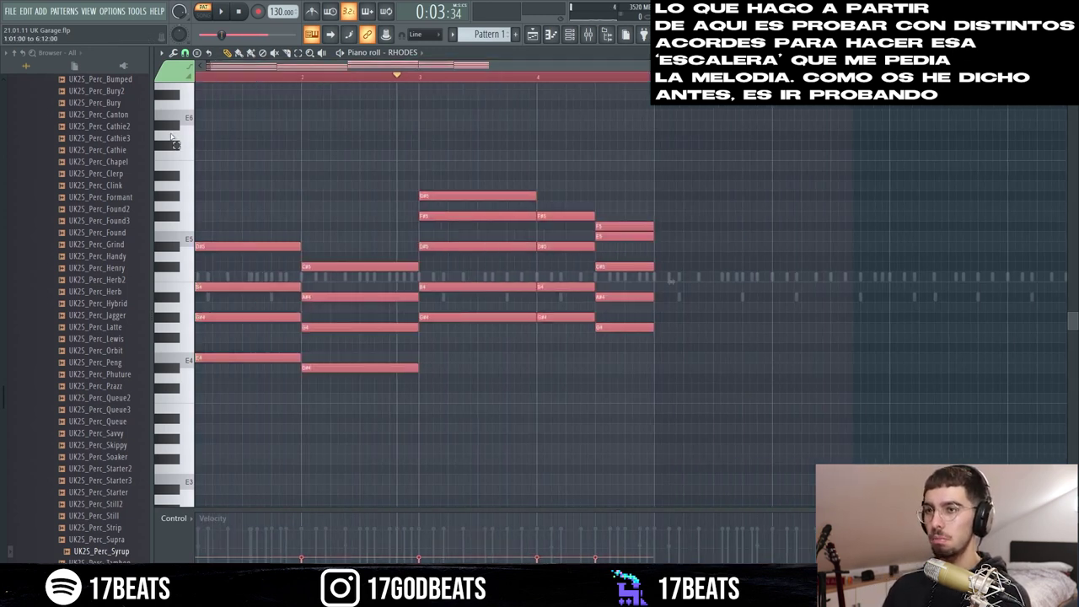
{"action": "left_click", "coordinate": [665, 250]}
{"action": "right_click", "coordinate": [705, 246]}
{"action": "left_click", "coordinate": [770, 77]}
{"action": "left_click_drag", "start_coordinate": [810, 421], "coordinate": [98, 69]}
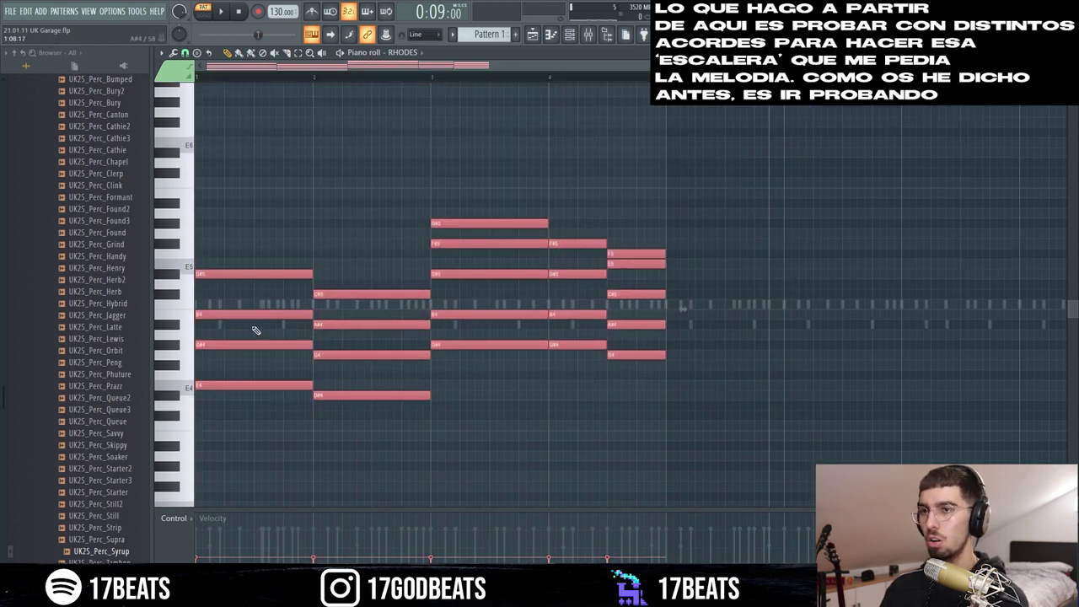
{"action": "left_click", "coordinate": [185, 53]}
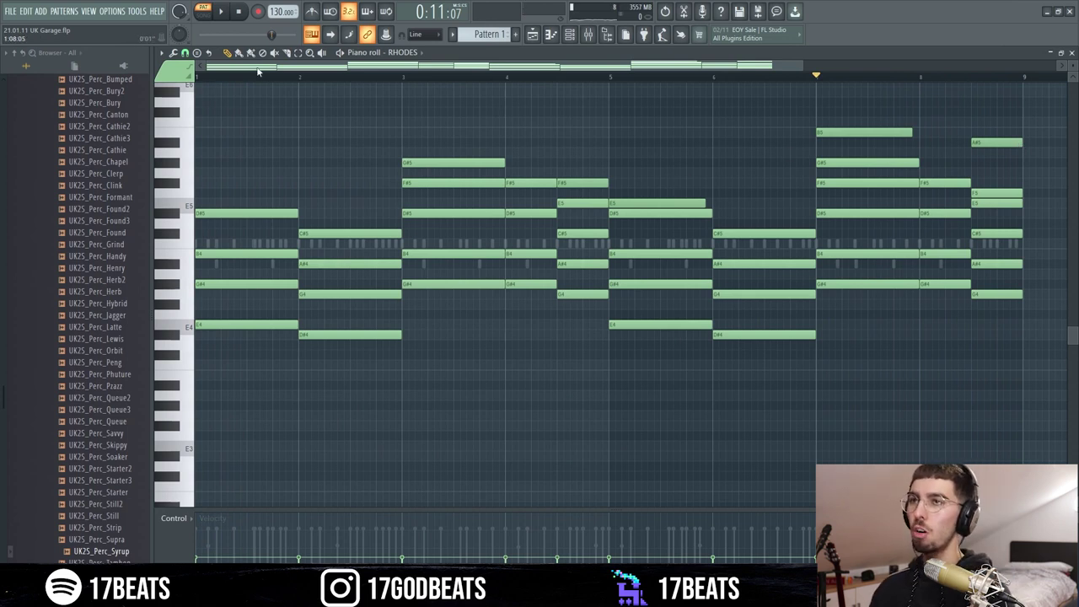
Play the eight-bar RHODES progression from the start and look over its notes.
{"action": "left_click", "coordinate": [240, 13]}
{"action": "left_click", "coordinate": [222, 12]}
{"action": "left_click", "coordinate": [239, 12]}
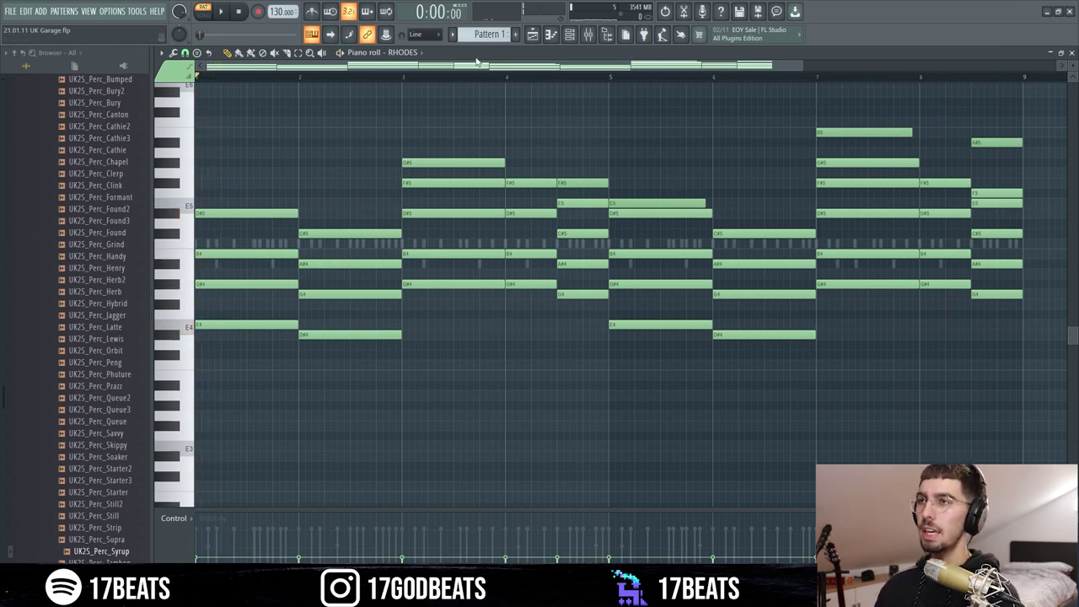
{"action": "scroll", "coordinate": [800, 140], "scroll_direction": "up", "scroll_amount": 3}
{"action": "scroll", "coordinate": [799, 140], "scroll_direction": "down", "scroll_amount": 1}
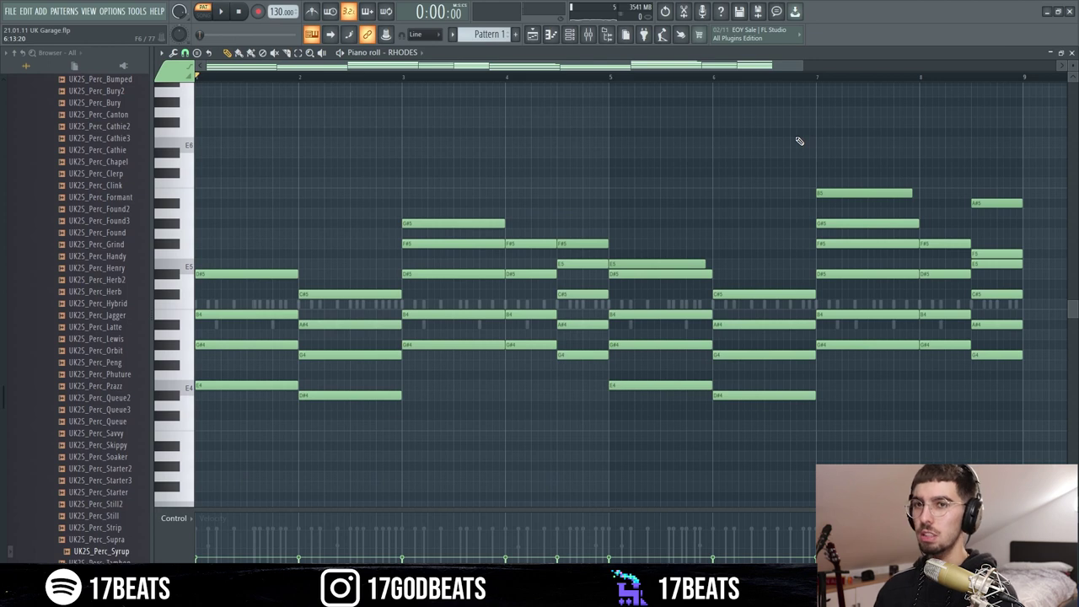
Copy the RHODES chord progression to the TOY PIANO channel, which uses the Keys - Bird patch, and play the two parts together.
{"action": "key", "text": "space"}
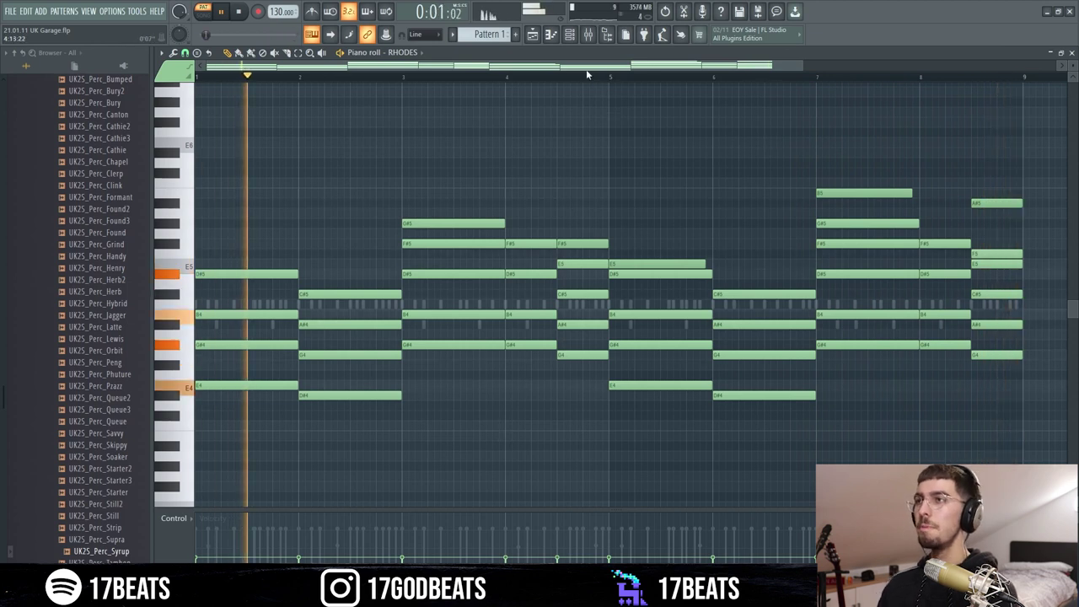
{"action": "key", "text": "space"}
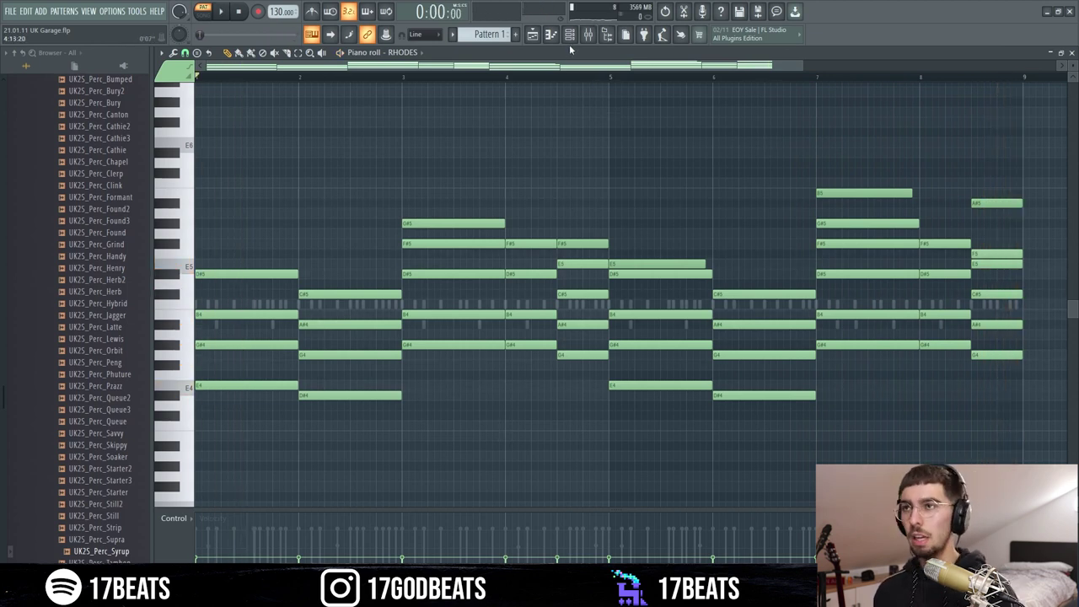
{"action": "left_click", "coordinate": [570, 34]}
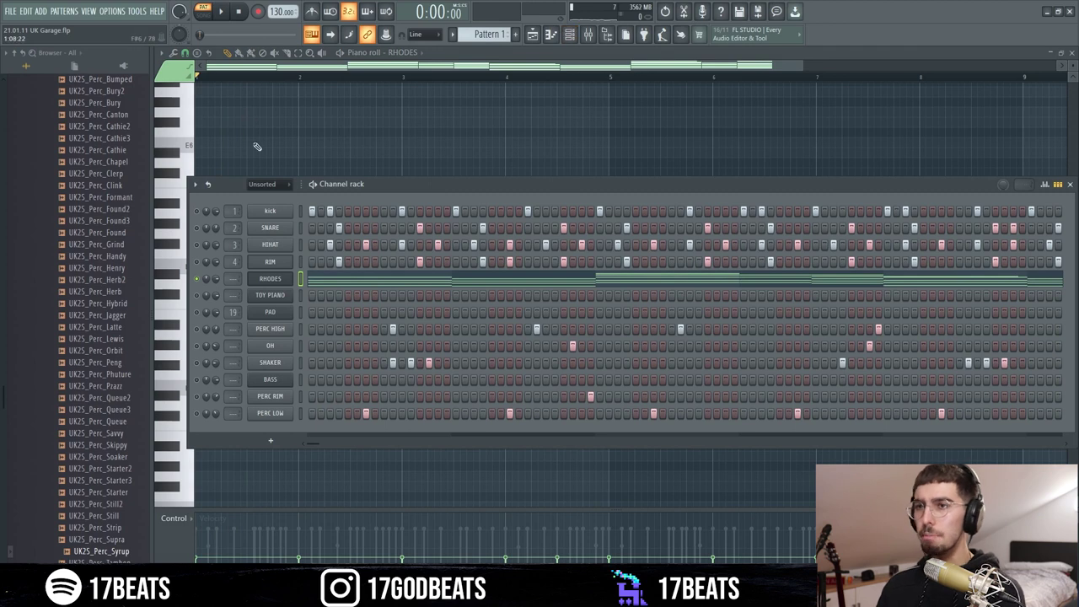
{"action": "left_click", "coordinate": [266, 302]}
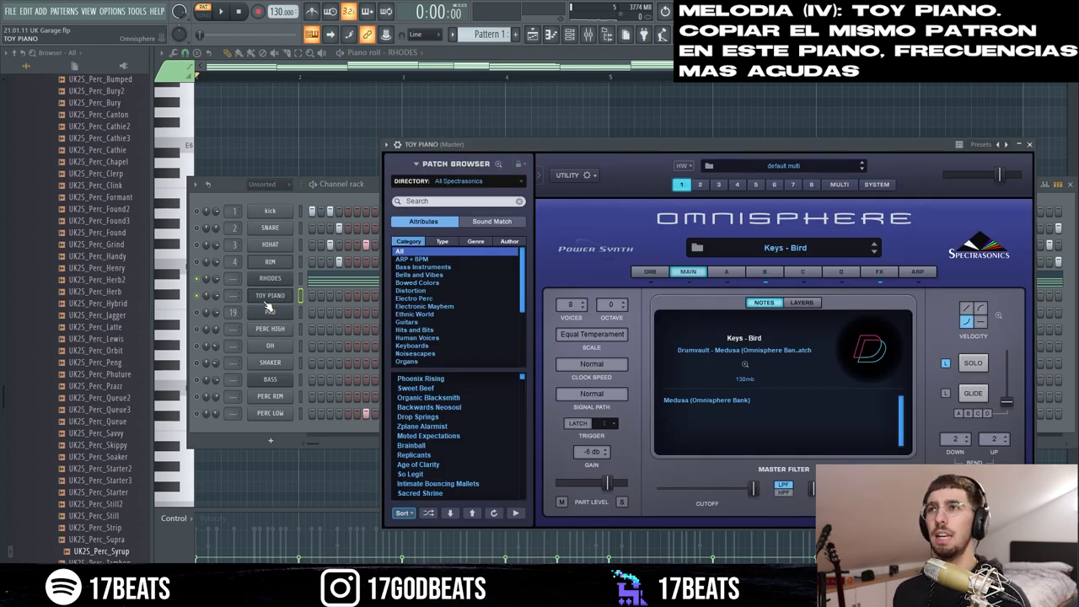
{"action": "left_click", "coordinate": [267, 308]}
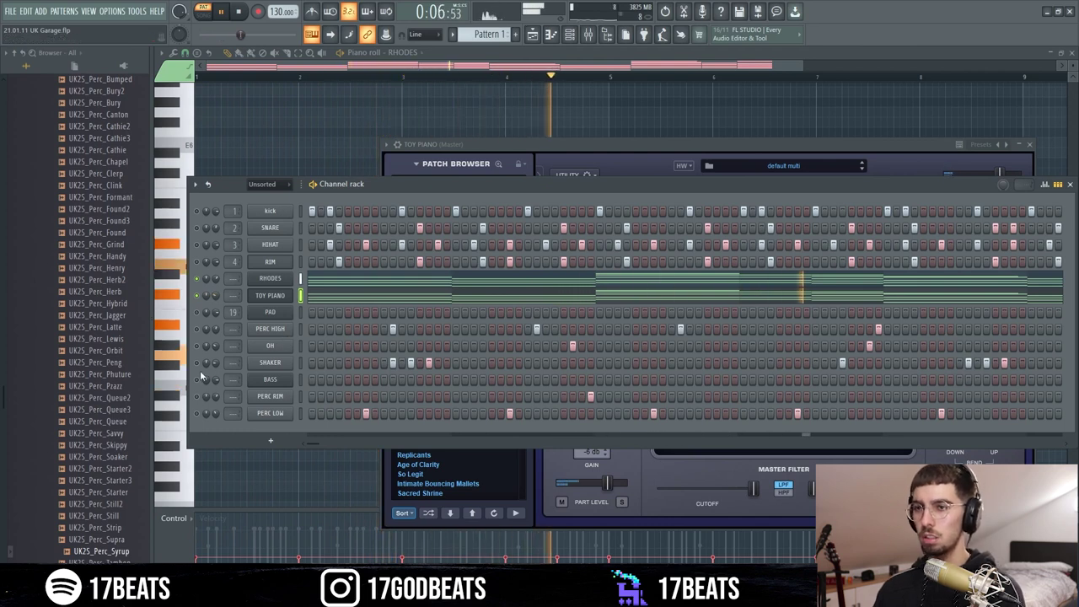
{"action": "key", "text": "space"}
Open the PAD channel's Analog Lab instrument to view its Fascination preset.
{"action": "left_click", "coordinate": [271, 312]}
{"action": "key", "text": "q"}
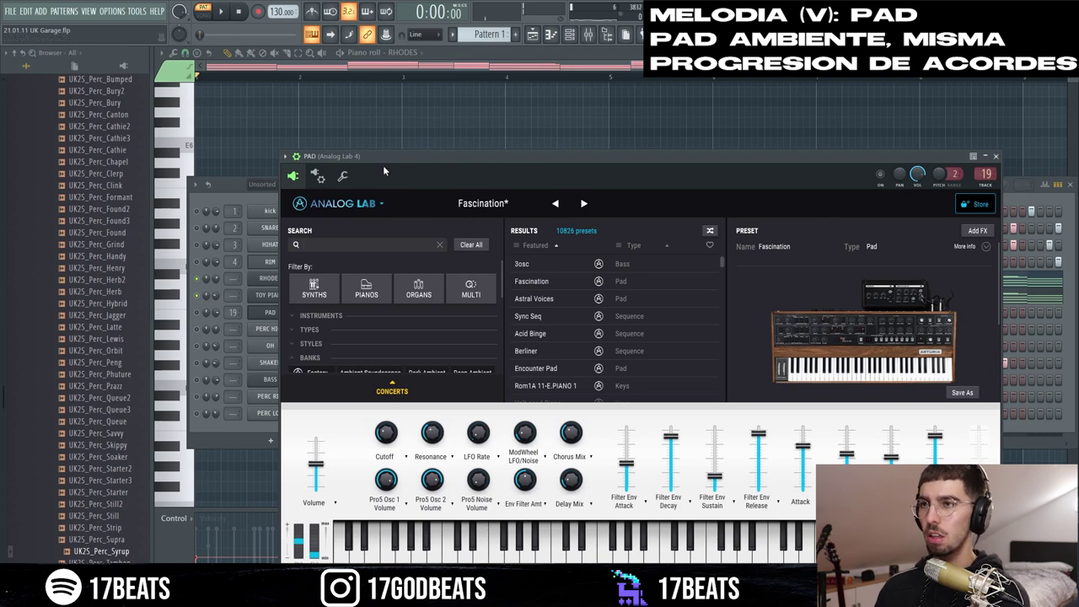
{"action": "left_click", "coordinate": [996, 157]}
{"action": "left_click", "coordinate": [271, 313]}
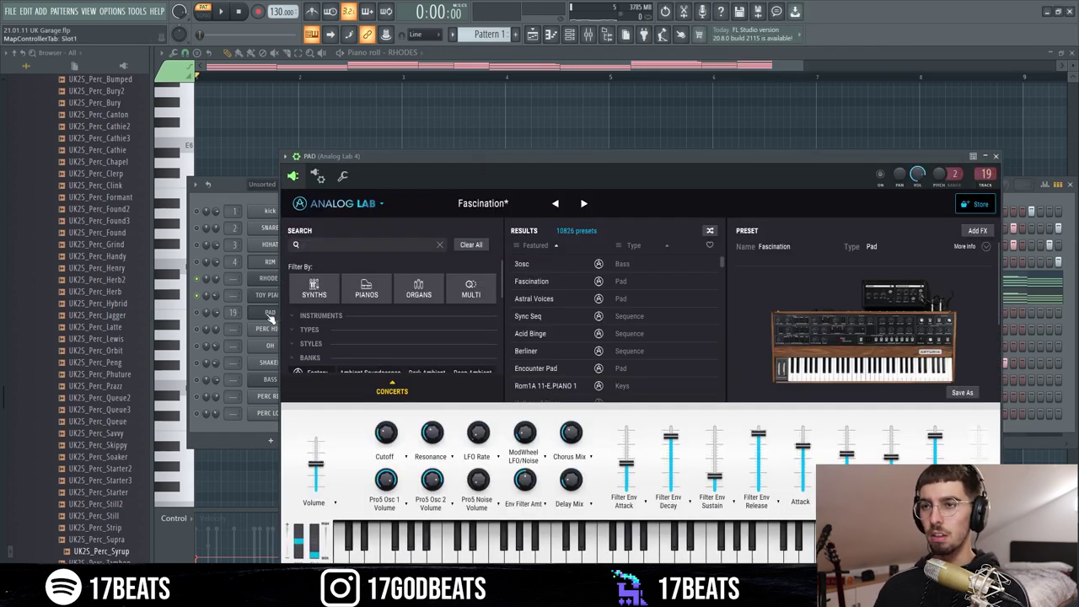
Open Gross Beat on the PAD's mixer track 19 and examine its Sidechain volume preset.
{"action": "left_click", "coordinate": [587, 33]}
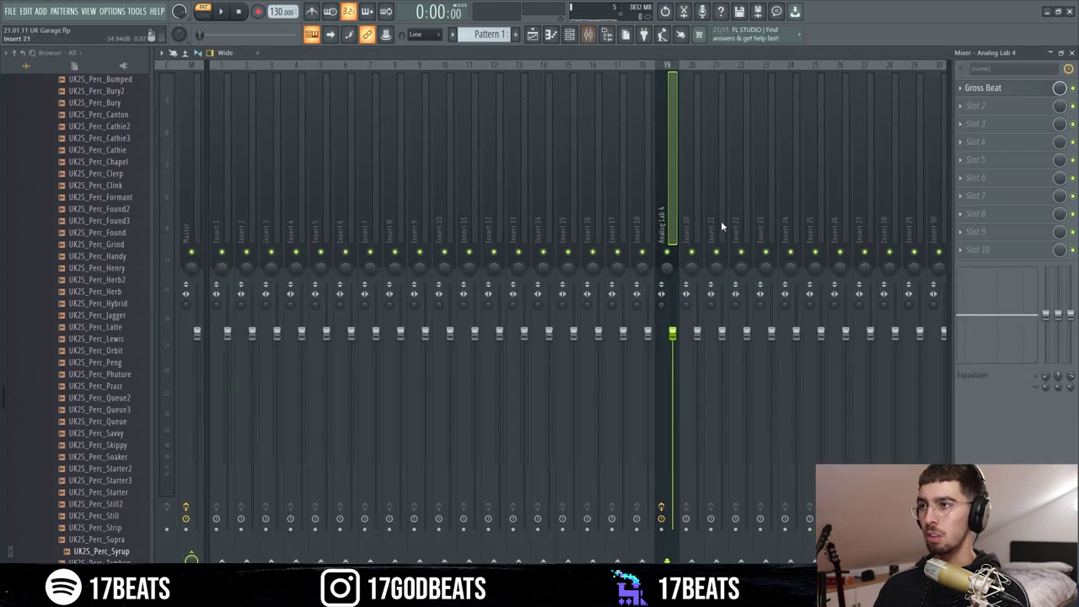
{"action": "left_click", "coordinate": [1003, 89]}
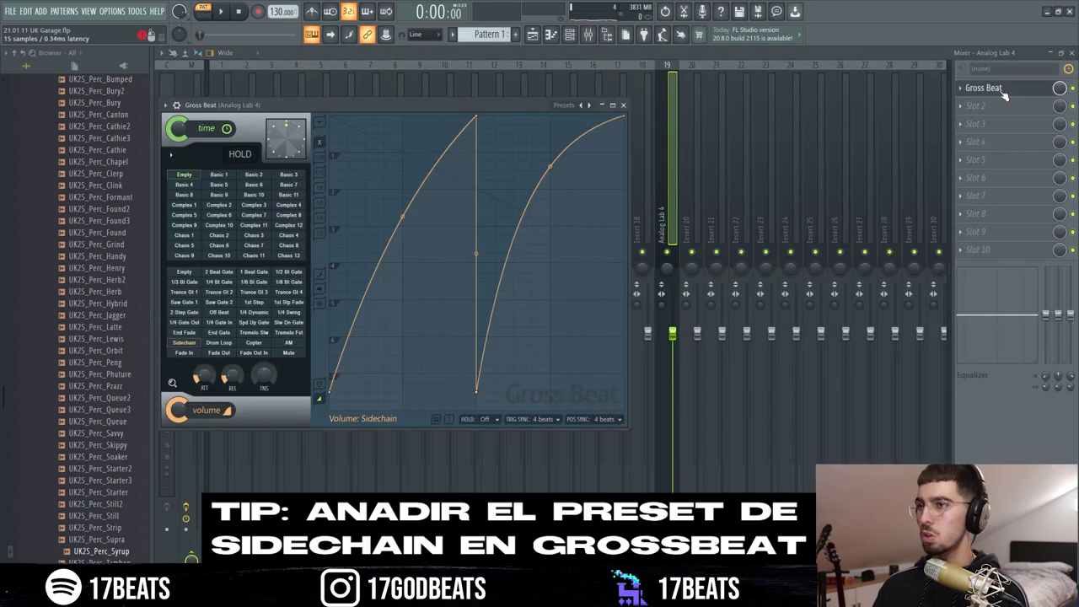
{"action": "right_click", "coordinate": [588, 106]}
{"action": "left_click", "coordinate": [401, 126]}
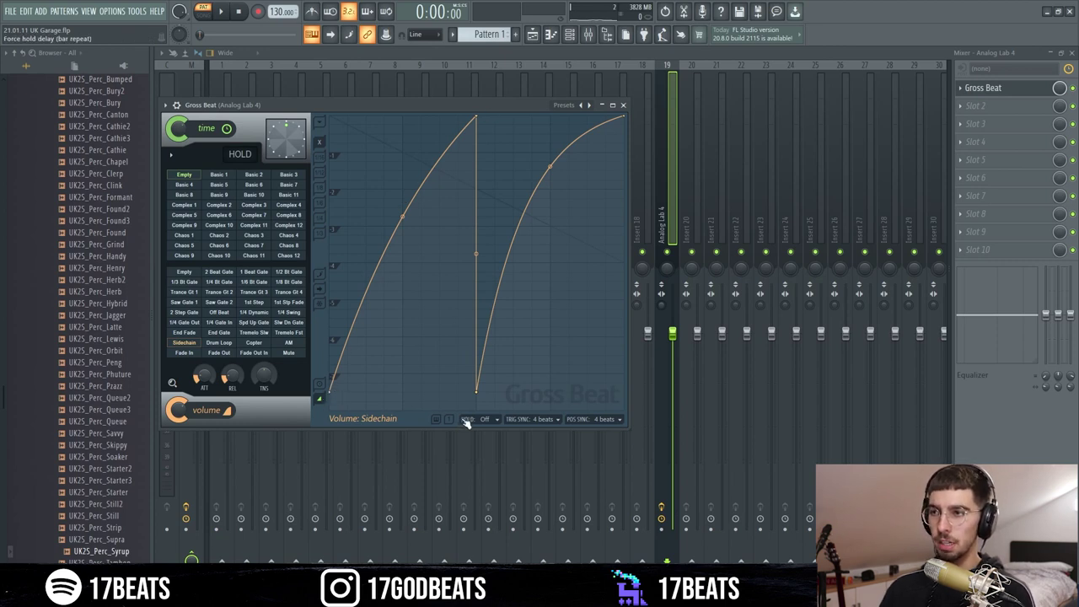
Give the PAD channel the same chord progression and play it with Gross Beat disabled on mixer track 19.
{"action": "left_click", "coordinate": [570, 34]}
{"action": "left_click", "coordinate": [1072, 87]}
{"action": "key", "text": "space"}
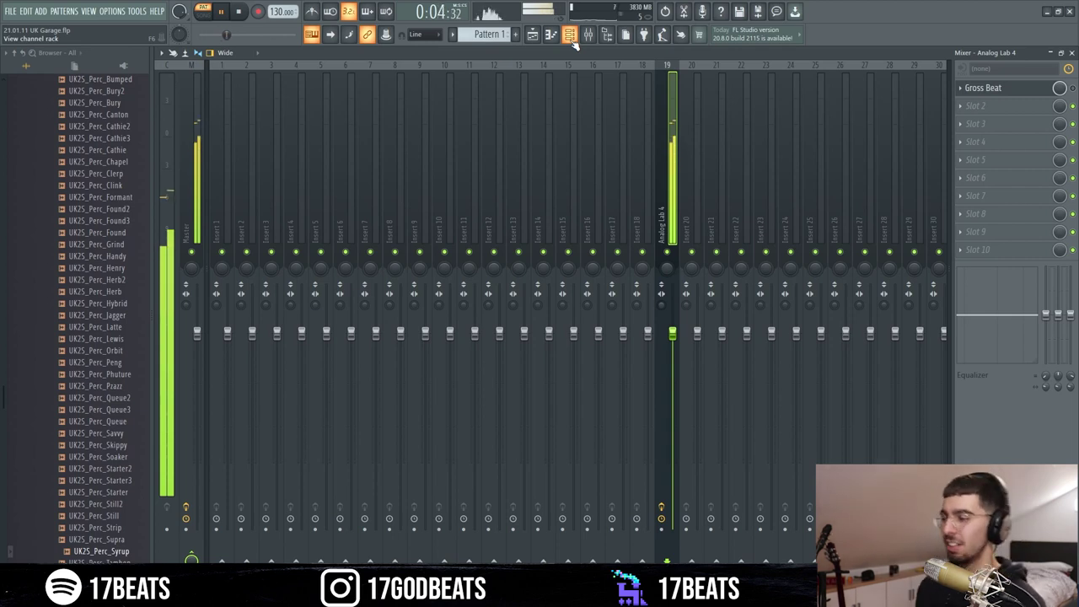
{"action": "key", "text": "space"}
{"action": "left_click", "coordinate": [223, 13]}
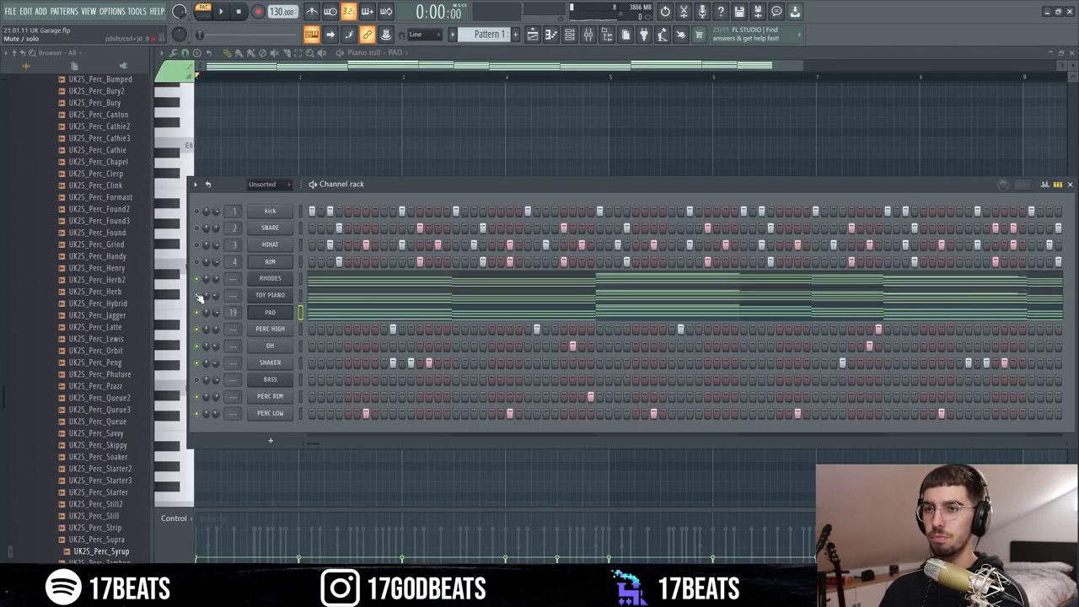
{"action": "key", "text": "space"}
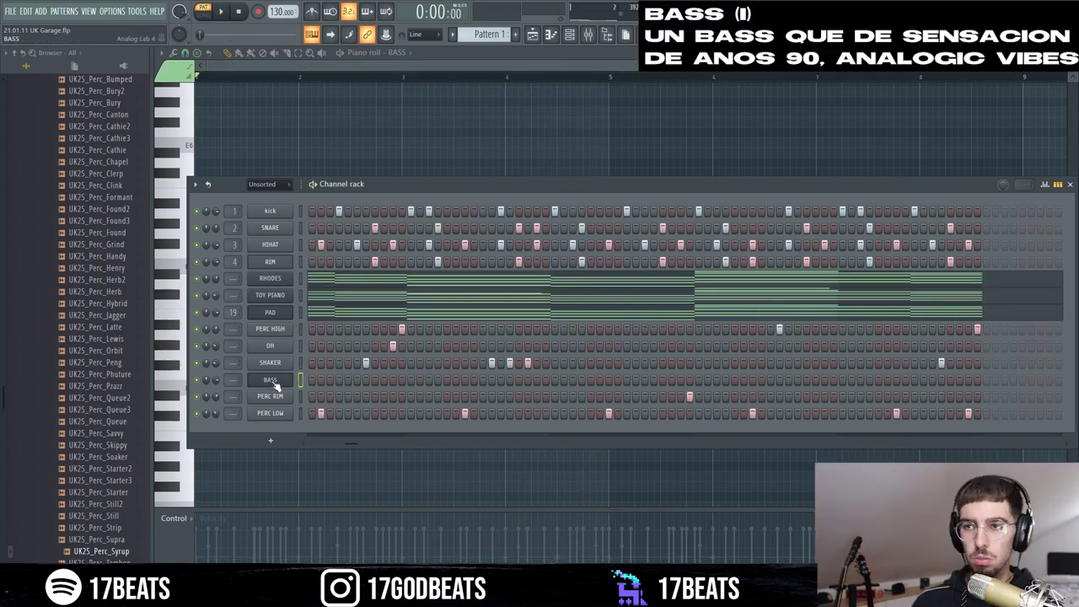
Check the BASS channel's Thunder Bass preset, copy the kick pattern to BASS and open its notes in the piano roll.
{"action": "left_click", "coordinate": [271, 379]}
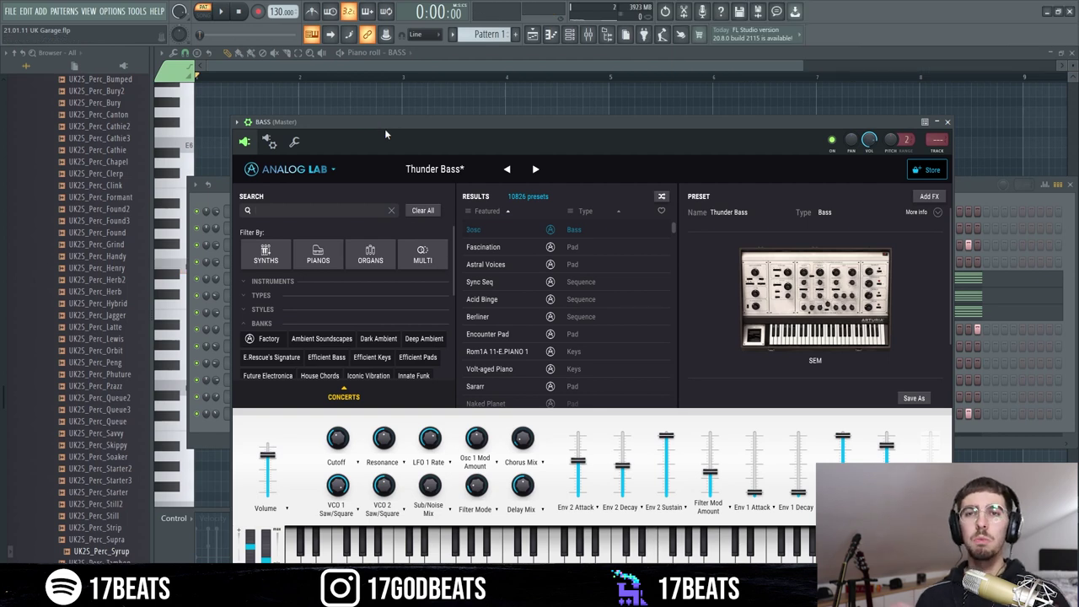
{"action": "key", "text": "F6"}
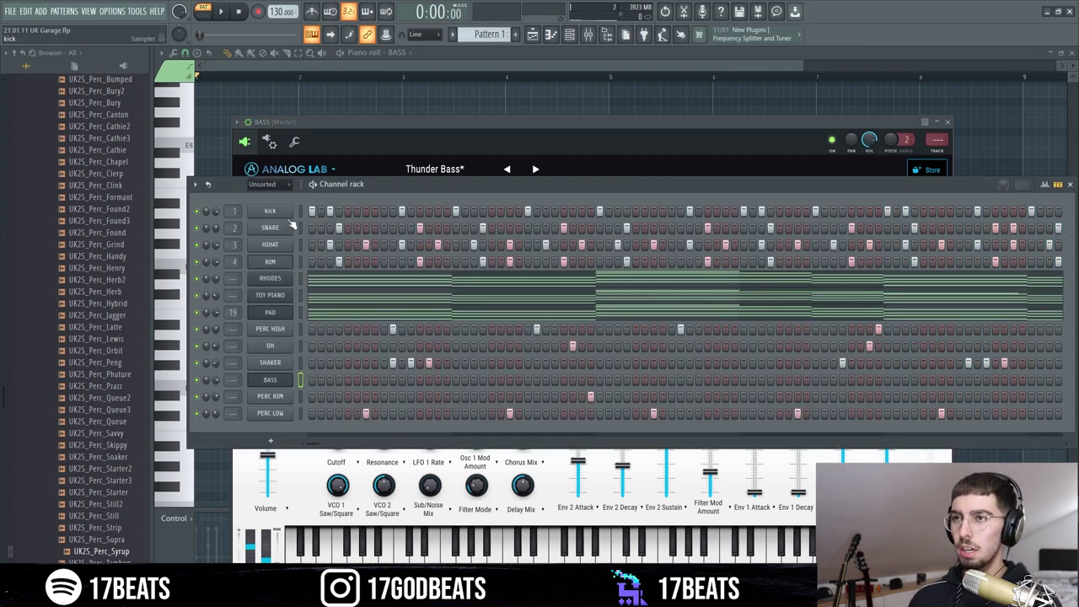
{"action": "left_click_drag", "start_coordinate": [299, 215], "coordinate": [302, 382]}
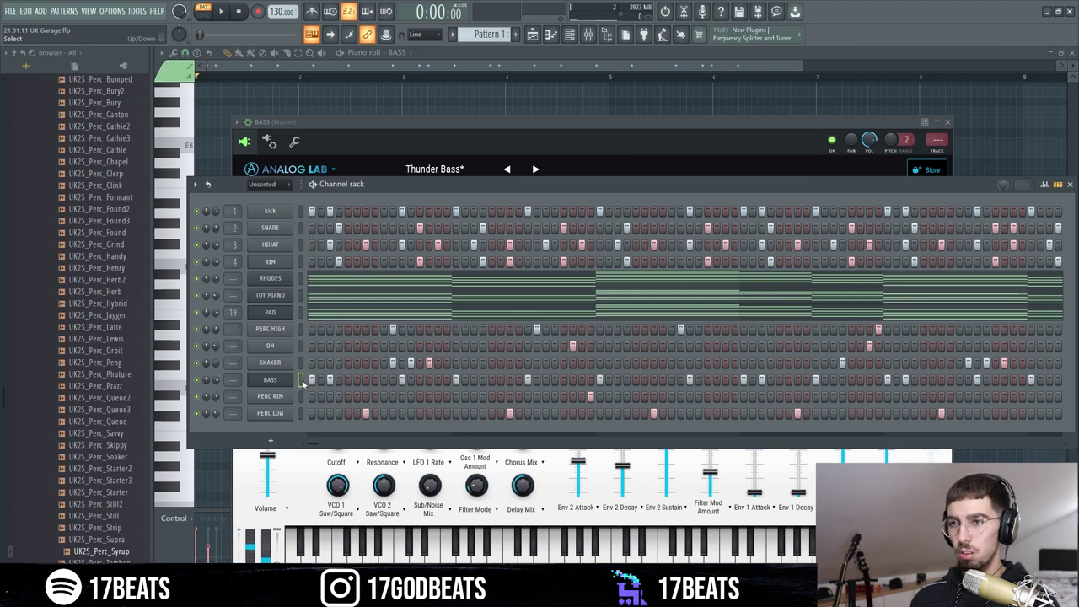
{"action": "right_click", "coordinate": [279, 383]}
{"action": "left_click", "coordinate": [325, 381]}
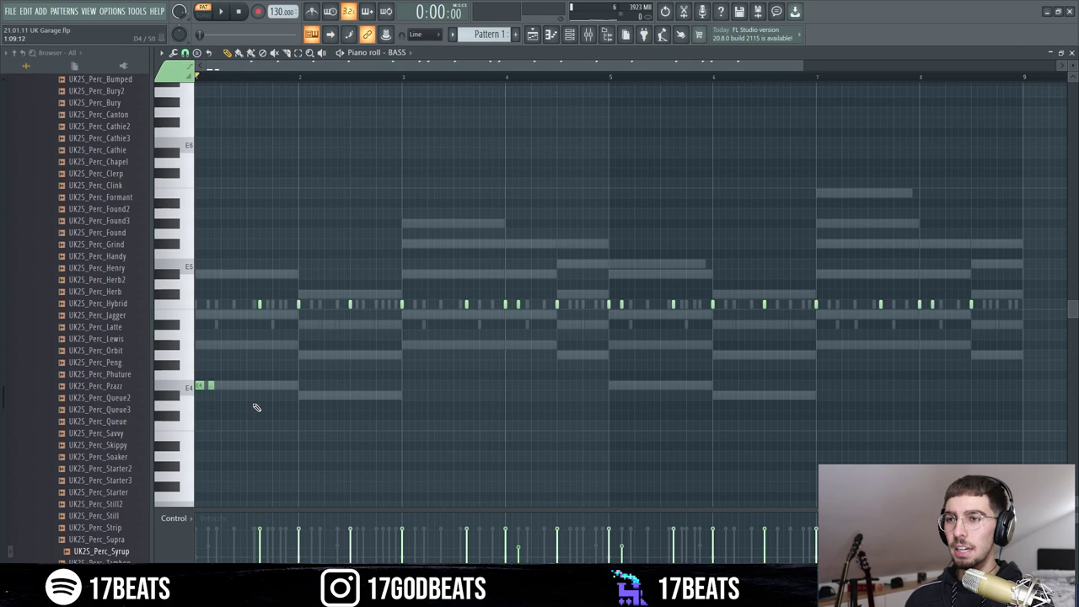
Shape the bar 1 bass line with short E4 notes, a longer E4 and a short closing G#4, and play it.
{"action": "key", "text": "space"}
{"action": "right_click", "coordinate": [259, 304]}
{"action": "key", "text": "space"}
{"action": "left_click_drag", "start_coordinate": [287, 385], "coordinate": [281, 384]}
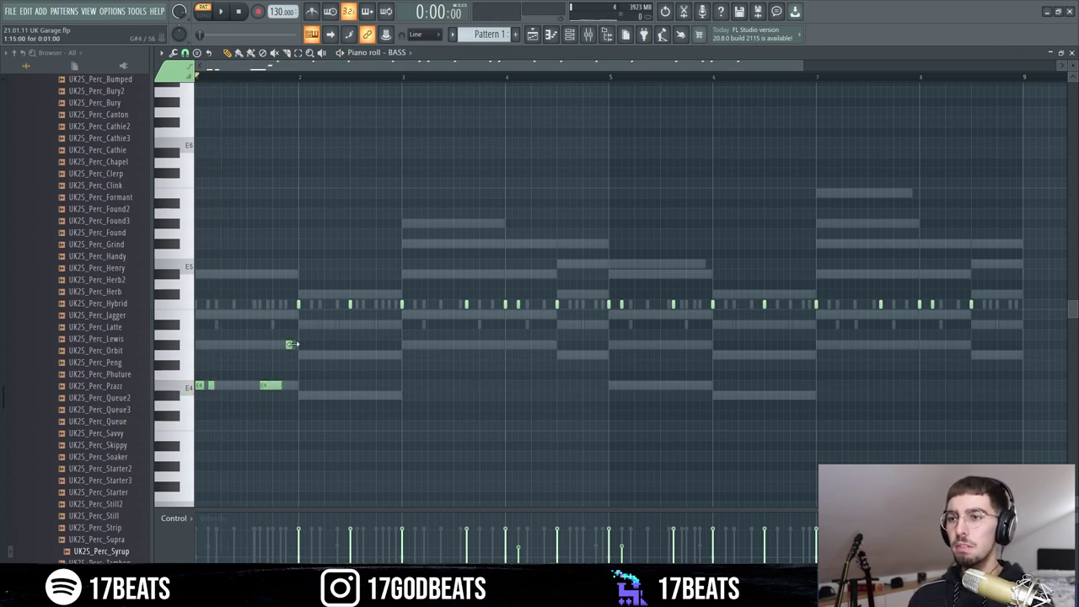
{"action": "key", "text": "space"}
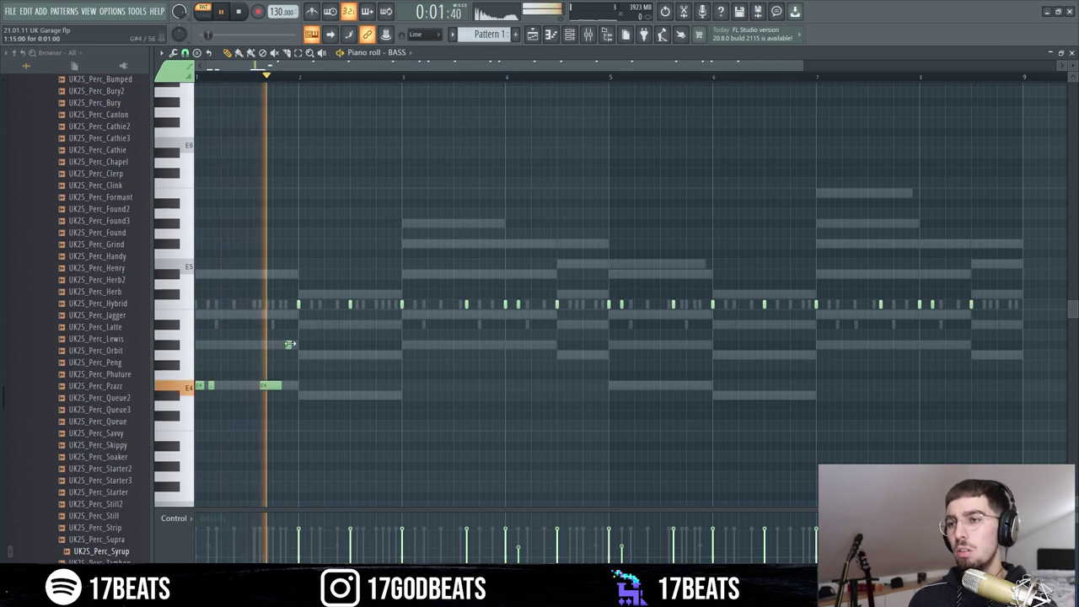
{"action": "key", "text": "space"}
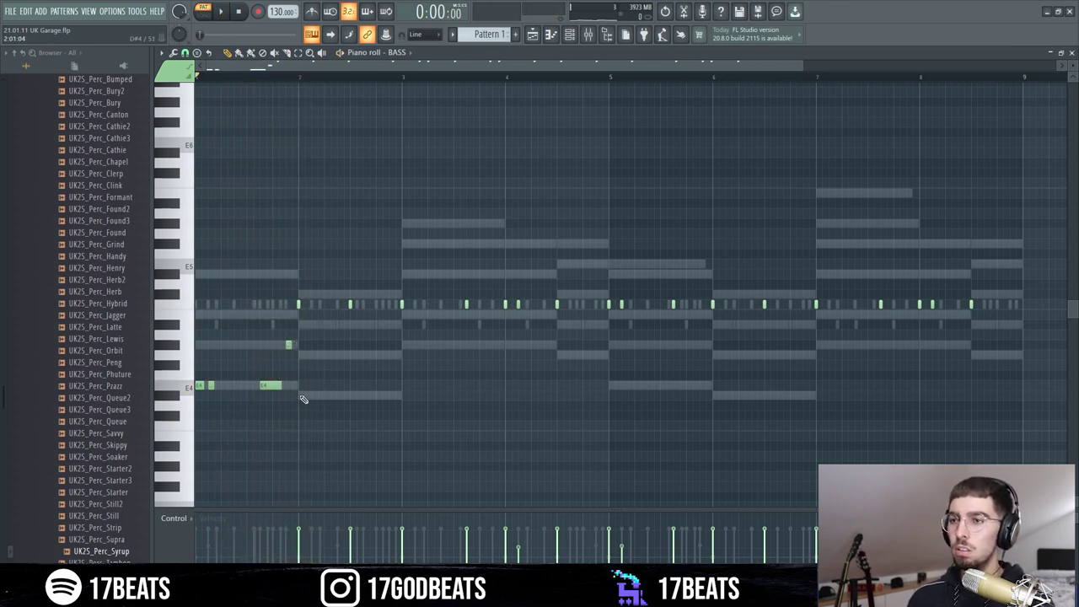
Write the bass line for bars 2 to 4 with D#4 in bar 2, G#4 in bars 3 and 4, and closing G4 and A#4.
{"action": "key", "text": "space"}
{"action": "left_click", "coordinate": [314, 395]}
{"action": "left_click", "coordinate": [408, 345]}
{"action": "left_click", "coordinate": [424, 345]}
{"action": "left_click", "coordinate": [475, 344]}
{"action": "left_click", "coordinate": [509, 345]}
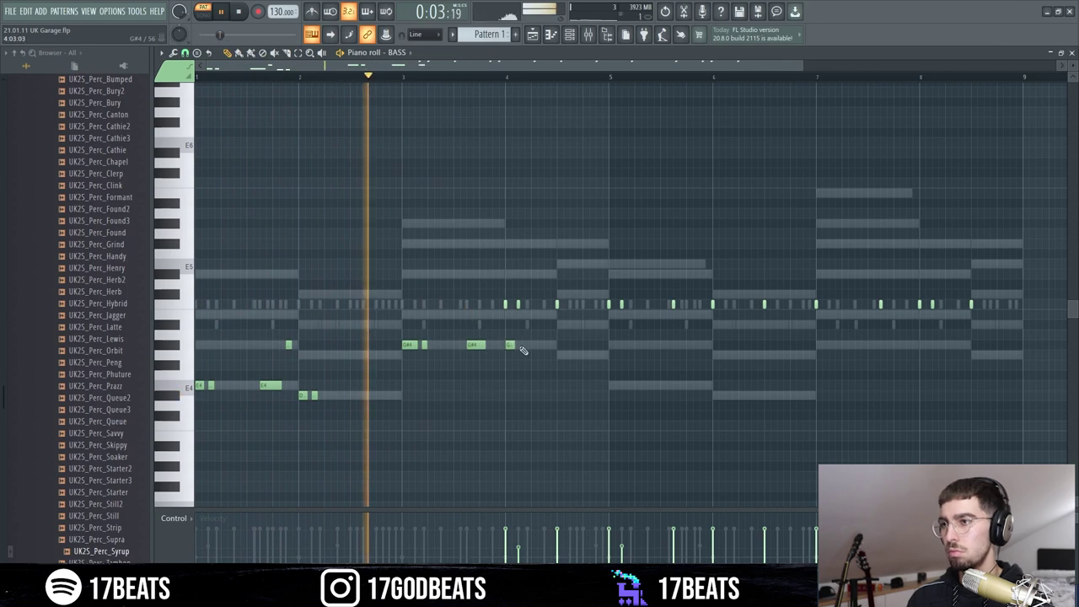
{"action": "left_click", "coordinate": [519, 345]}
{"action": "left_click", "coordinate": [559, 354]}
{"action": "left_click", "coordinate": [597, 324]}
Duplicate the four-bar bass line over bars 5 to 8 and adjust the BASS channel's volume during playback.
{"action": "key", "text": "space"}
{"action": "key", "text": "ctrl+a"}
{"action": "key", "text": "ctrl+b"}
{"action": "key", "text": "space"}
{"action": "left_click", "coordinate": [566, 355], "text": "ctrl"}
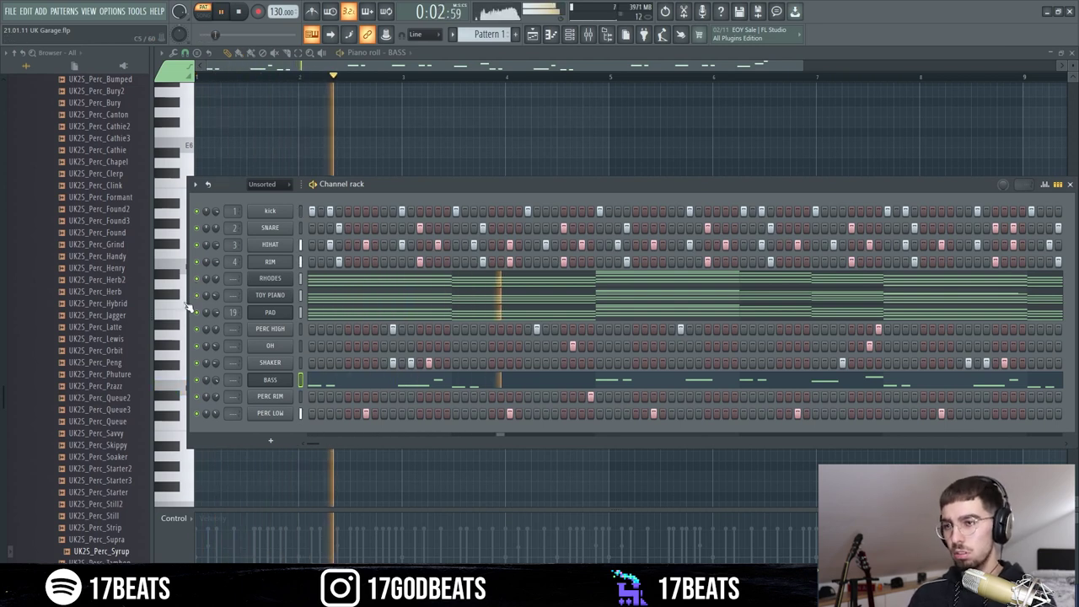
{"action": "left_click_drag", "start_coordinate": [216, 380], "coordinate": [216, 381]}
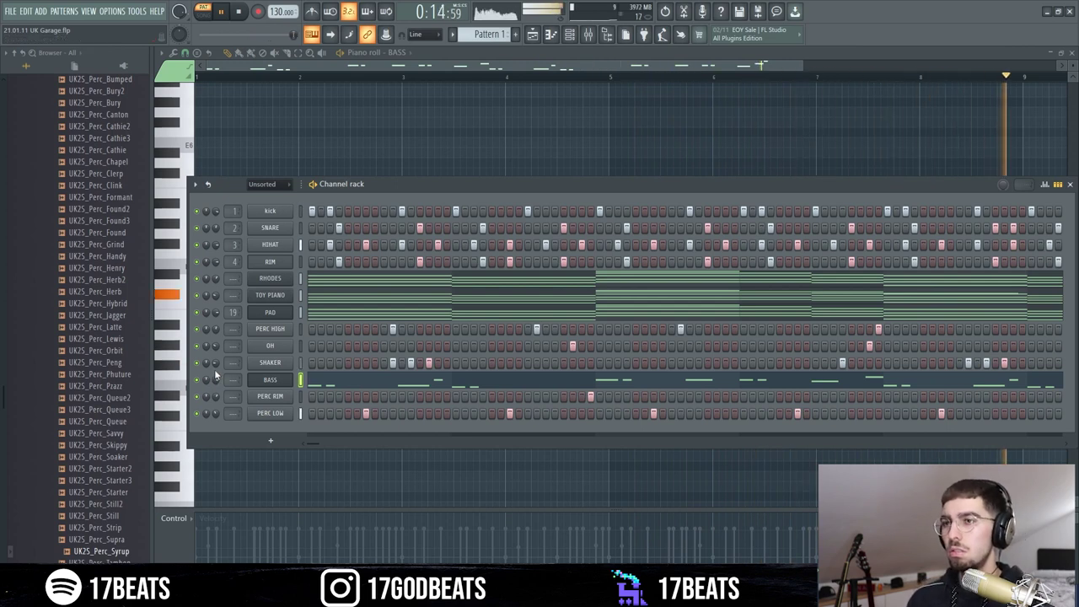
Delete the VOX 2 channel from the channel rack.
{"action": "right_click", "coordinate": [291, 426]}
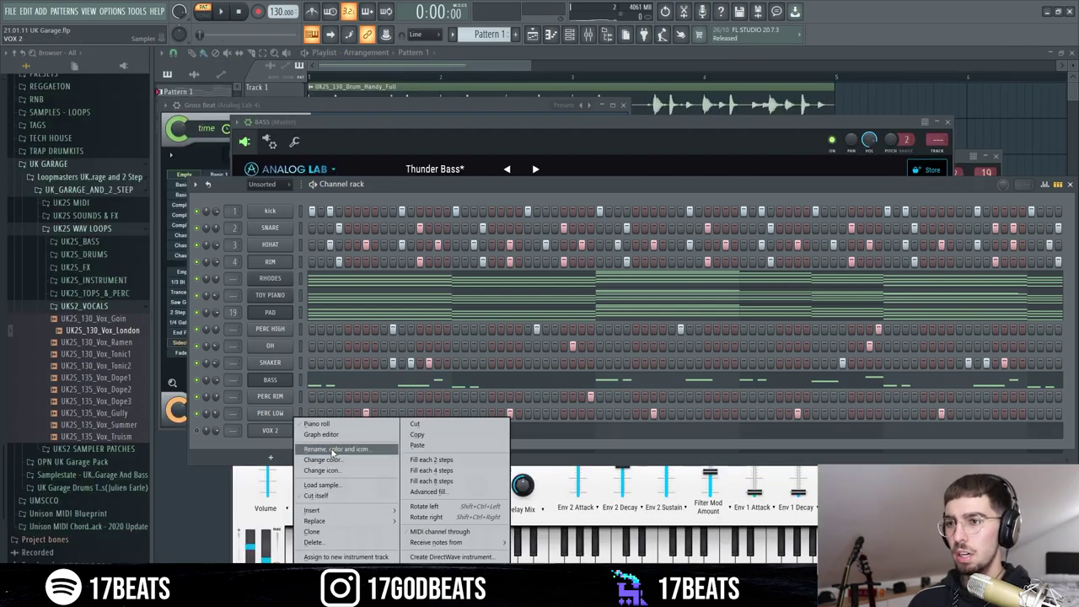
{"action": "left_click", "coordinate": [316, 542]}
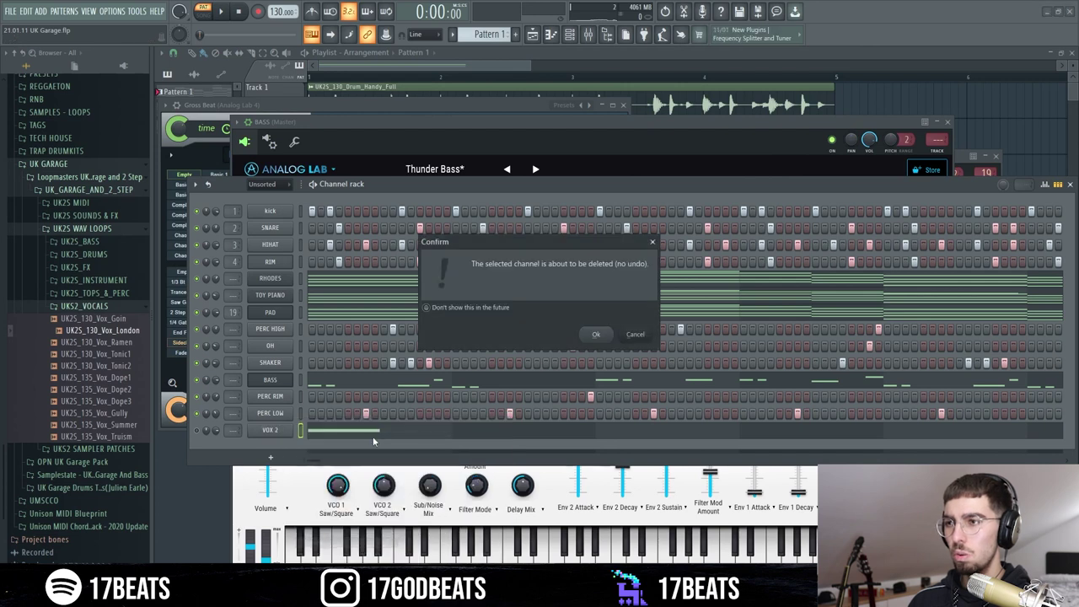
{"action": "left_click", "coordinate": [596, 334]}
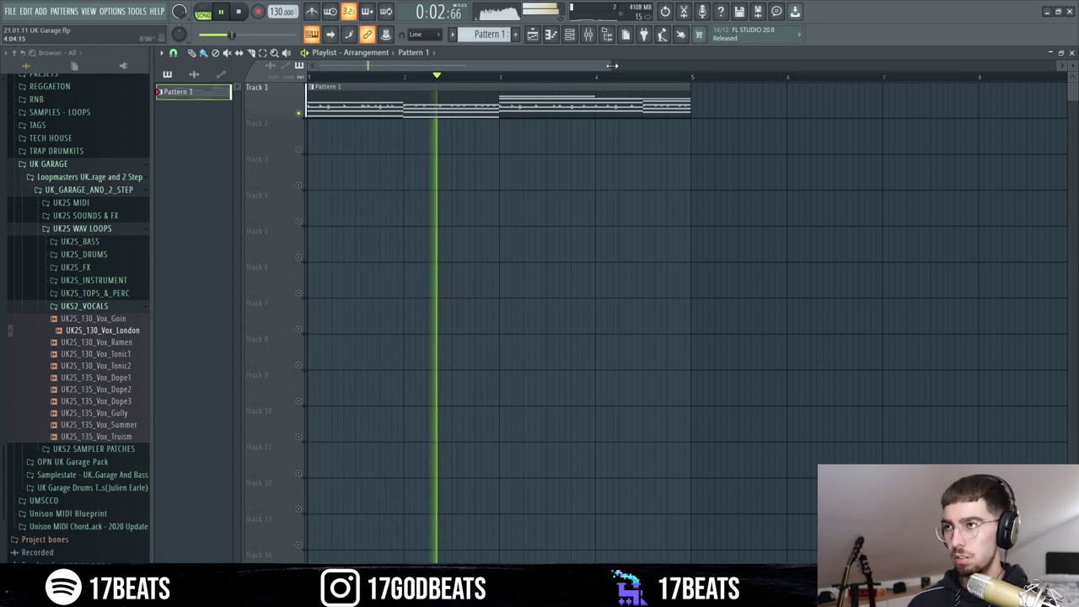
Look over the full song arrangement in the Playlist, back to its opening bars.
{"action": "scroll", "coordinate": [622, 101], "scroll_direction": "down", "scroll_amount": 2}
{"action": "left_click_drag", "start_coordinate": [611, 86], "coordinate": [910, 88]}
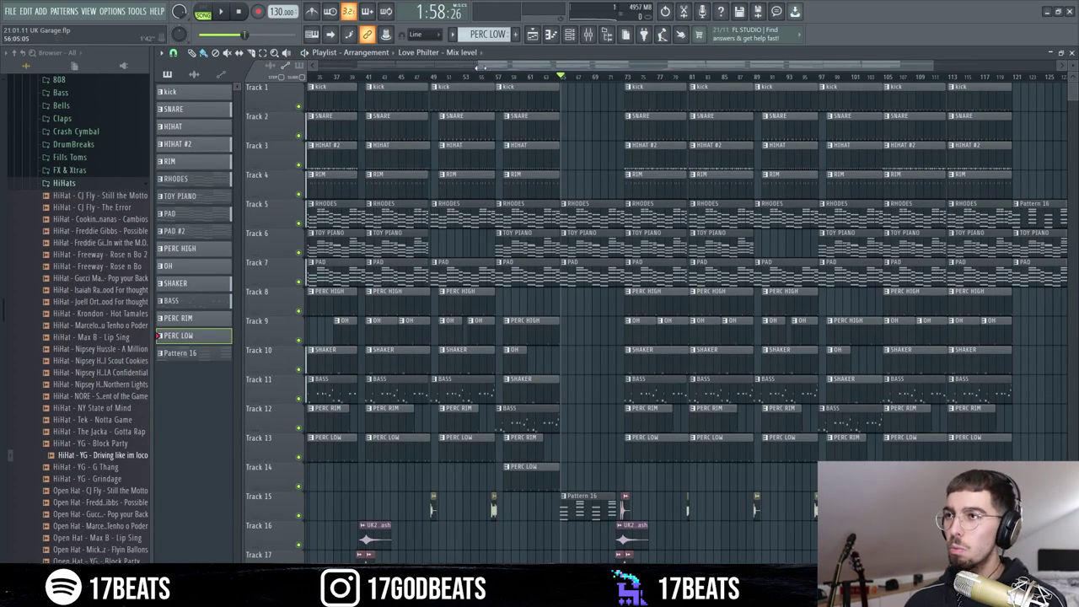
{"action": "left_click_drag", "start_coordinate": [479, 68], "coordinate": [39, 181]}
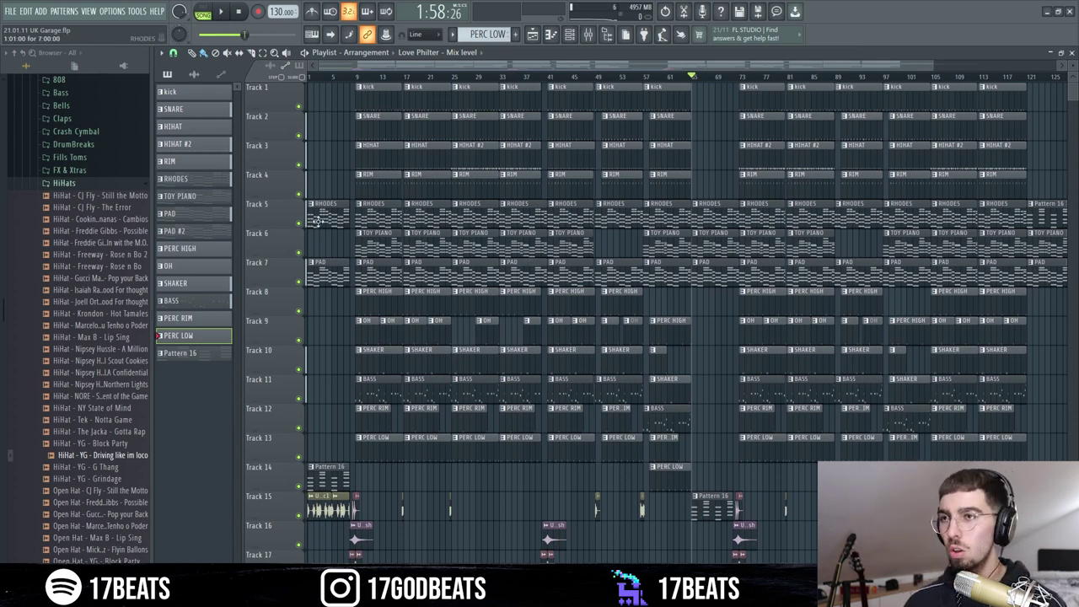
Play the Omnisphere chords of Pattern 16 on their own and return to the arrangement.
{"action": "left_click", "coordinate": [572, 41]}
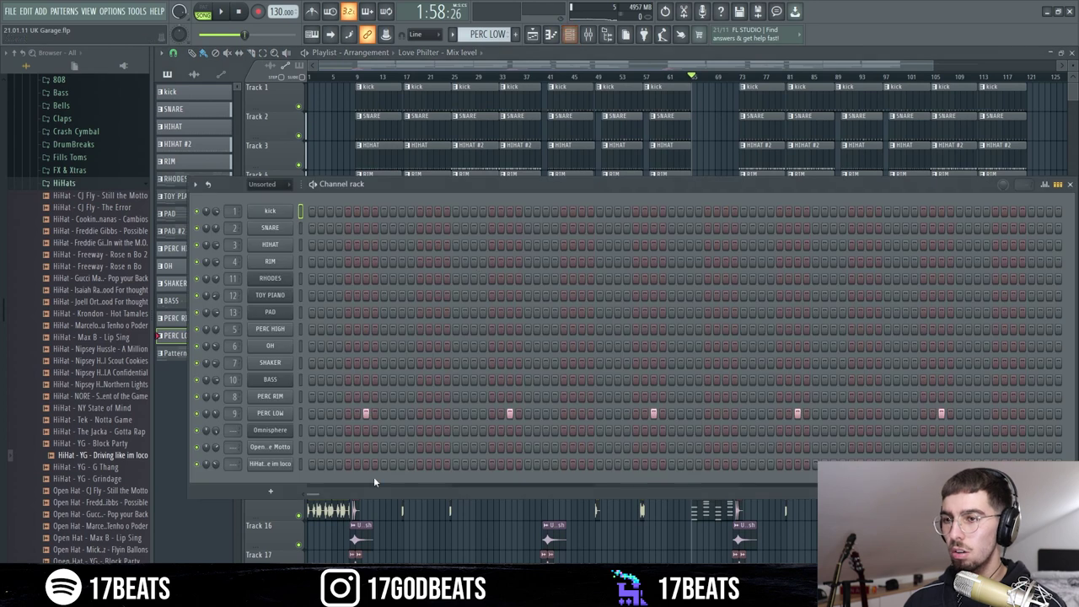
{"action": "left_click", "coordinate": [269, 430]}
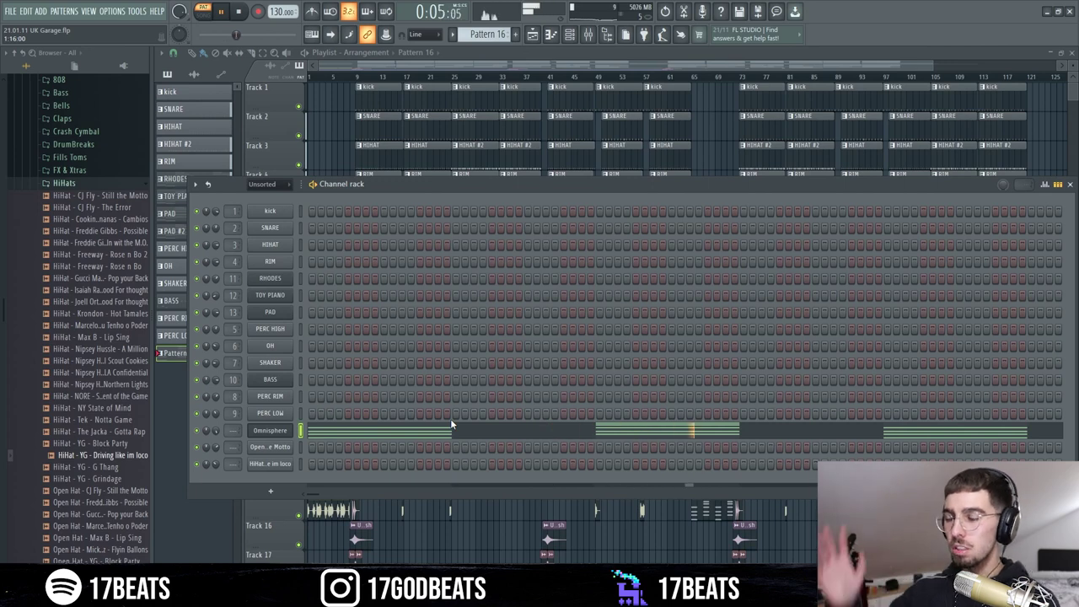
{"action": "key", "text": "space"}
{"action": "key", "text": "F6"}
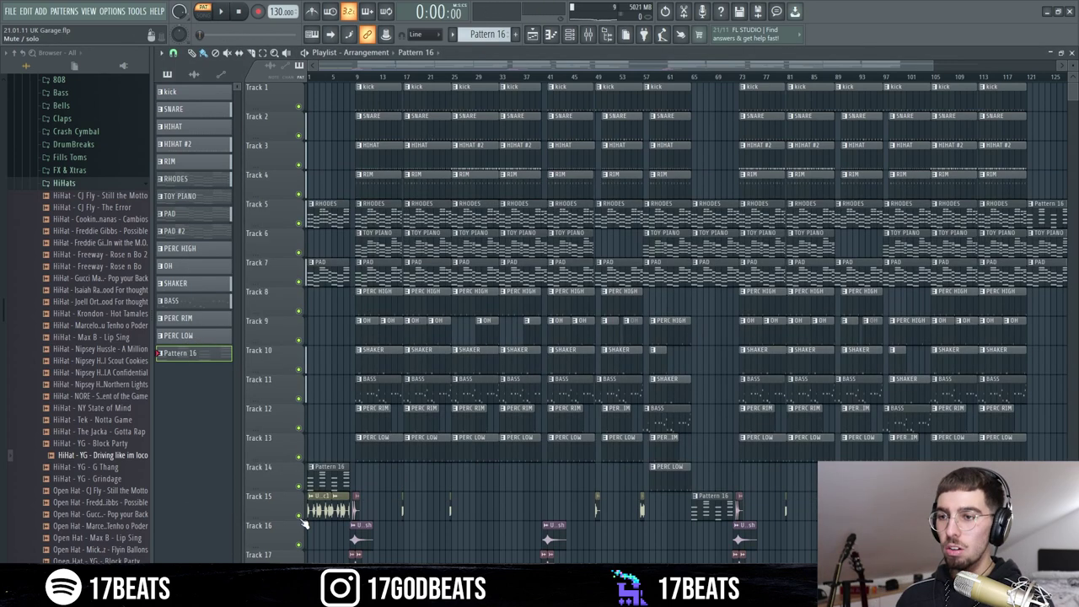
Solo Track 15, re-enable the Love Philter automation on Track 18, and play the vocal and open-hat clips from the intro.
{"action": "right_click", "coordinate": [300, 516]}
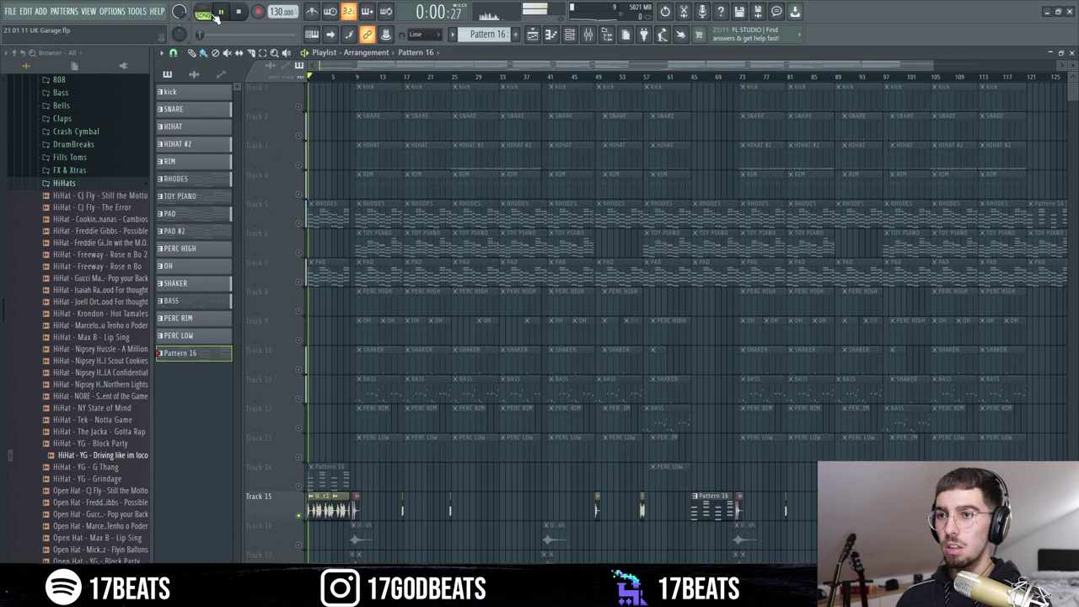
{"action": "scroll", "coordinate": [335, 505], "scroll_direction": "down", "scroll_amount": 4}
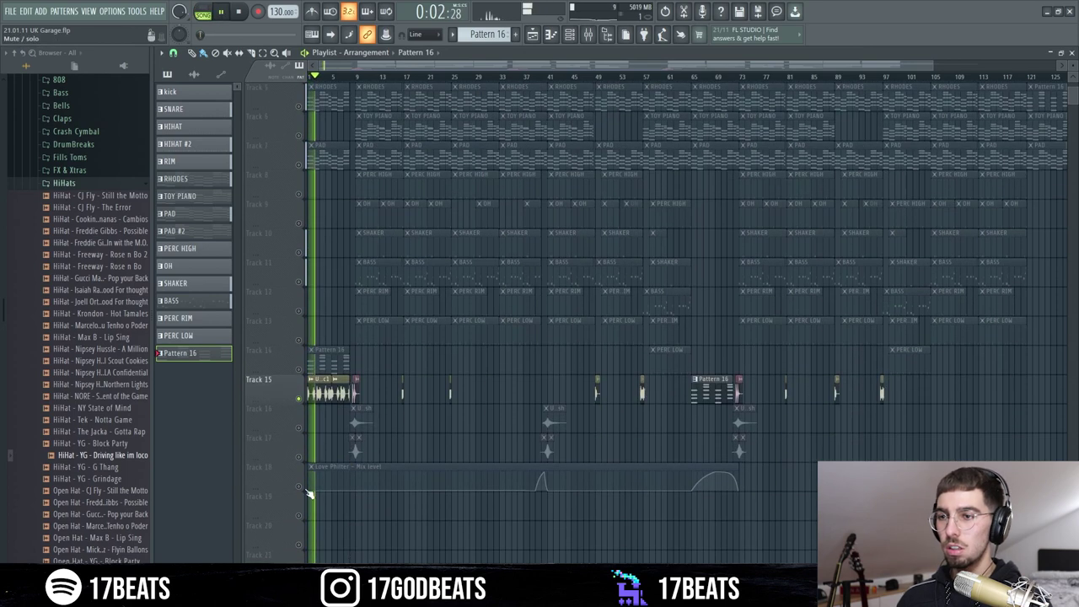
{"action": "left_click", "coordinate": [300, 486]}
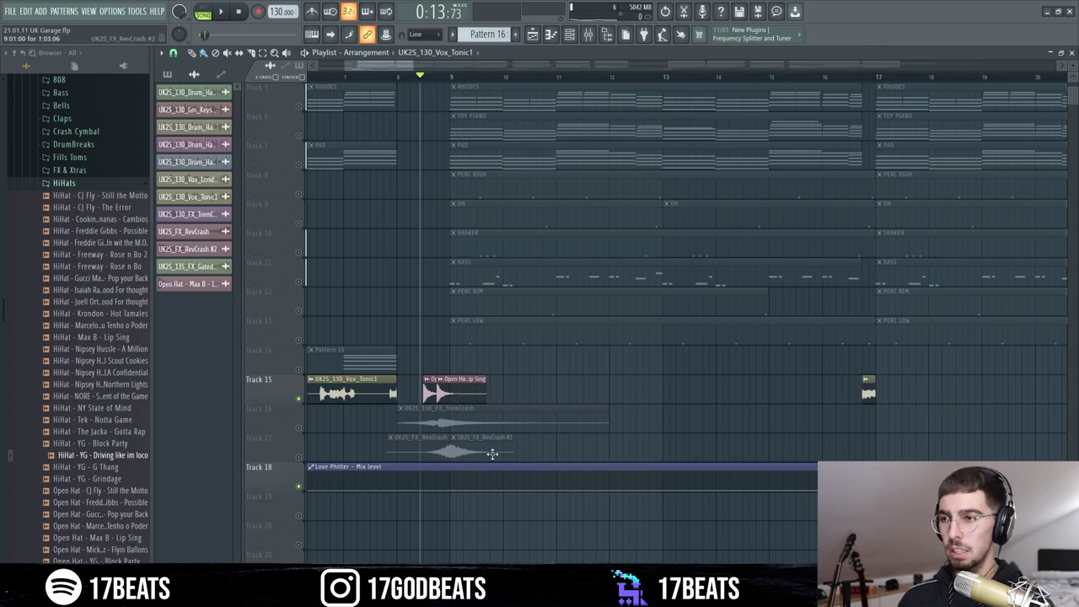
{"action": "key", "text": "space"}
{"action": "key", "text": "space"}
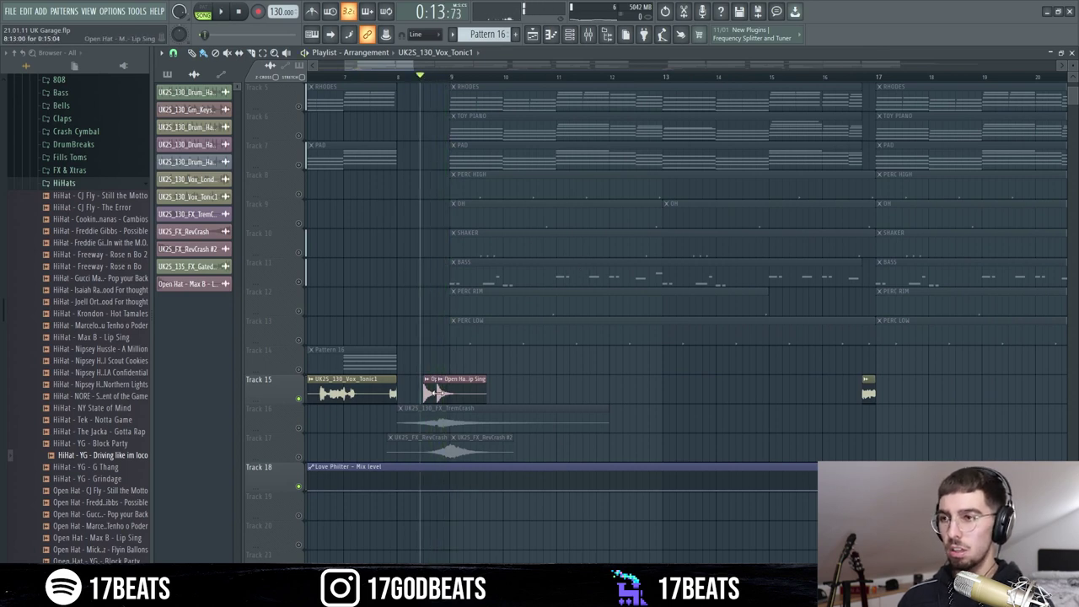
Re-enable Tracks 16 and 17 alongside the soloed Track 15 and play the crash effects with the open-hat clips.
{"action": "double_click", "coordinate": [453, 382]}
{"action": "key", "text": "Escape"}
{"action": "key", "text": "space"}
{"action": "key", "text": "space"}
{"action": "left_click", "coordinate": [300, 456]}
{"action": "key", "text": "space"}
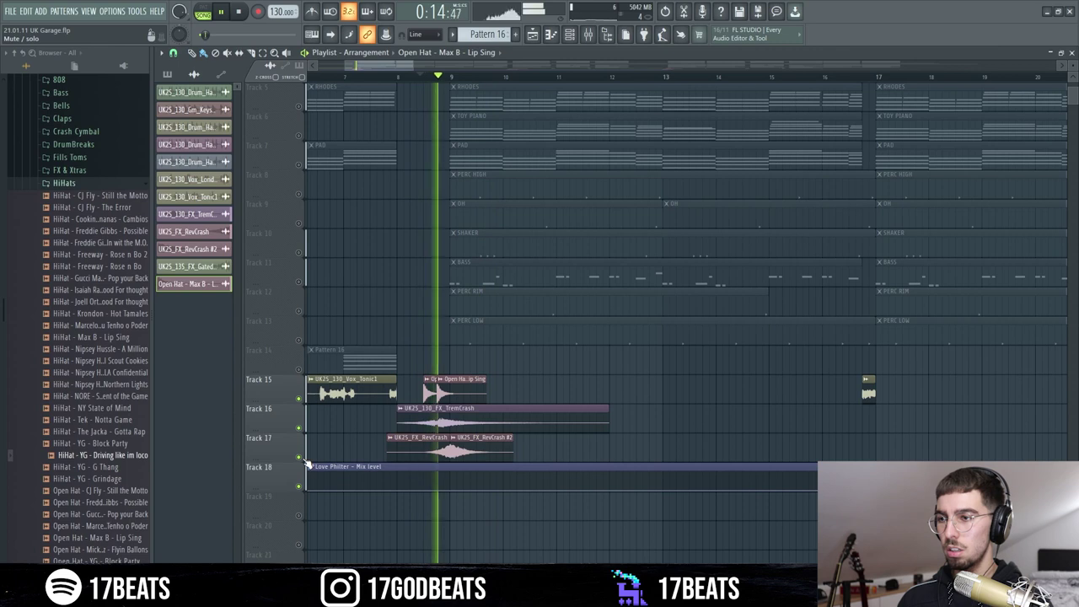
{"action": "key", "text": "space"}
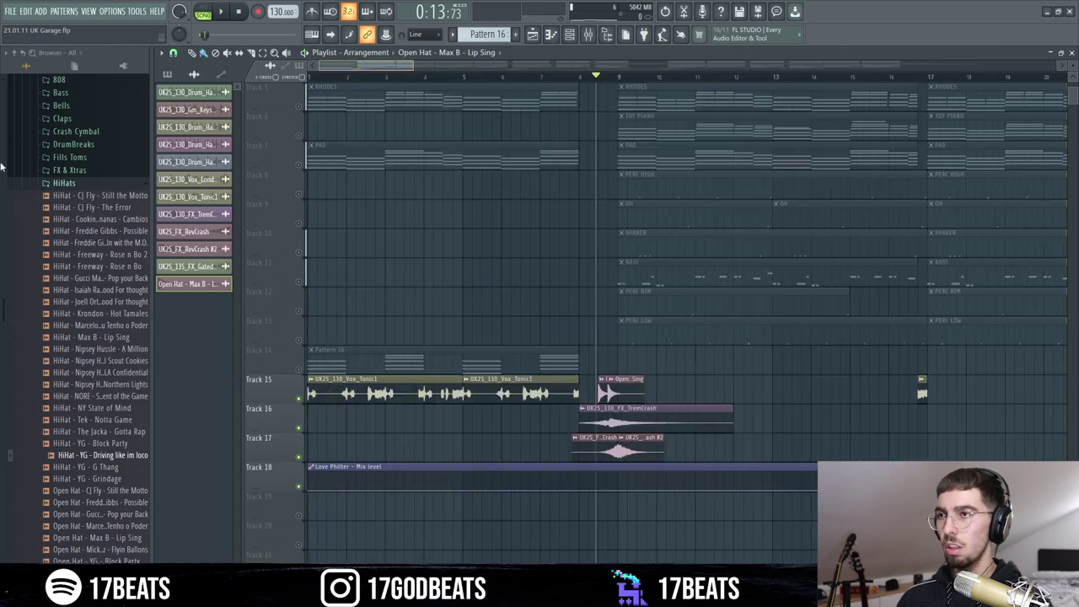
Open the intro's RHODES chords in the piano roll, play the pattern on its own, and return to song playback.
{"action": "scroll", "coordinate": [314, 184], "scroll_direction": "up", "scroll_amount": 4}
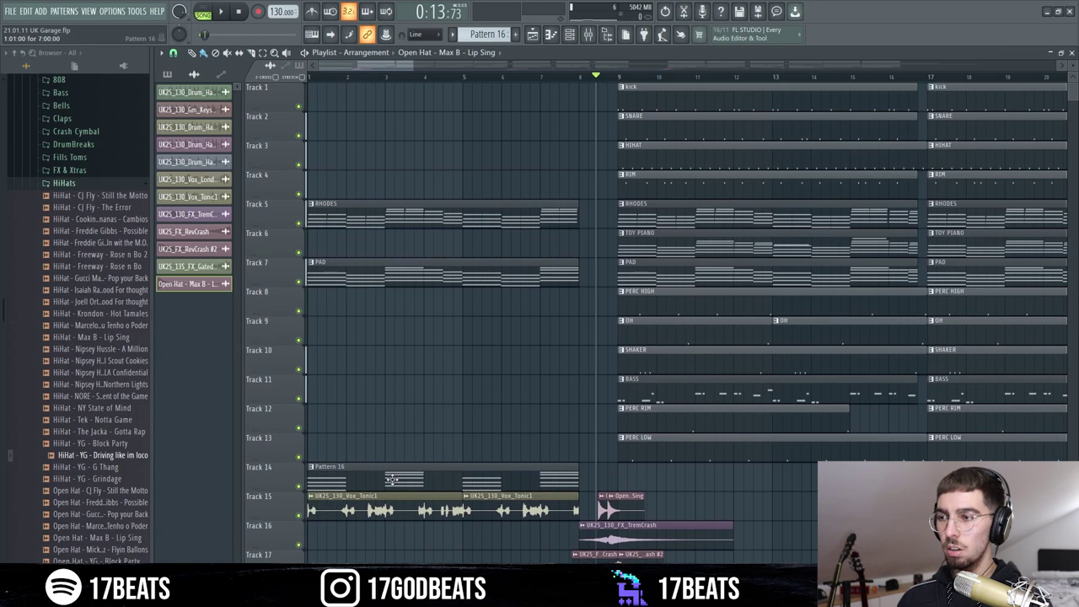
{"action": "double_click", "coordinate": [344, 209]}
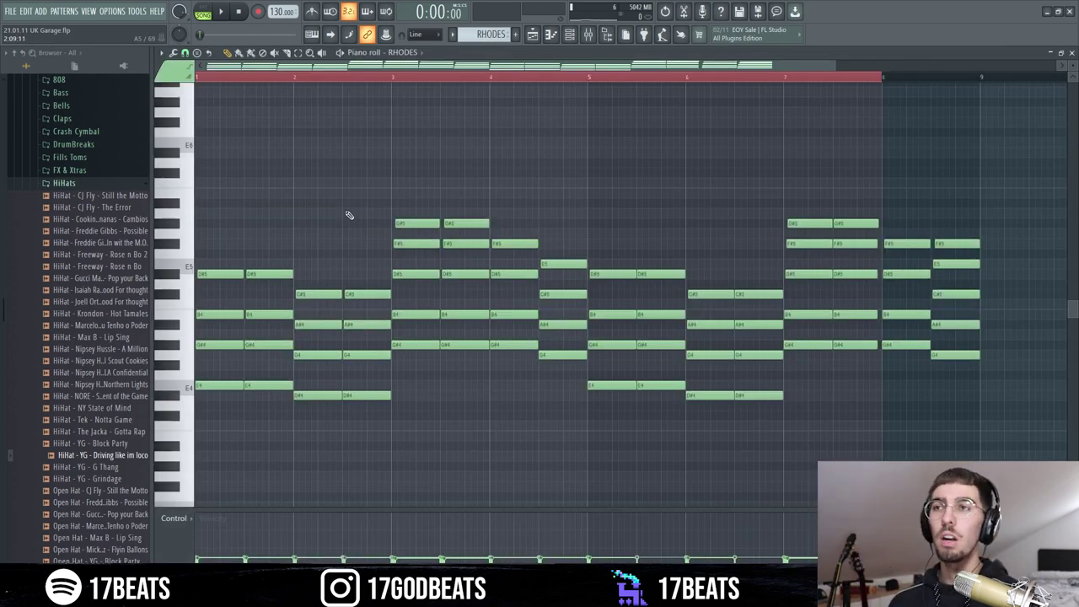
{"action": "left_click", "coordinate": [202, 11]}
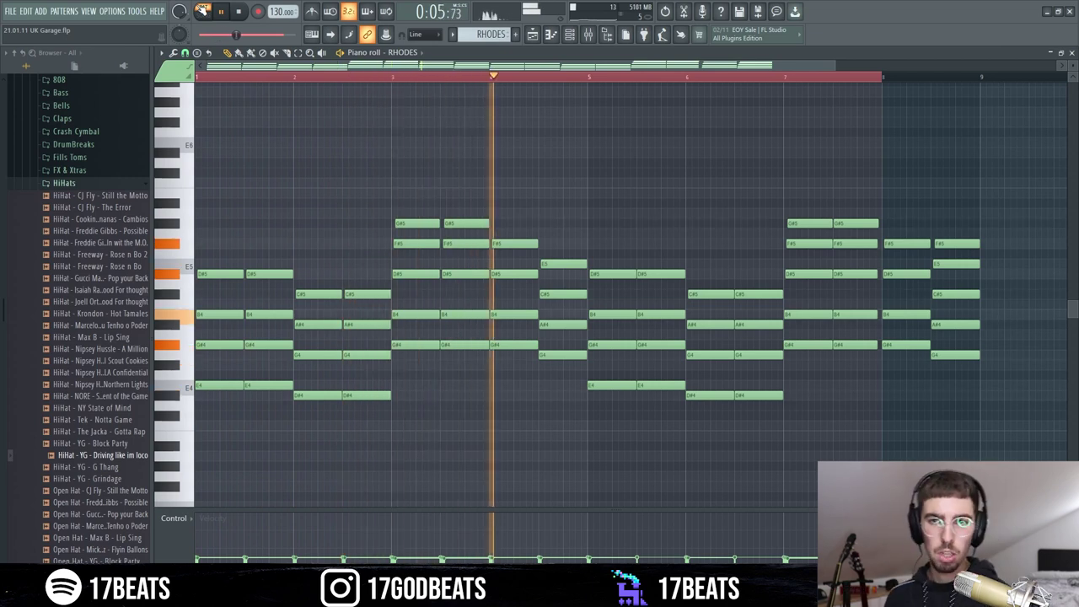
{"action": "left_click", "coordinate": [202, 10]}
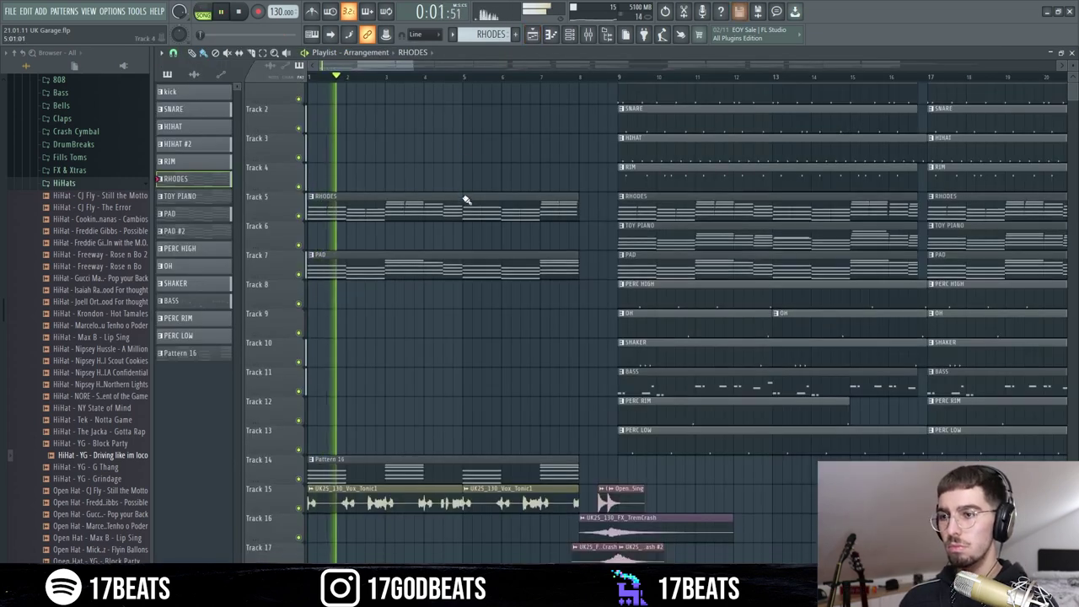
Lower the UK2S_130_Vox_Tonic1 mixer track to about 89% (-2.6 dB) and return to the playlist.
{"action": "key", "text": "F9"}
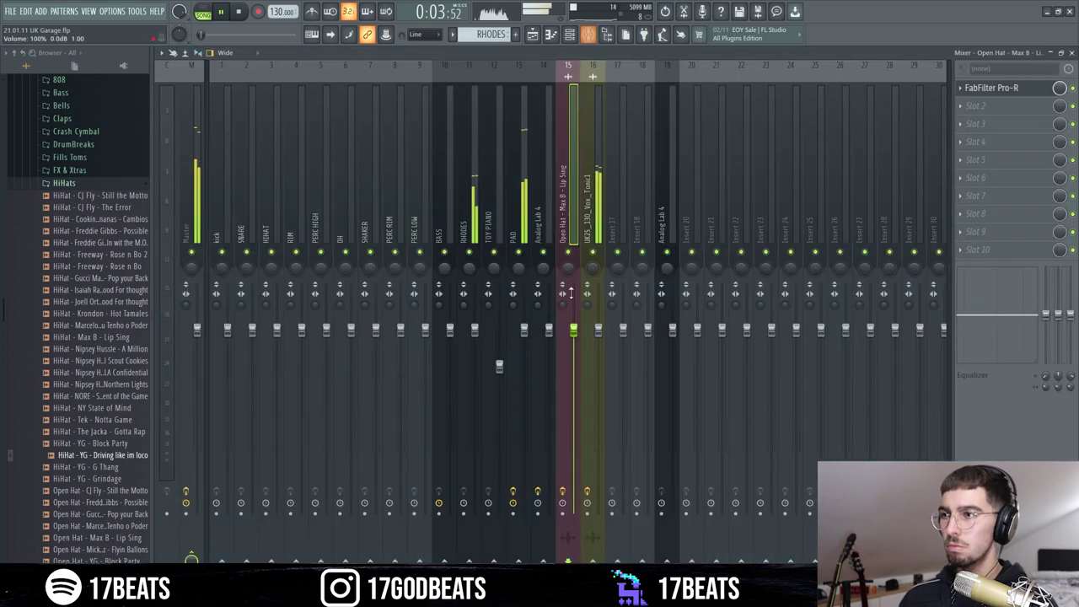
{"action": "left_click", "coordinate": [598, 345]}
{"action": "left_click_drag", "start_coordinate": [597, 335], "coordinate": [597, 342]}
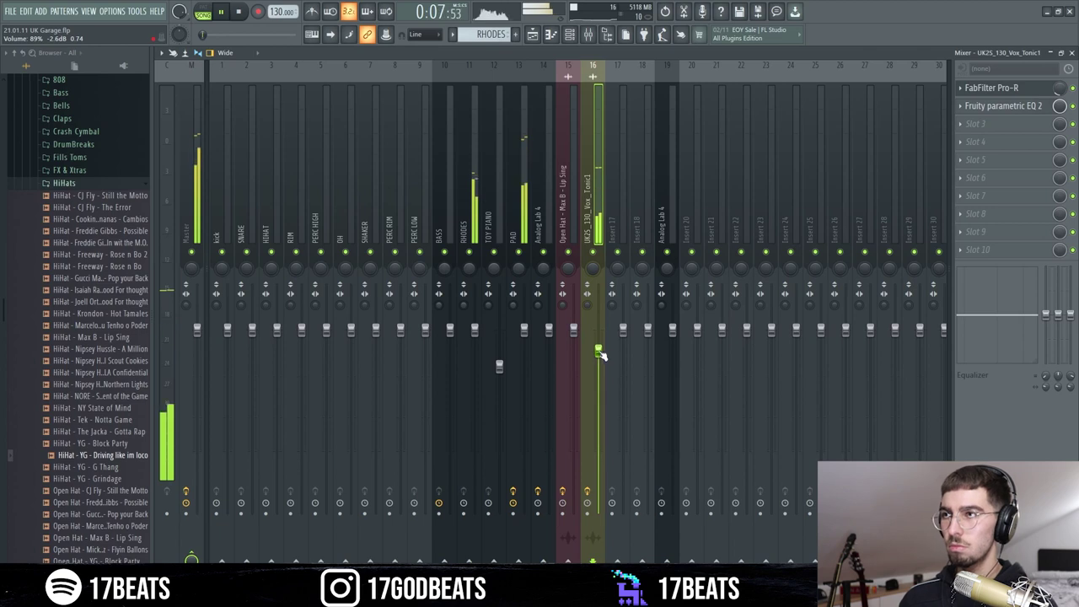
{"action": "left_click", "coordinate": [536, 33]}
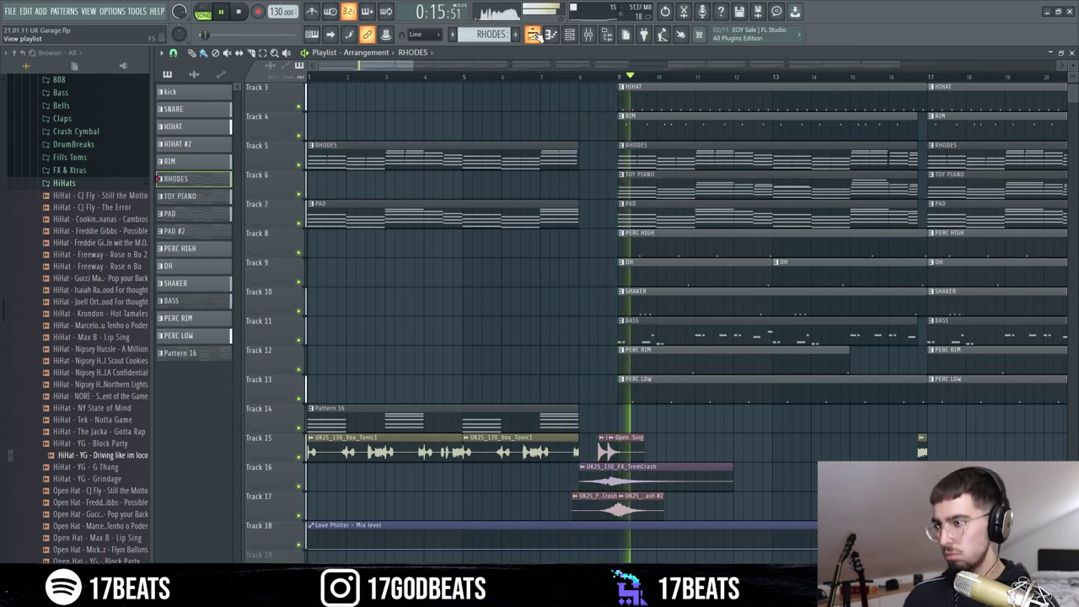
Solo the HiHat YG Driving like im loco channel and audition the hi-hat layers of the HIHAT #2 pattern.
{"action": "scroll", "coordinate": [571, 144], "scroll_direction": "up", "scroll_amount": 2}
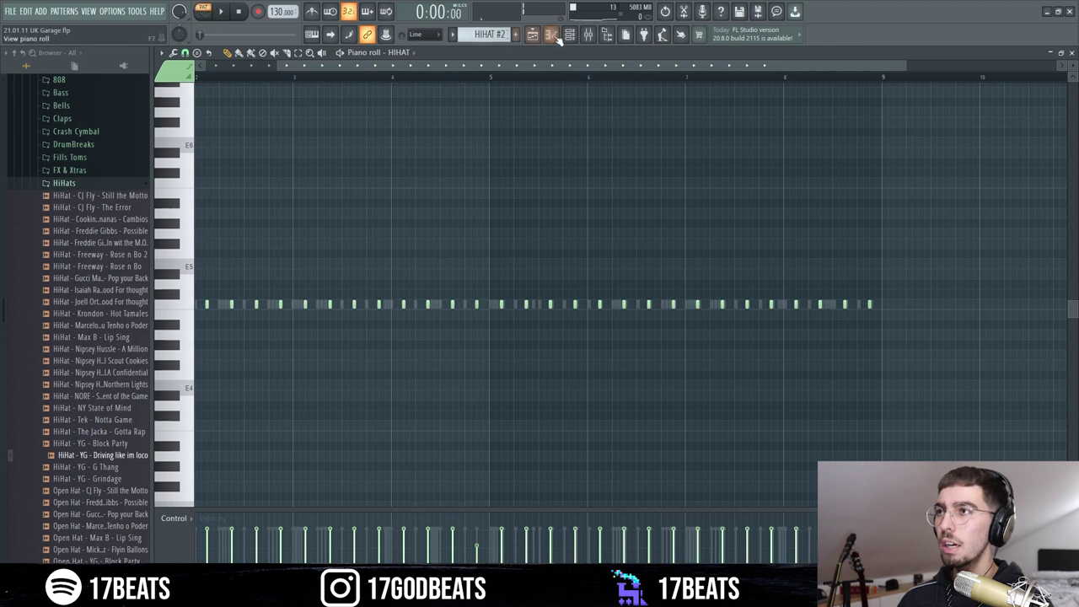
{"action": "left_click", "coordinate": [569, 34]}
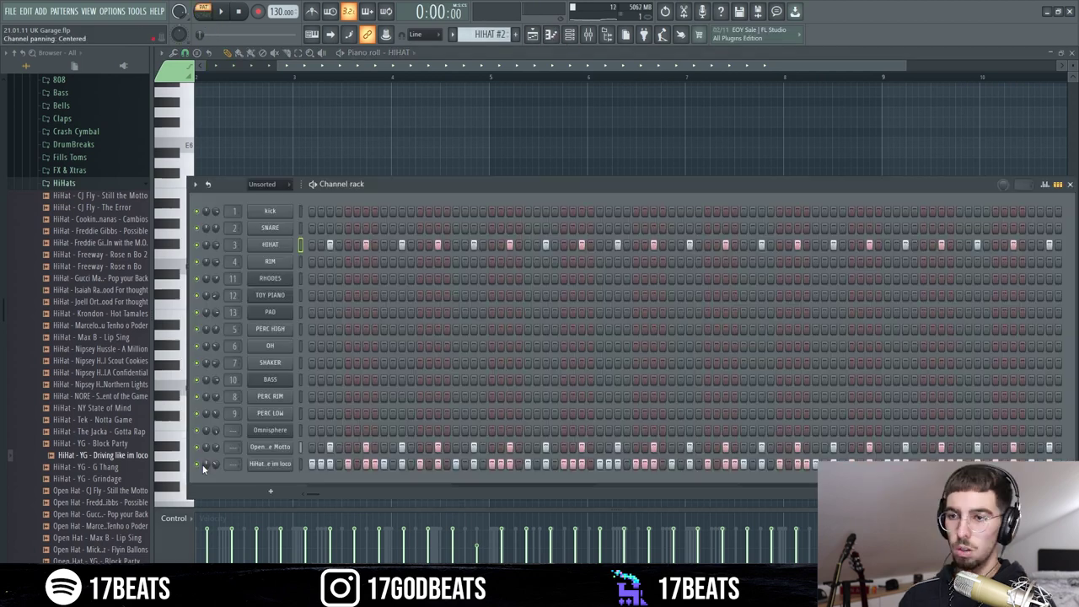
{"action": "right_click", "coordinate": [197, 464]}
{"action": "left_click", "coordinate": [215, 410]}
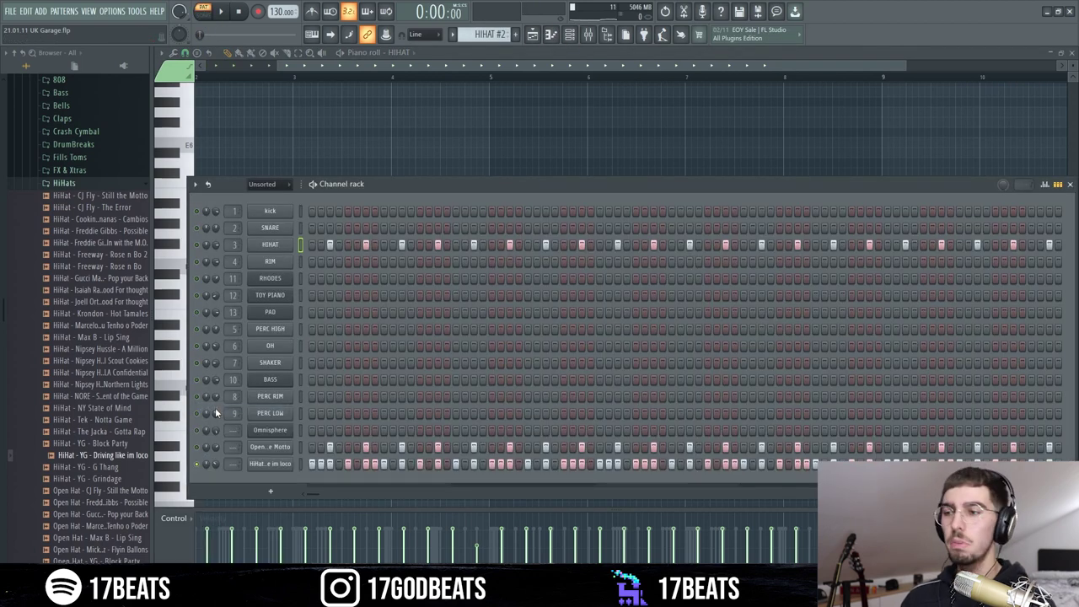
{"action": "key", "text": "space"}
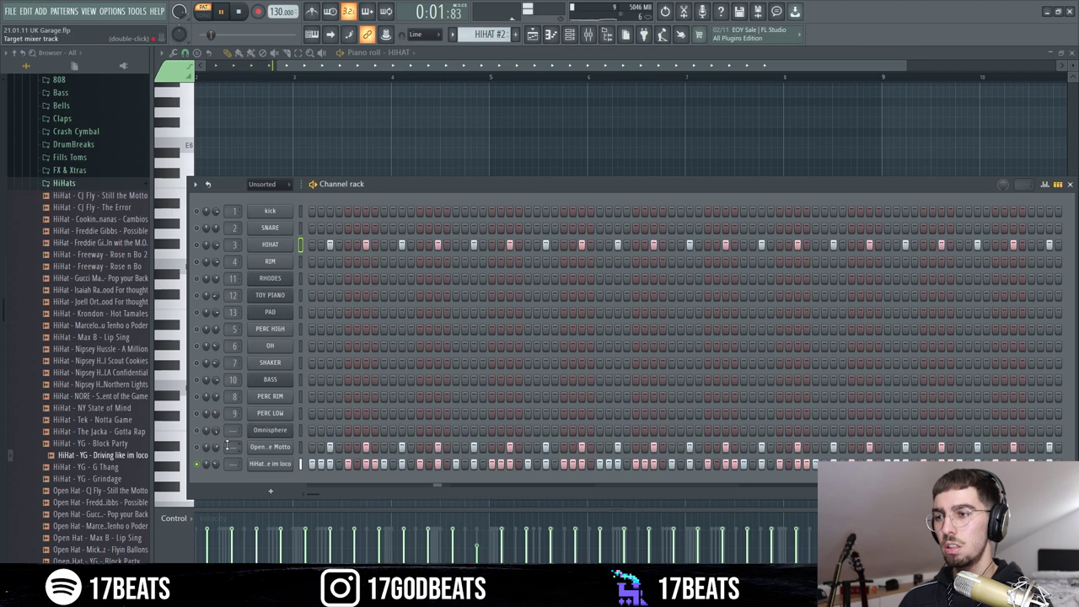
{"action": "key", "text": "space"}
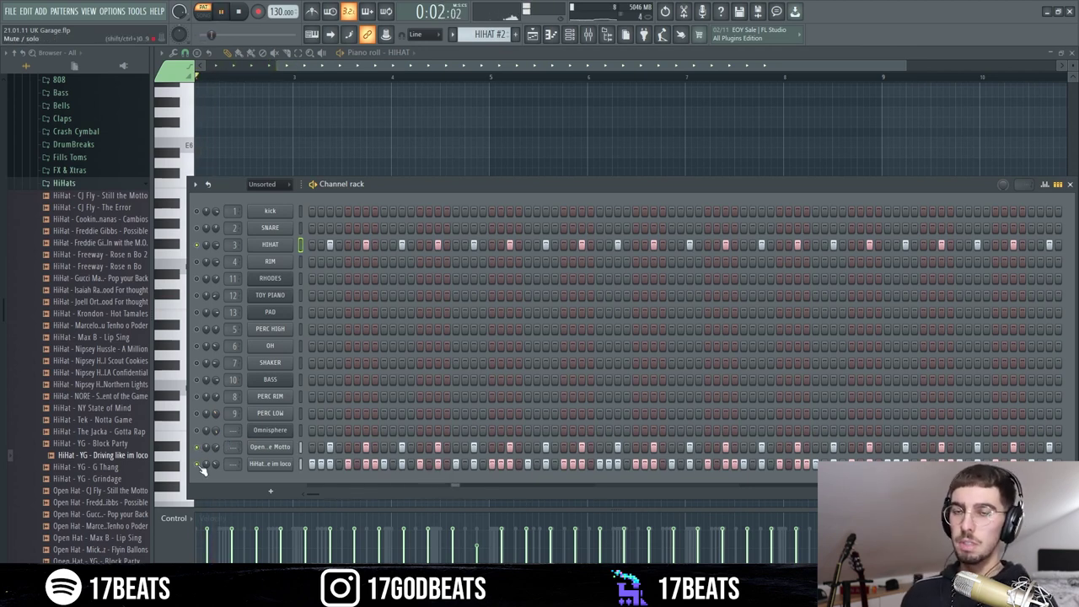
{"action": "key", "text": "space"}
Play the arrangement's HIHAT #2 section and the transition from bar 39, and examine the Love Philter automation there.
{"action": "left_click", "coordinate": [532, 35]}
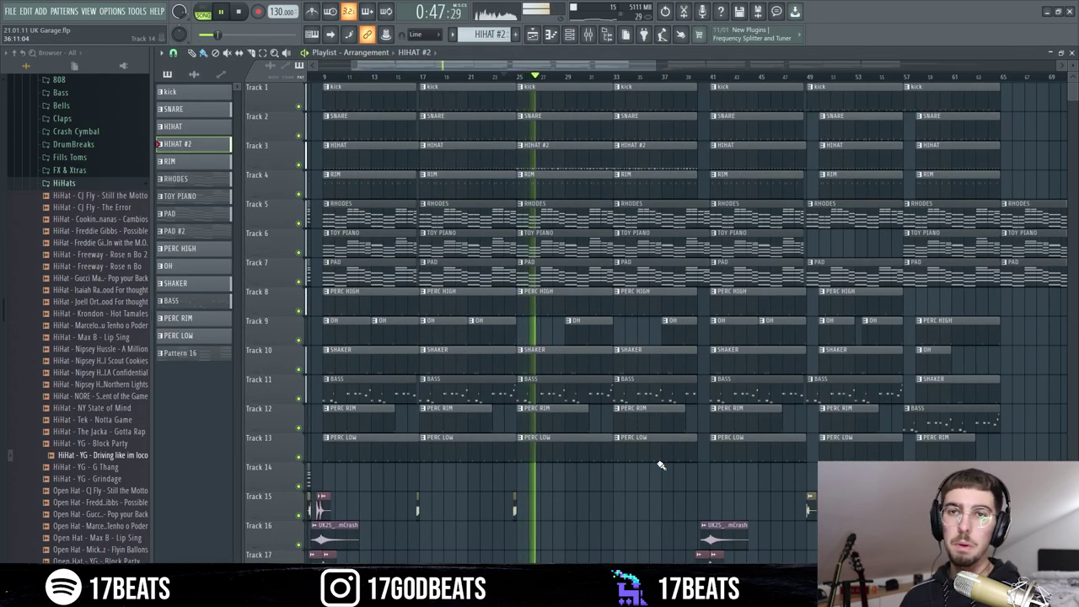
{"action": "left_click", "coordinate": [688, 78]}
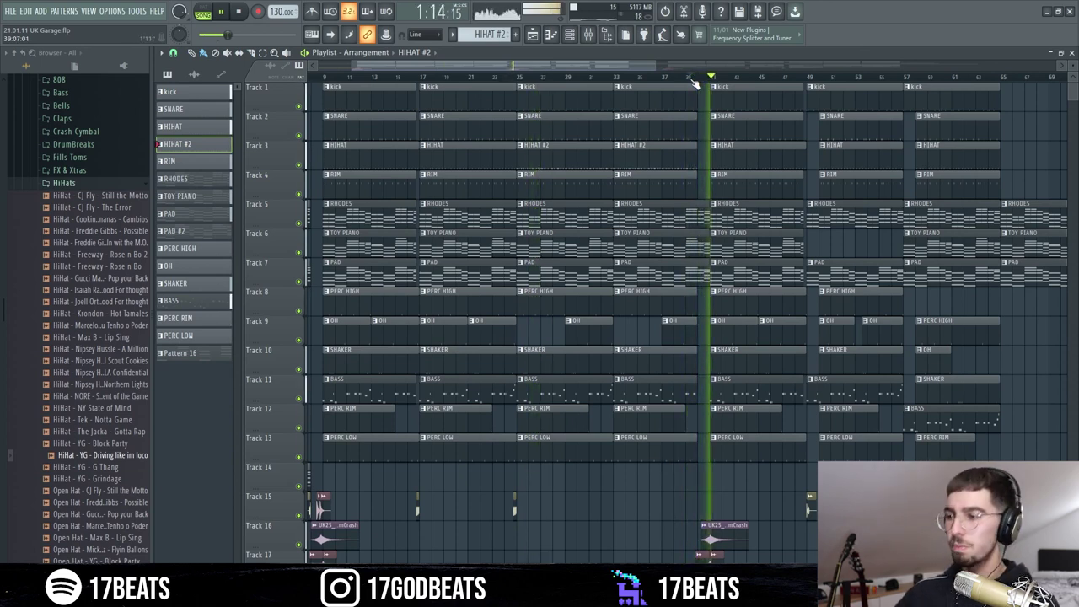
{"action": "key", "text": "space"}
{"action": "scroll", "coordinate": [704, 414], "scroll_direction": "down", "scroll_amount": 5}
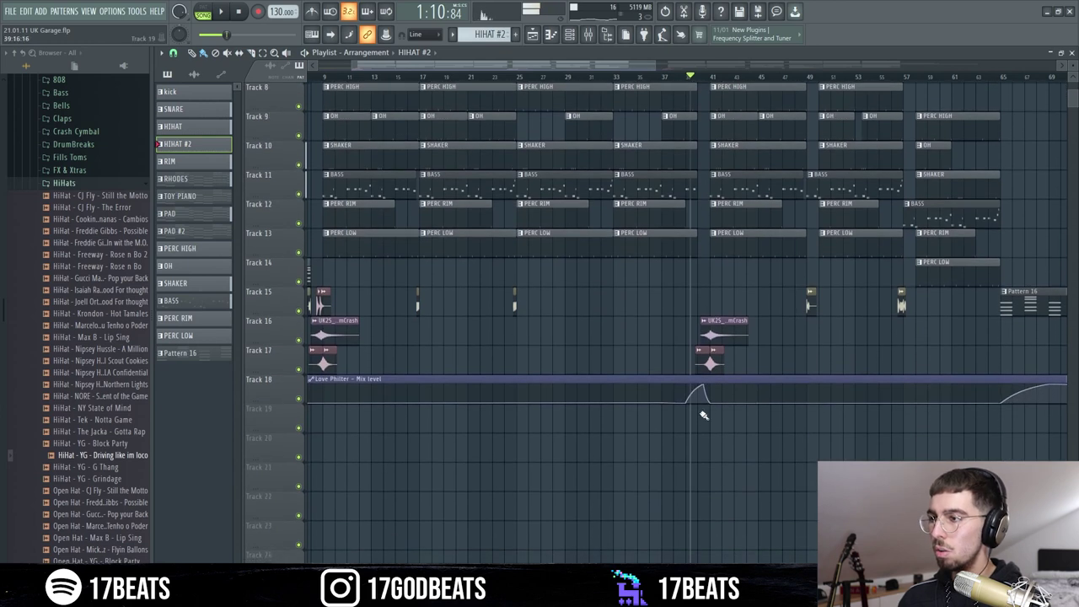
Play the arrangement from bar 48 through the section where the TOY PIANO drops out.
{"action": "scroll", "coordinate": [703, 392], "scroll_direction": "up", "scroll_amount": 5}
{"action": "left_click", "coordinate": [797, 78]}
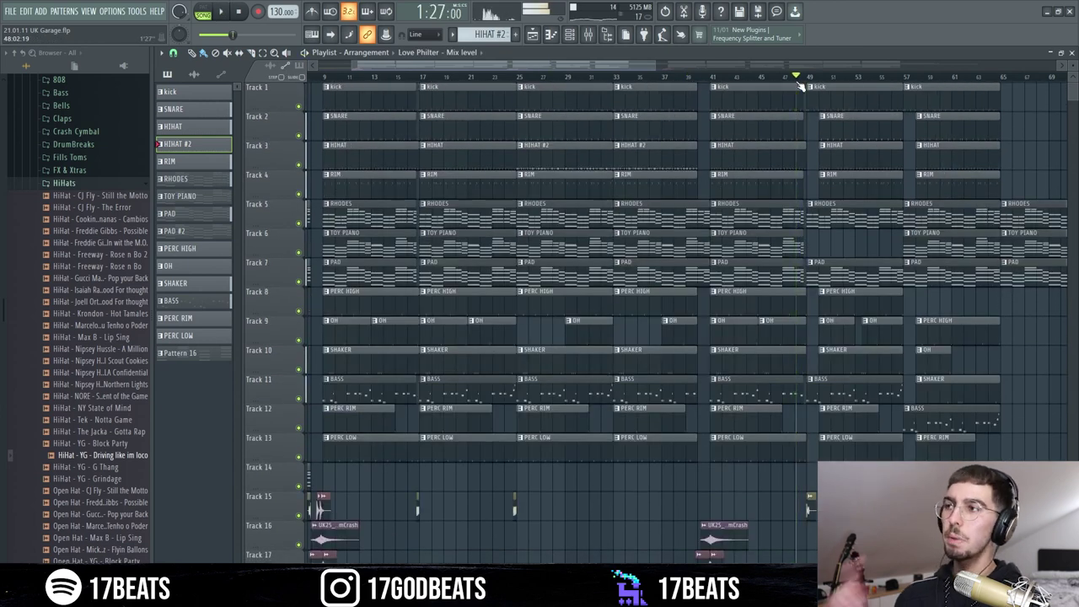
{"action": "key", "text": "space"}
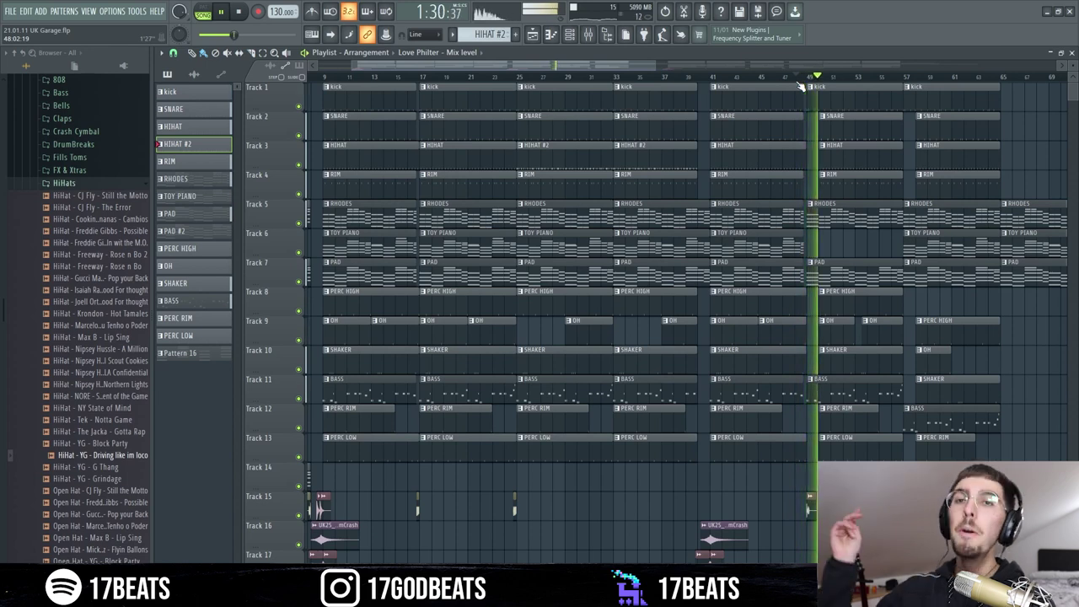
{"action": "key", "text": "space"}
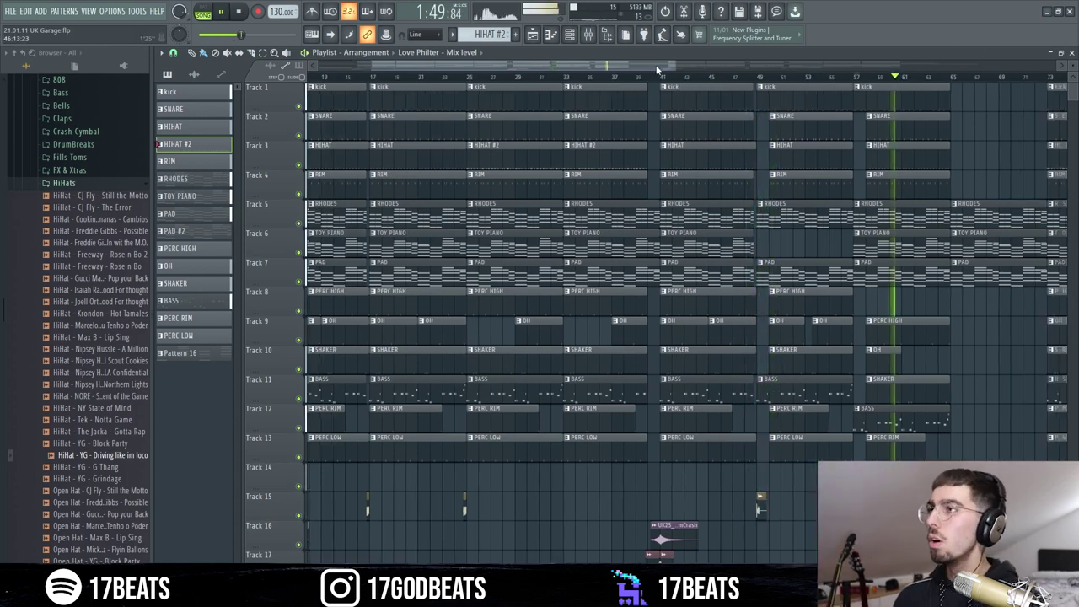
Play the breakdown from bar 65 and the drum re-entry from bar 71, and look over the arrangement to its ending.
{"action": "left_click_drag", "start_coordinate": [674, 67], "coordinate": [758, 68]}
{"action": "left_click", "coordinate": [814, 77]}
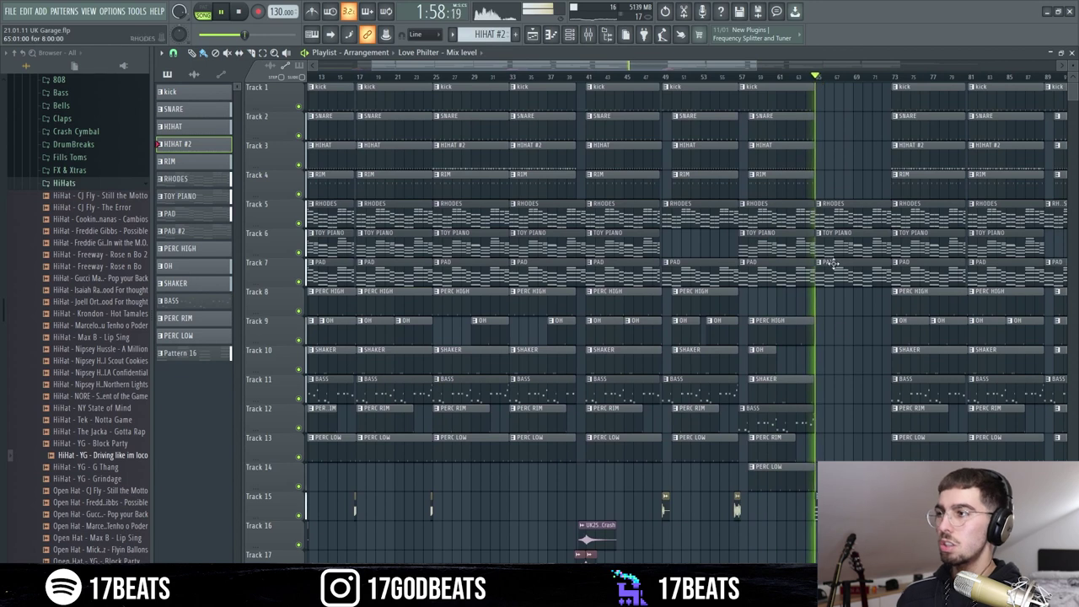
{"action": "scroll", "coordinate": [843, 330], "scroll_direction": "down", "scroll_amount": 3}
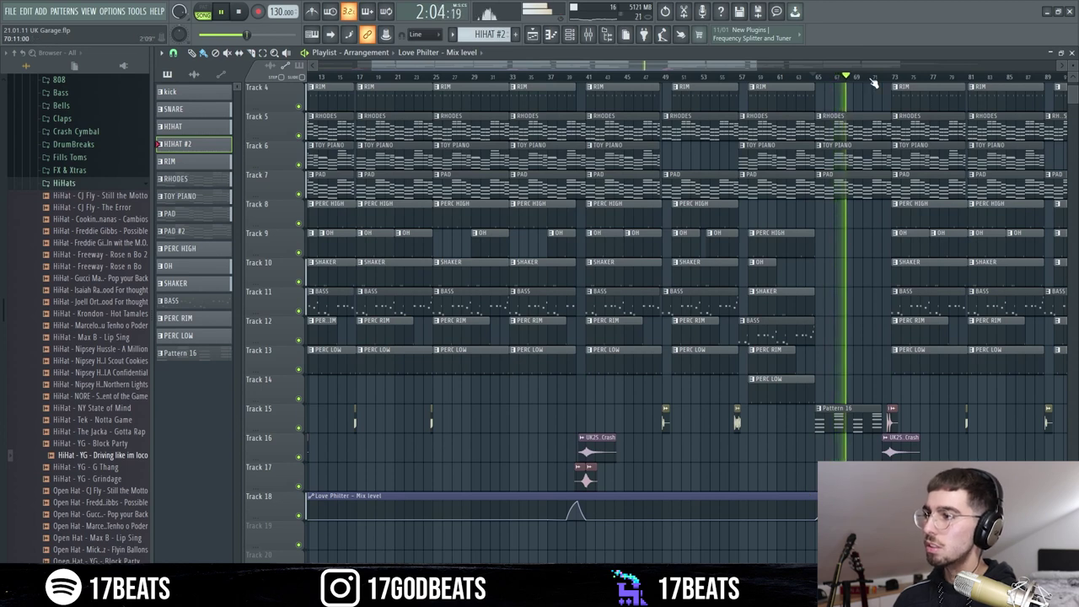
{"action": "left_click", "coordinate": [873, 79]}
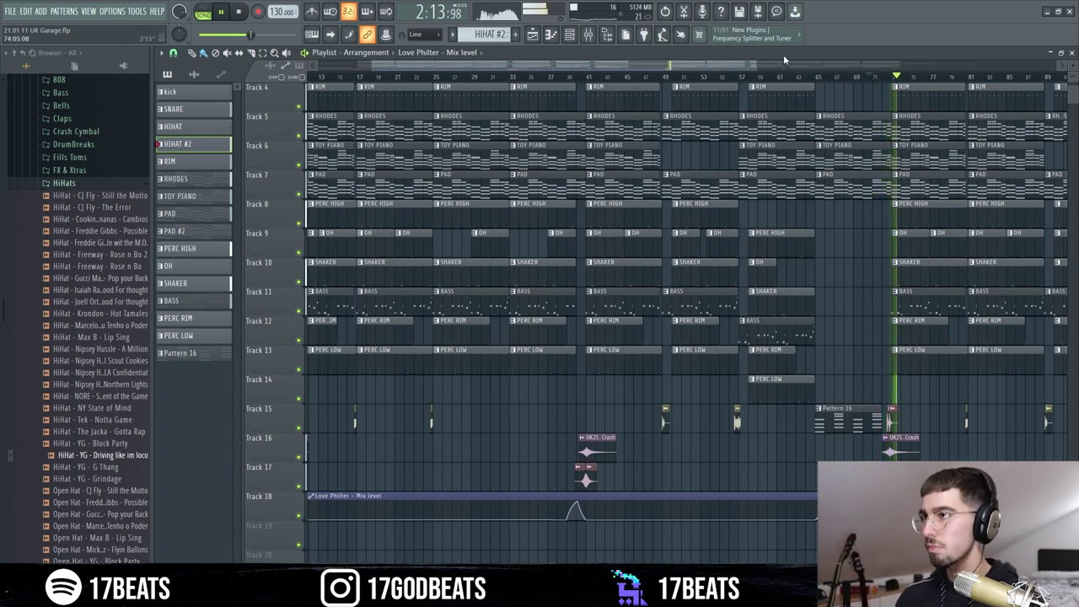
{"action": "left_click_drag", "start_coordinate": [757, 63], "coordinate": [961, 64]}
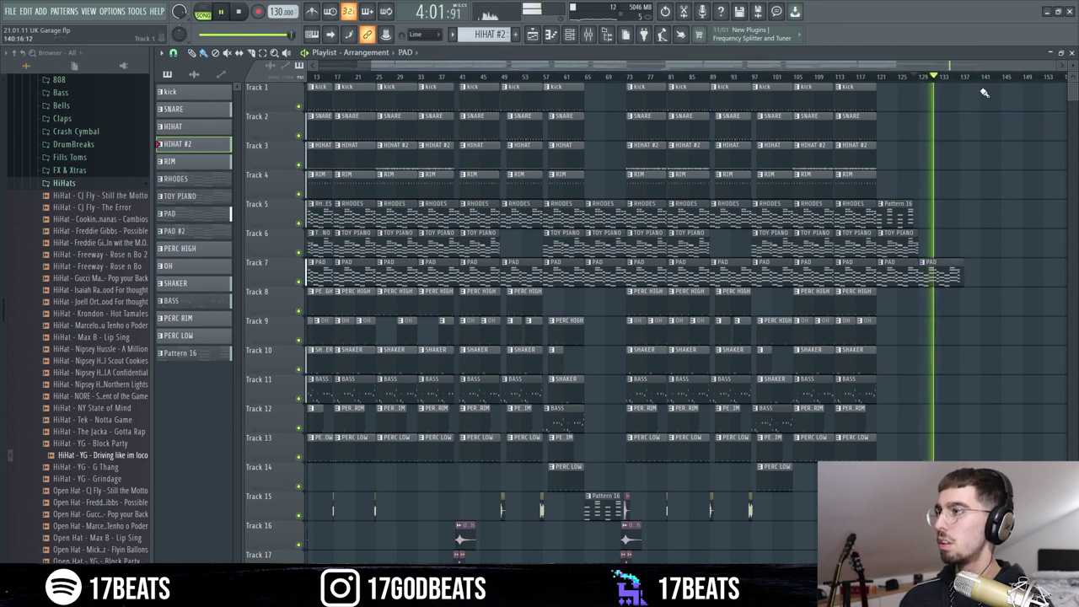
{"action": "scroll", "coordinate": [952, 443], "scroll_direction": "down", "scroll_amount": 3}
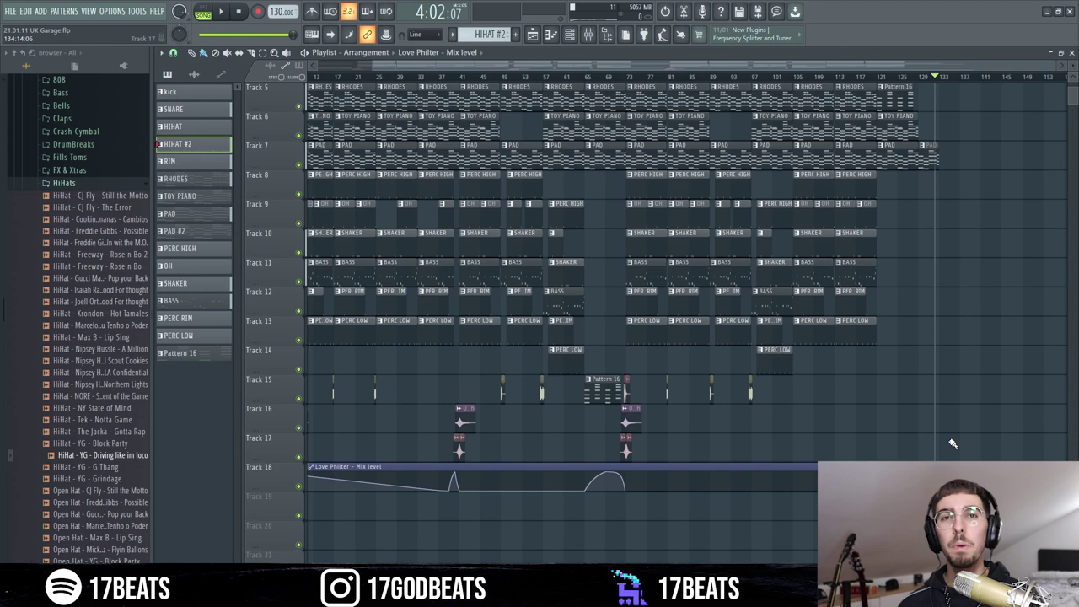